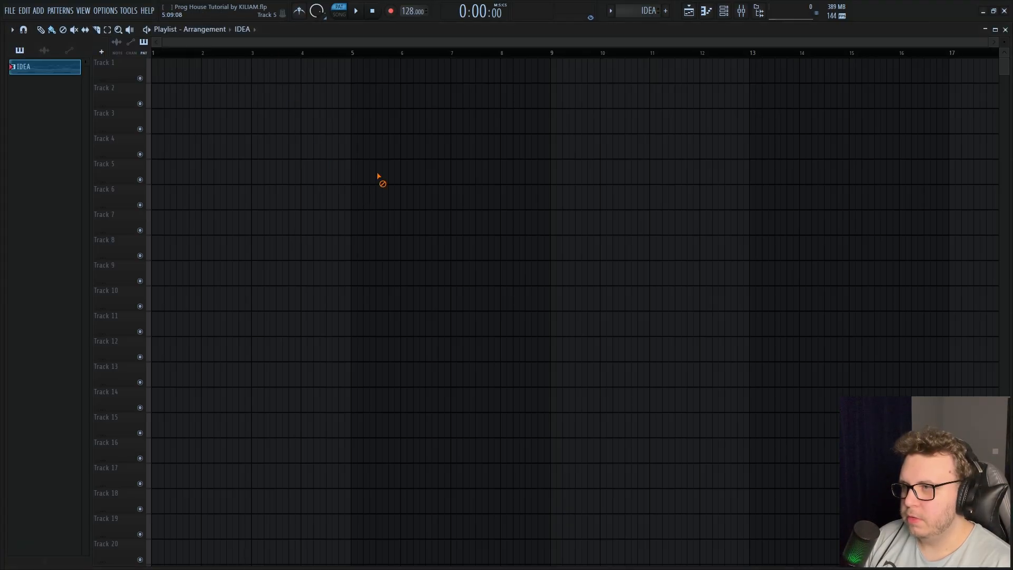
Open the IDEA channel's notes in the piano roll and play back the chord and melody idea
left_click(724, 11)
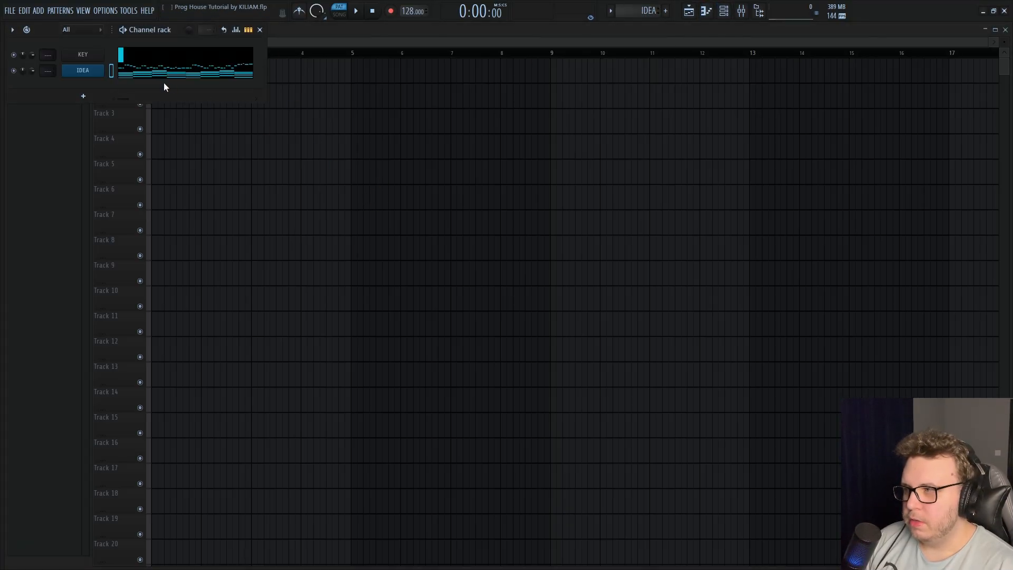
left_click(150, 78)
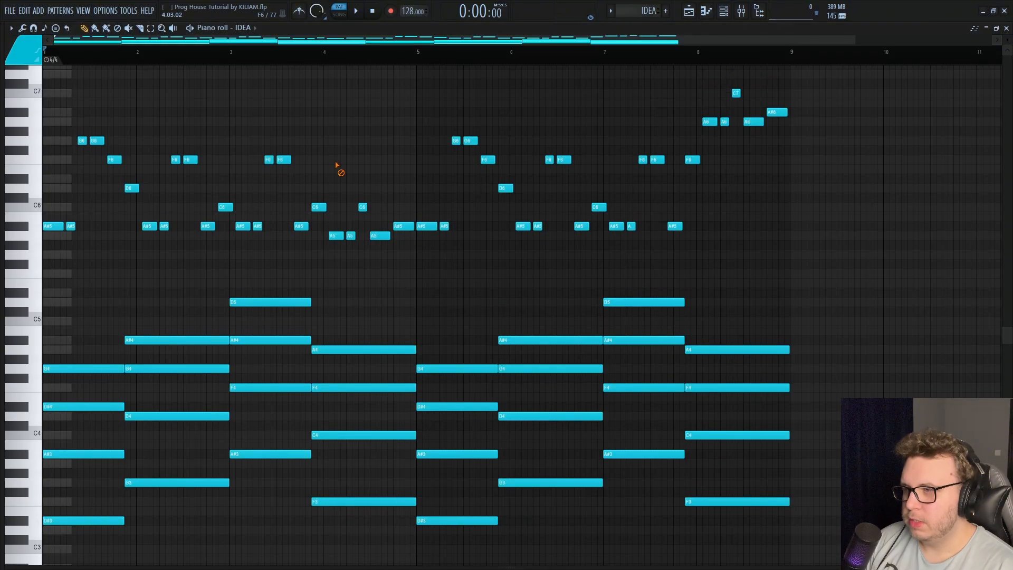
key("space")
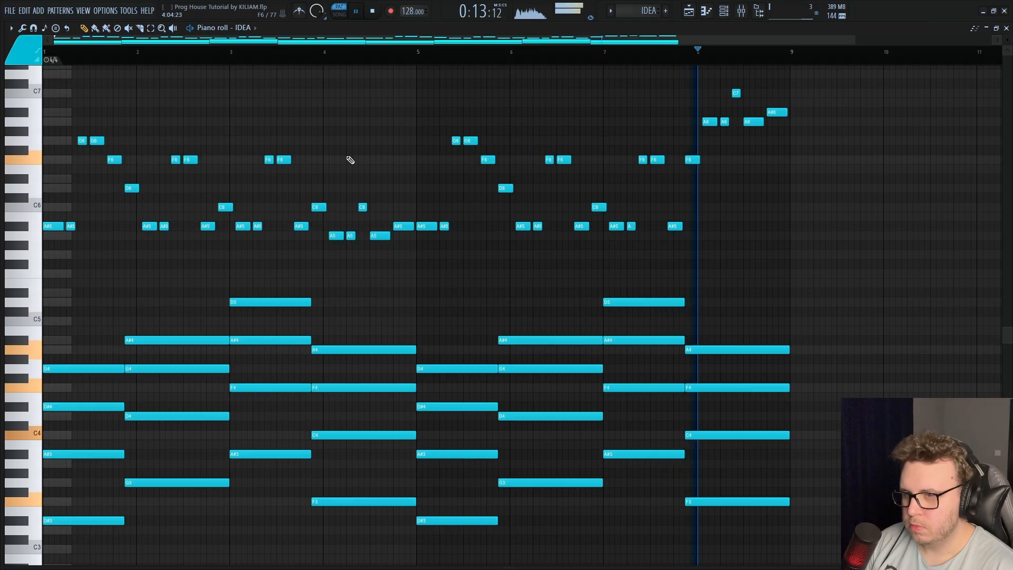
key("space")
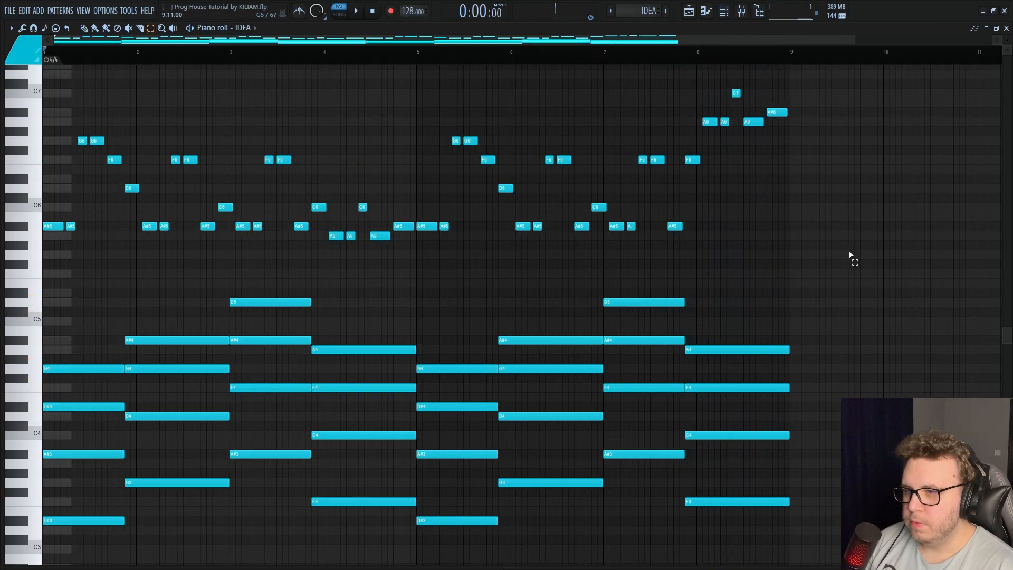
left_click_drag(850, 255, 42, 59)
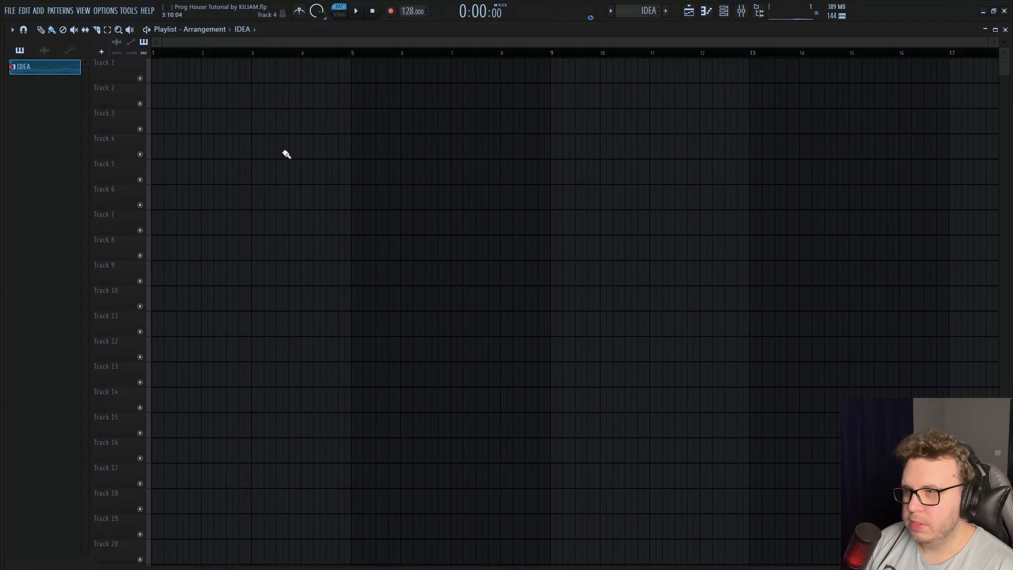
left_click_drag(641, 163, 307, 198)
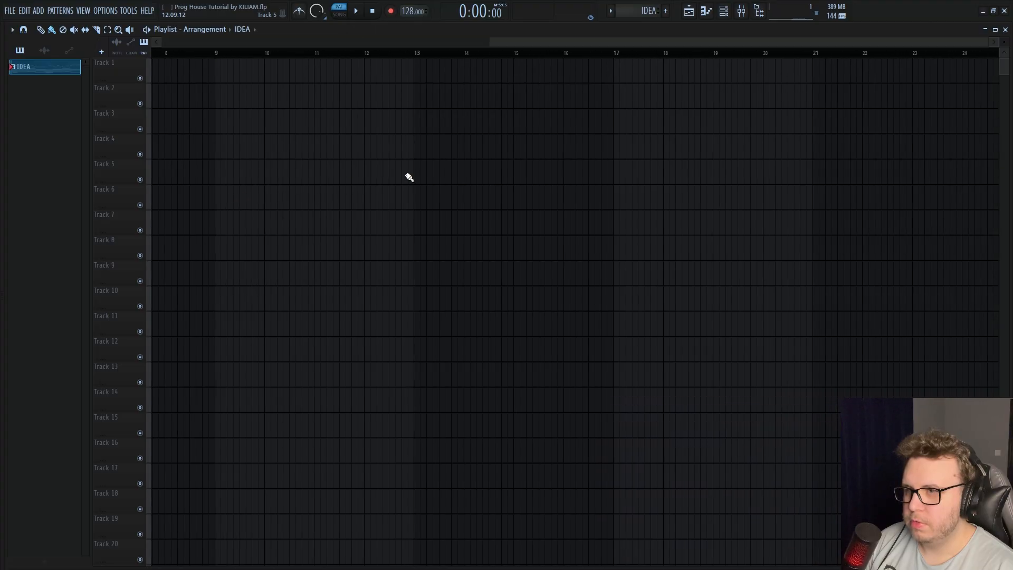
left_click_drag(696, 190, 260, 234)
scroll(669, 244, "left", 8)
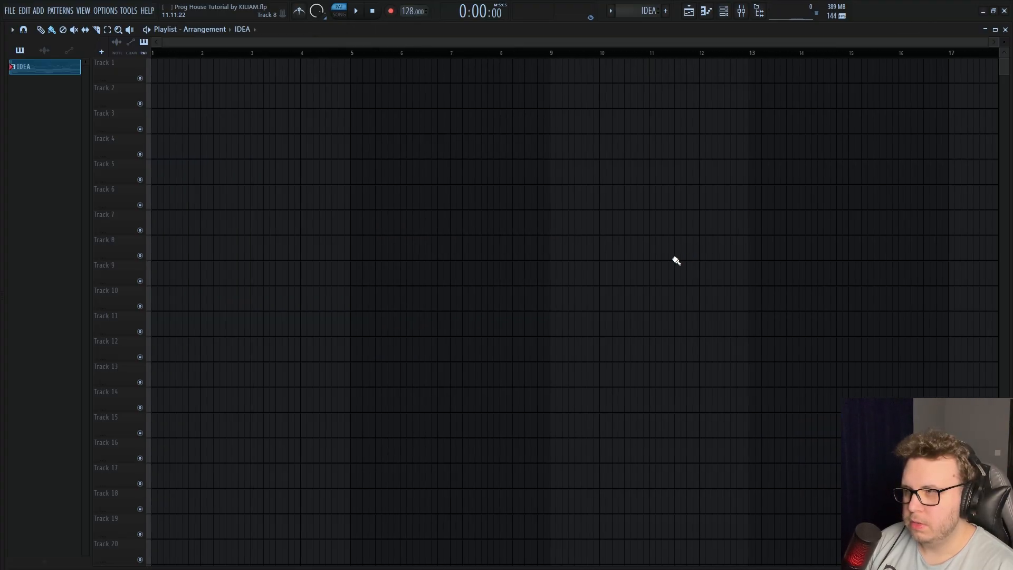
left_click(205, 54)
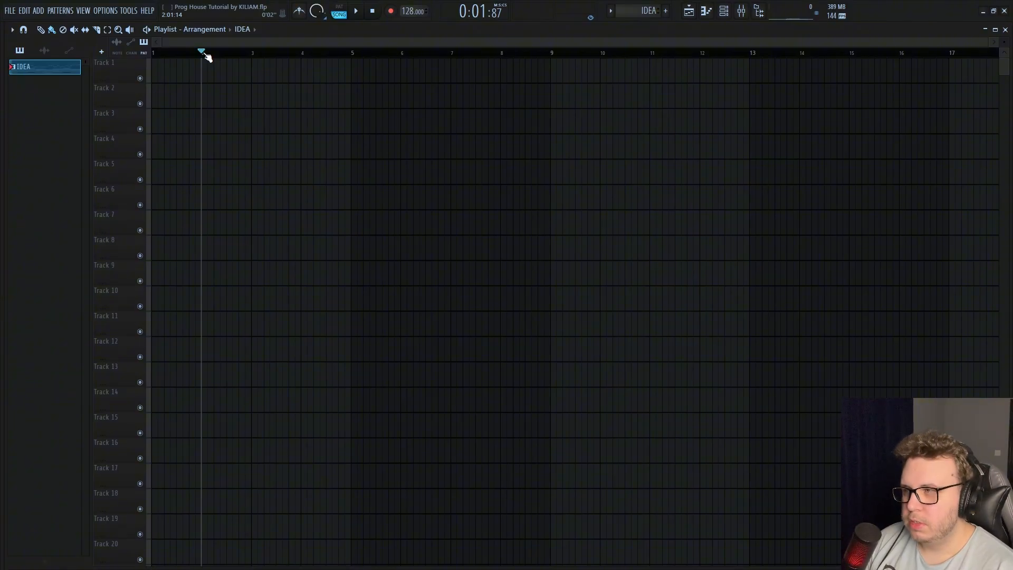
left_click(253, 54)
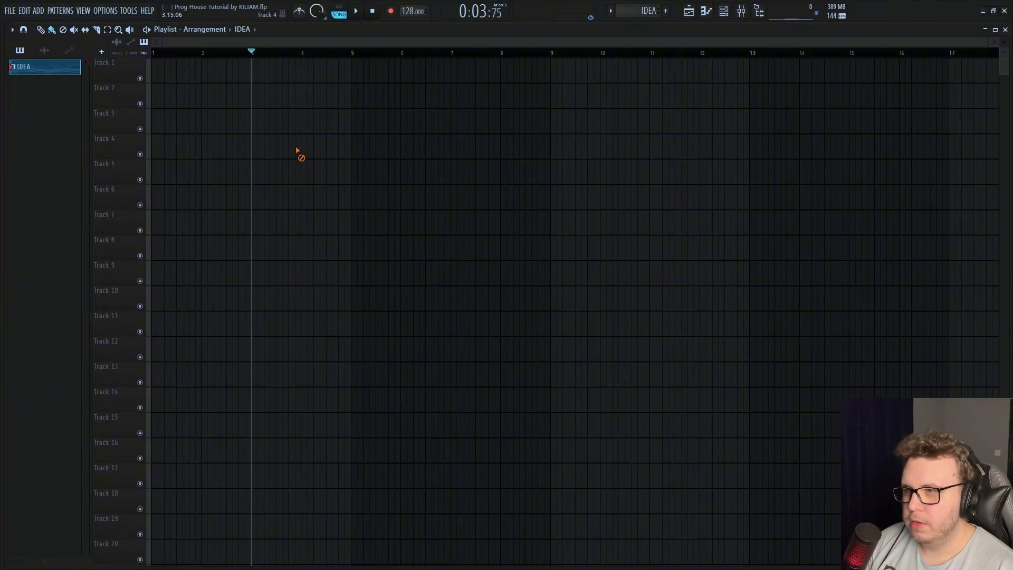
Create a new pattern named LEADS and give it the dark blue colour #14405F
left_click(665, 11)
type("LEA")
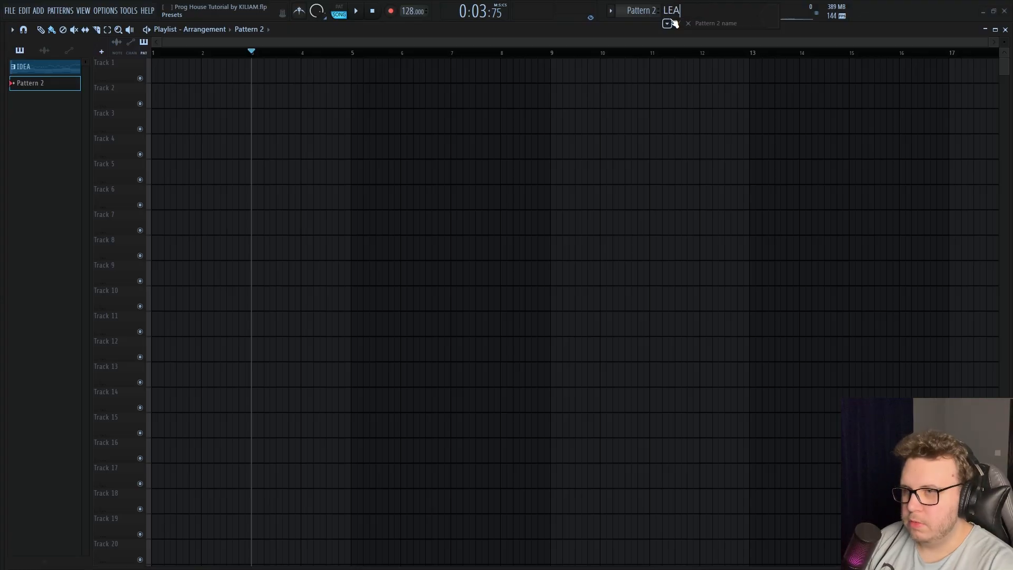
type("DS")
left_click(668, 23)
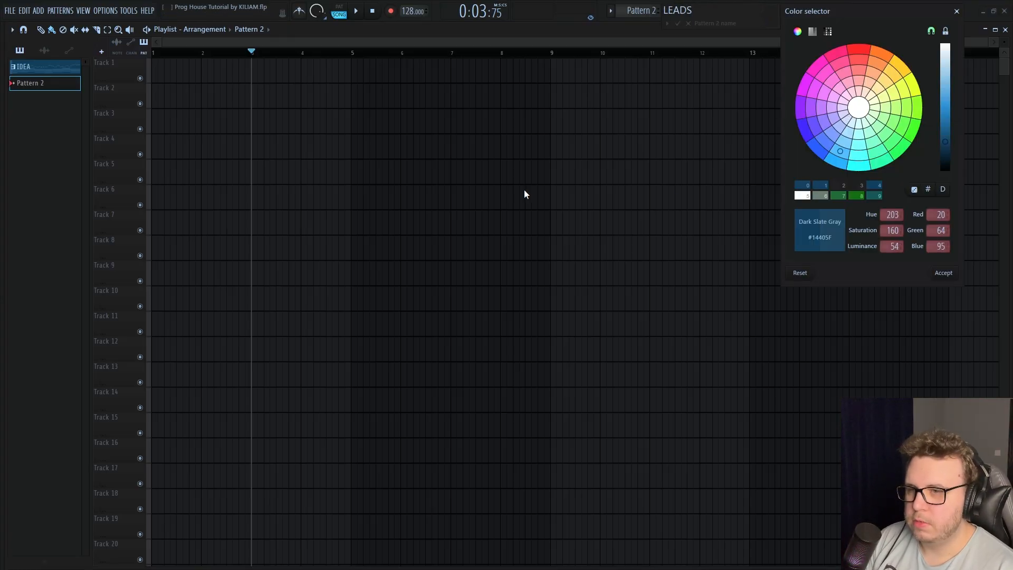
key("Return")
Place a LEADS pattern clip on Track 1 of the playlist, spanning bar 3 to bar 9
left_click(253, 95)
right_click(122, 84)
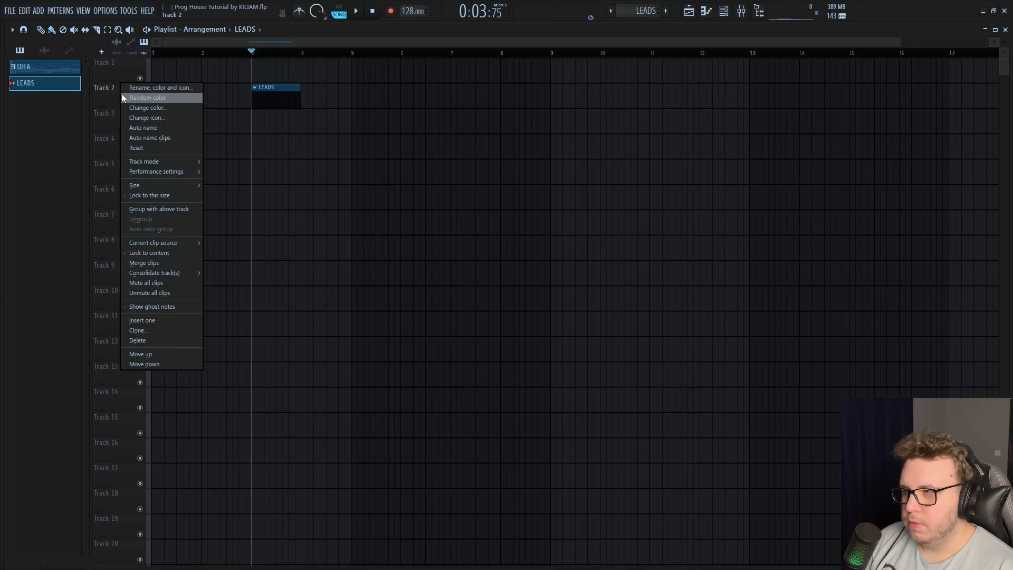
left_click(293, 97)
left_click_drag(293, 97, 550, 73)
right_click(125, 70)
left_click(153, 103)
Add a Nexus instrument channel to the channel rack
left_click(724, 11)
left_click(101, 98)
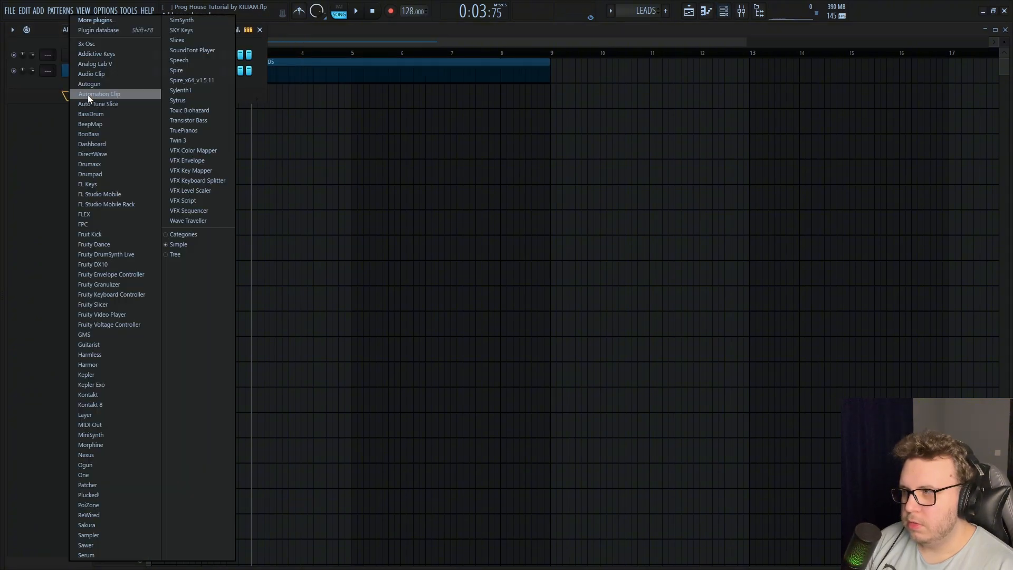
left_click(111, 455)
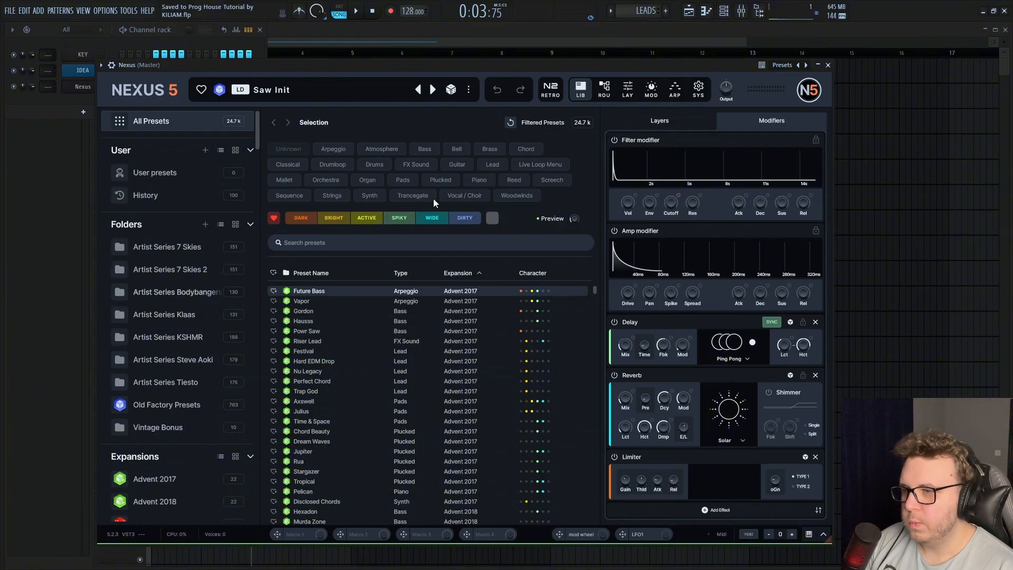
Filter the Nexus presets to Bell, load Casabell 4 and audition it with the lead melody
left_click(456, 149)
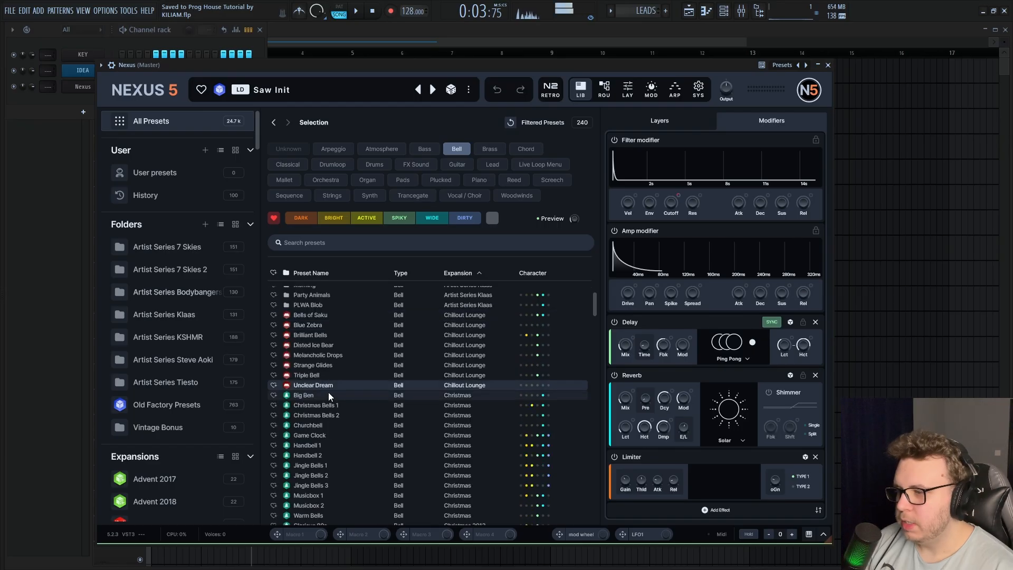
scroll(329, 392, "down", 3)
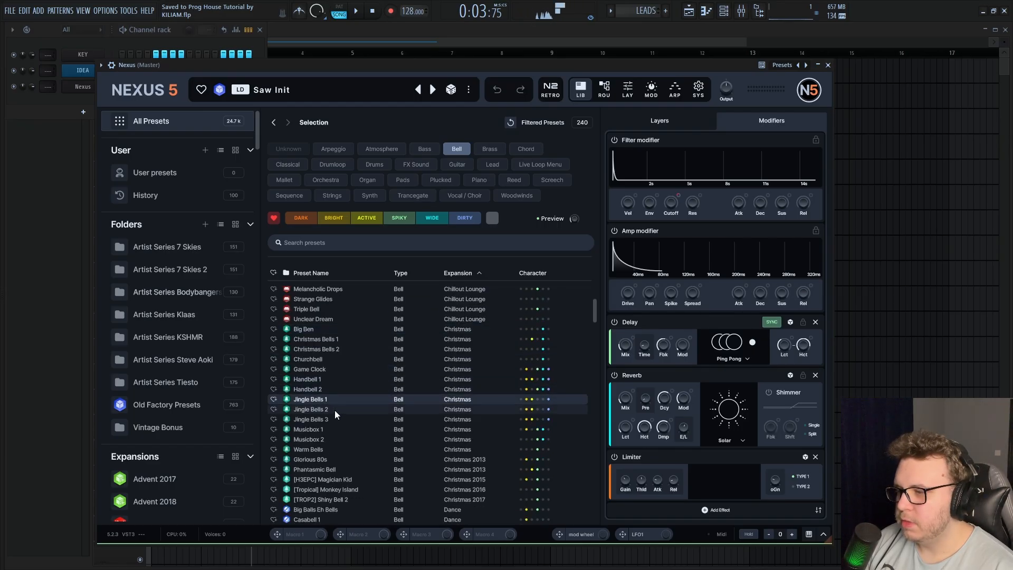
scroll(335, 420, "down", 5)
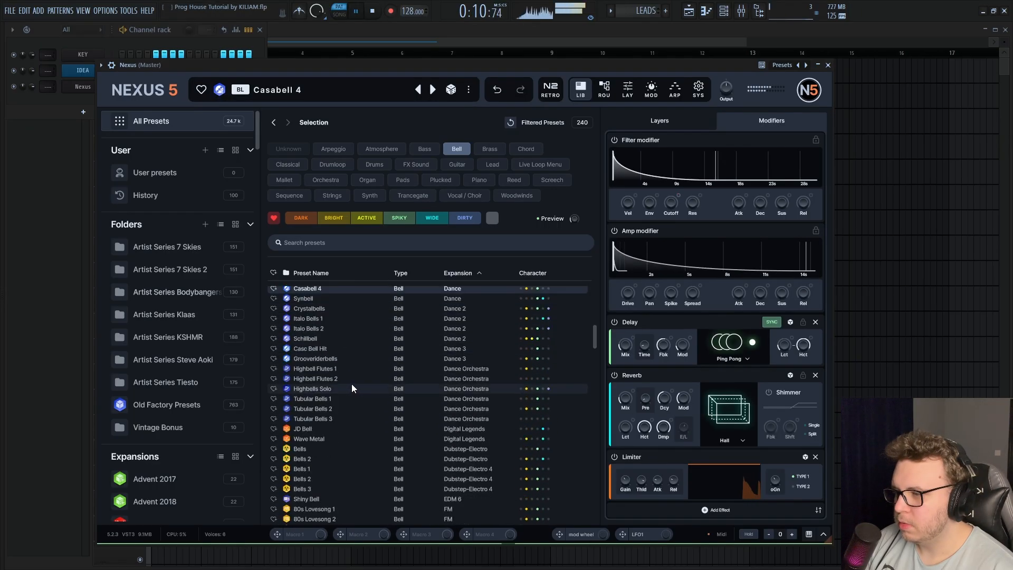
scroll(339, 400, "down", 12)
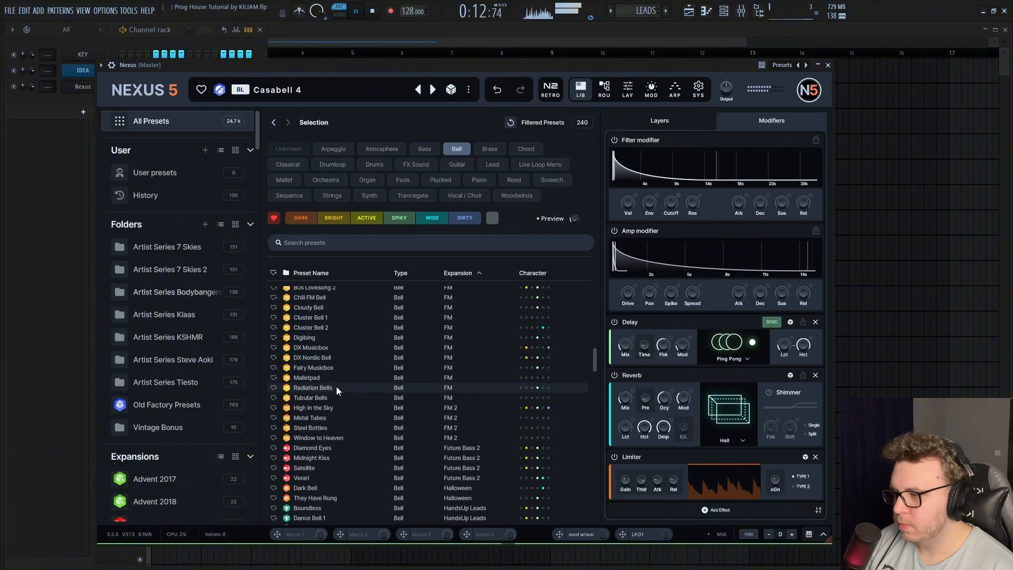
scroll(336, 384, "down", 2)
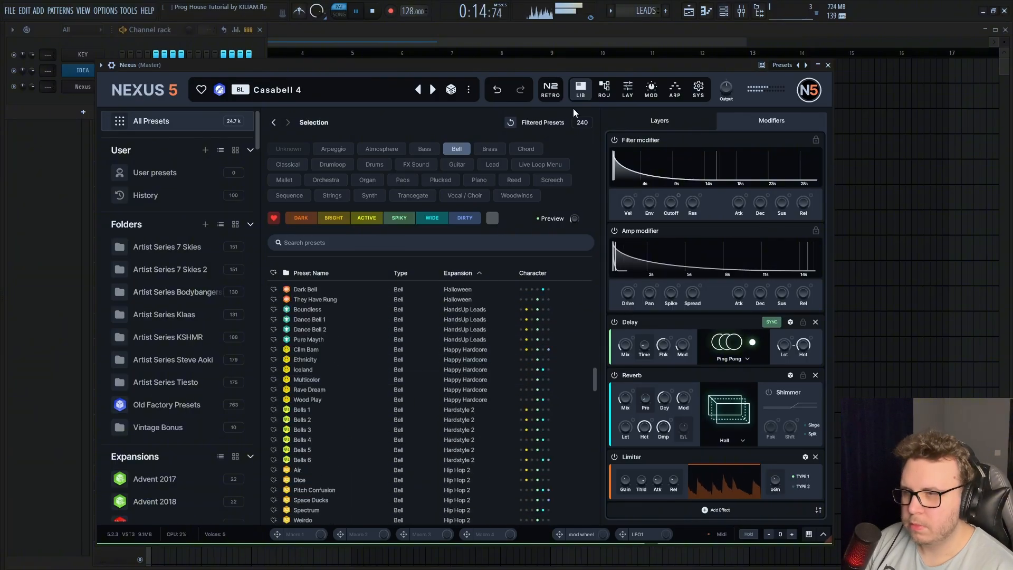
key("space")
Turn off the reverb and delay effects of the Casabell 4 preset and close the plugin window
left_click(615, 375)
left_click(615, 322)
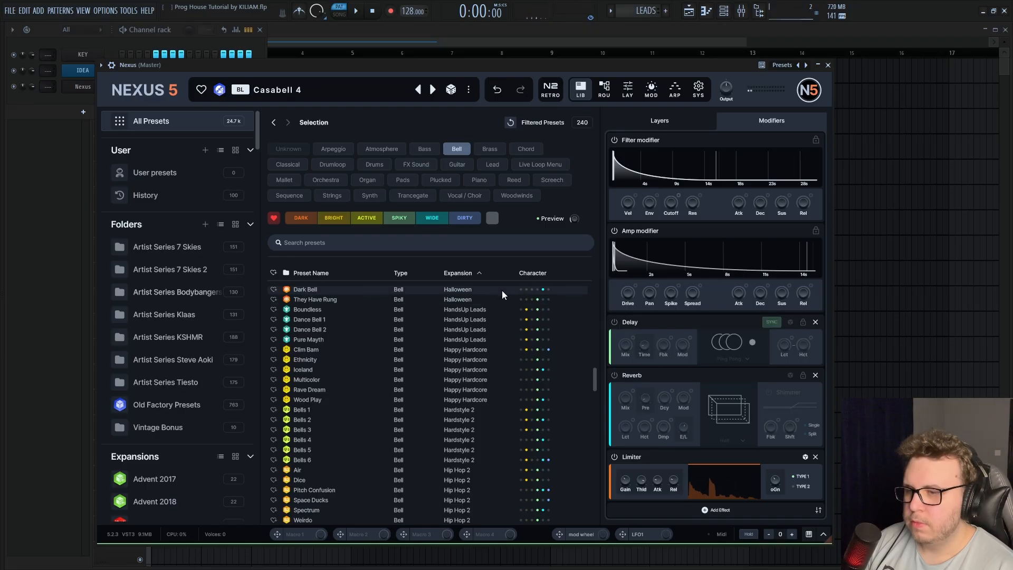
key("Escape")
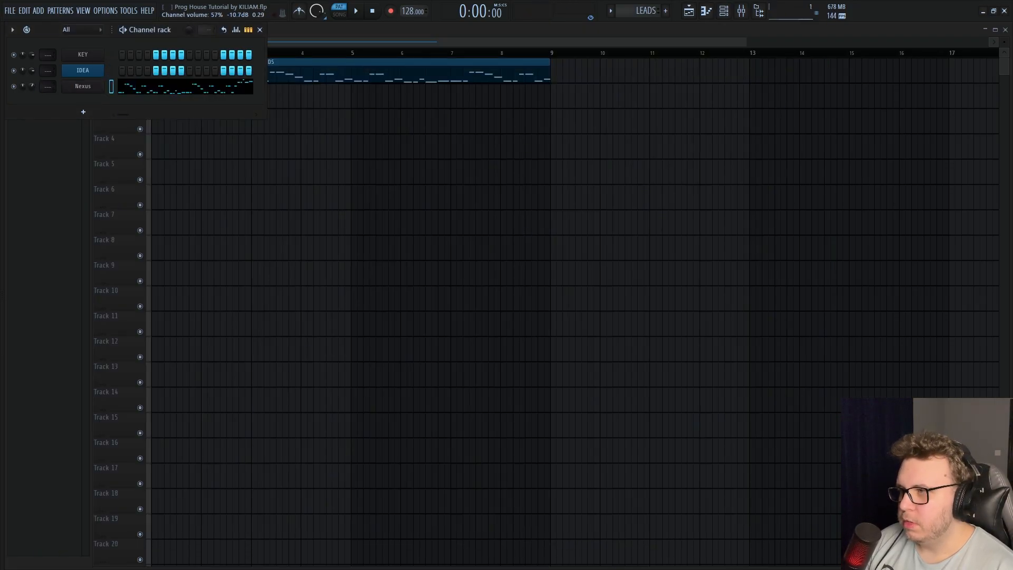
Rename the Nexus channel as LEAD 1 and colour it with the previously used dark blue
right_click(101, 86)
left_click(134, 115)
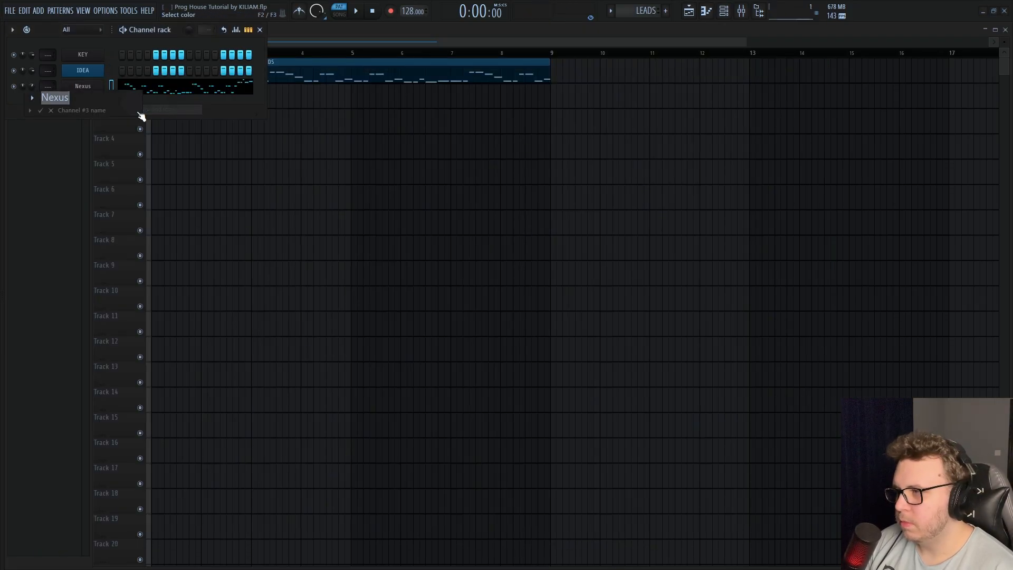
type("LEAD 1")
key("Return")
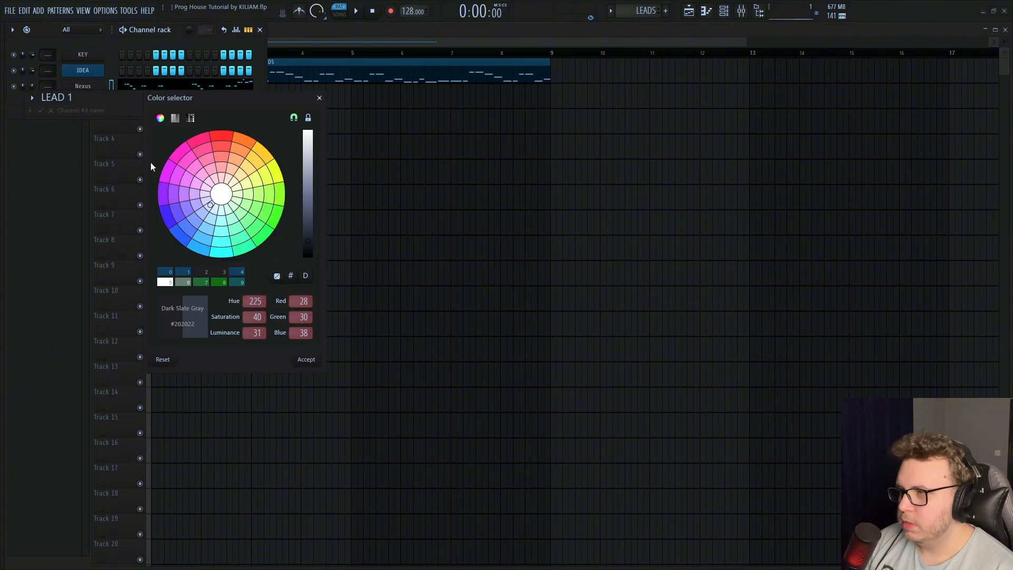
left_click(167, 273)
Clone the LEAD 1 channel and rename the copy as LEAD 2
right_click(100, 86)
left_click(123, 206)
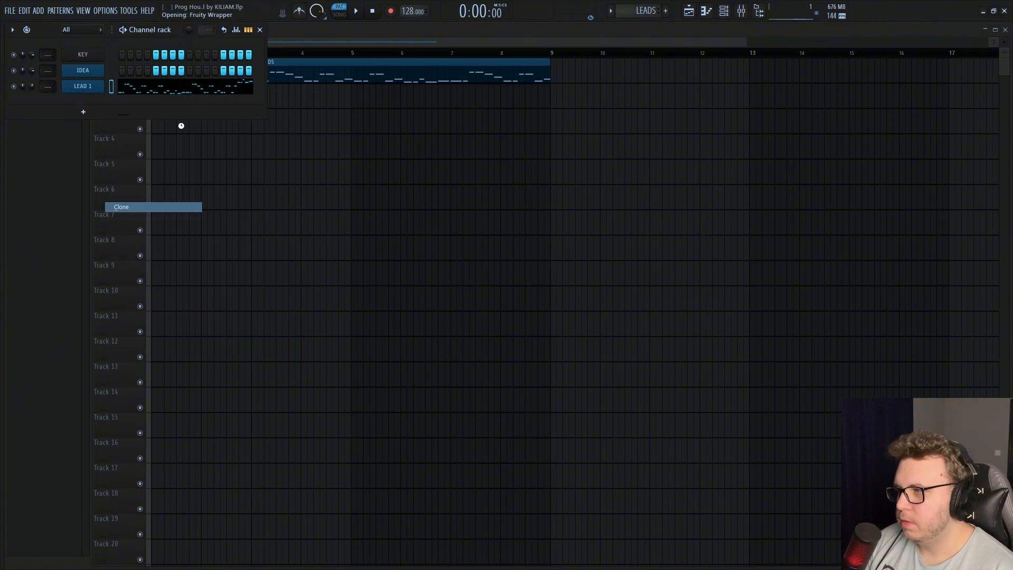
right_click(92, 102)
left_click(139, 125)
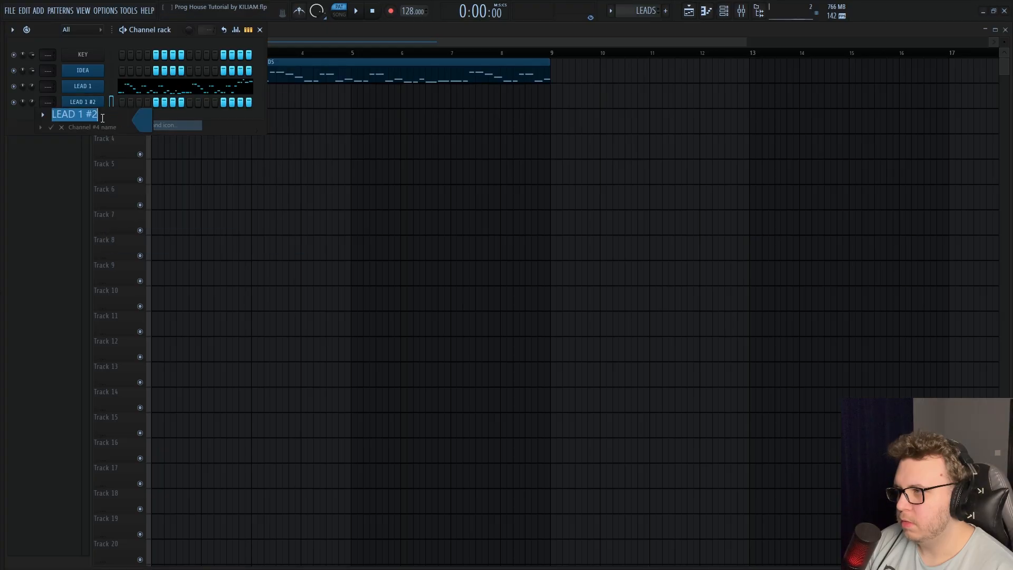
left_click_drag(100, 116, 76, 120)
type("2")
key("Return")
Copy the LEAD 1 channel's notes and paste them into LEAD 2
right_click(94, 108)
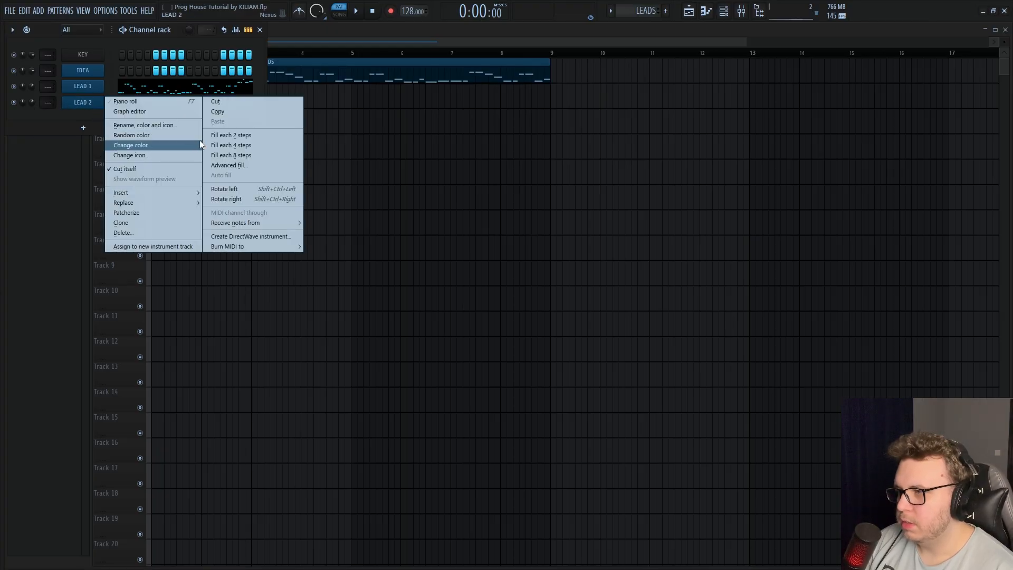
right_click(90, 86)
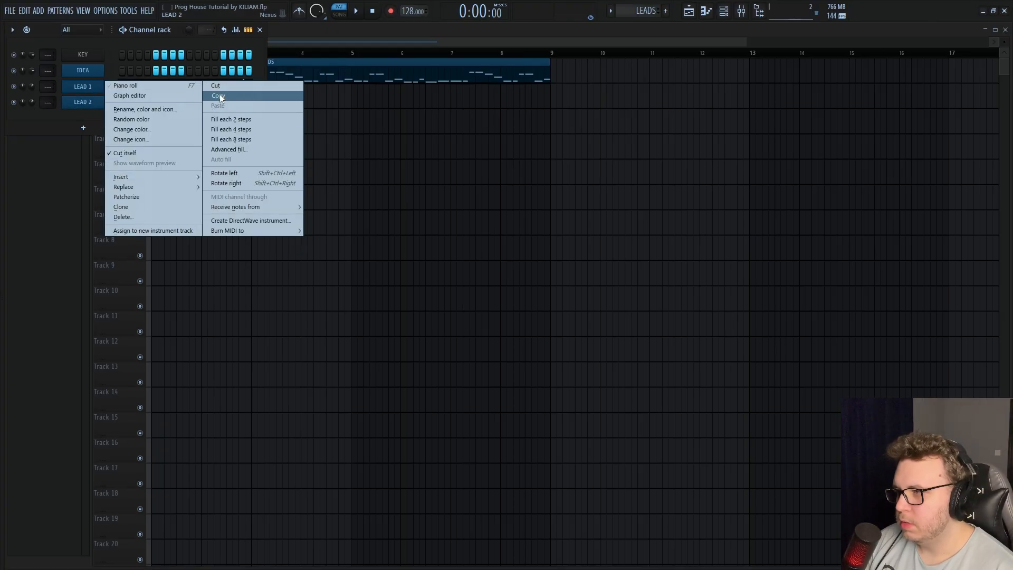
left_click(217, 96)
right_click(89, 102)
left_click(218, 121)
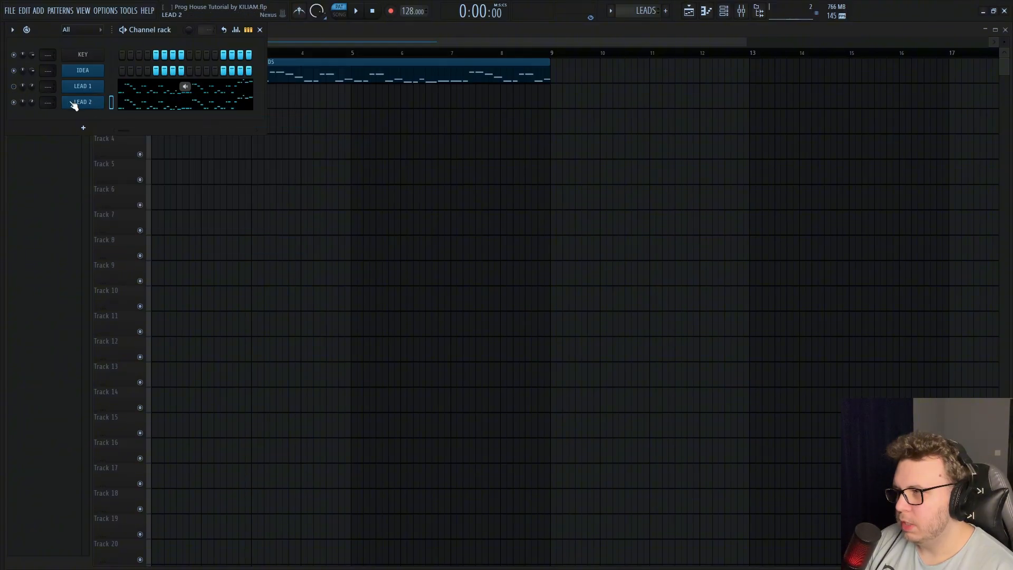
Search the LEAD 2 Nexus presets for "PROGRESSIVE STR" and load the Progressive Strings preset
left_click(74, 104)
left_click(344, 258)
type("PROGR")
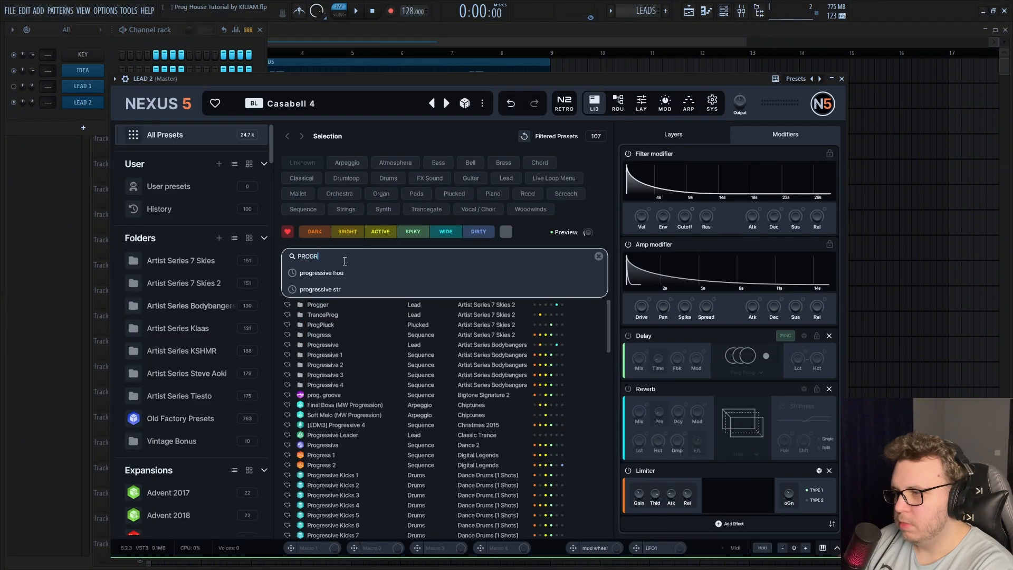
type("ESSIVE STR")
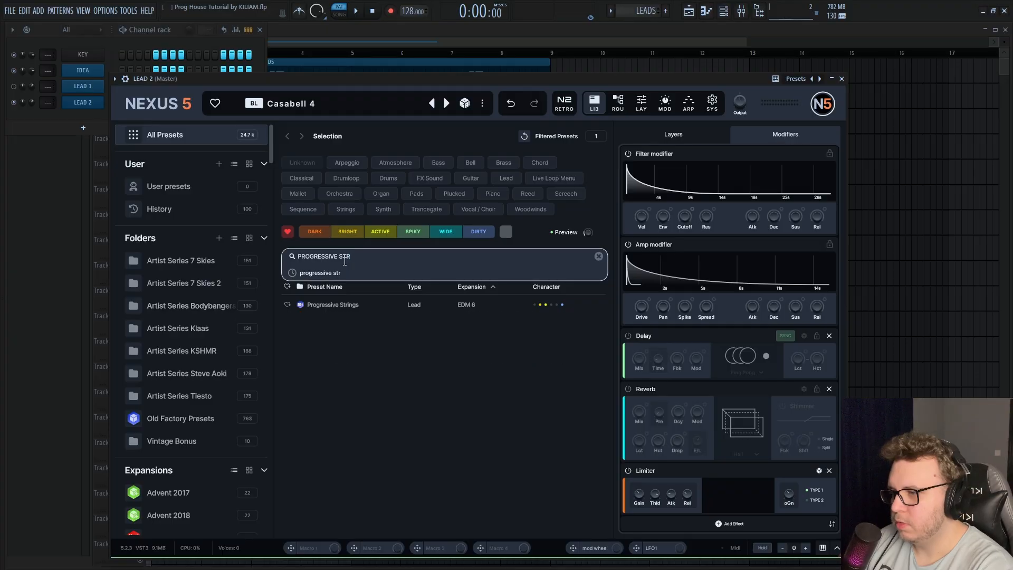
left_click(377, 307)
left_click_drag(489, 81, 547, 68)
Play the pattern, adjust the LEAD 2 channel volume and unmute LEAD 1 to hear both leads together
key("space")
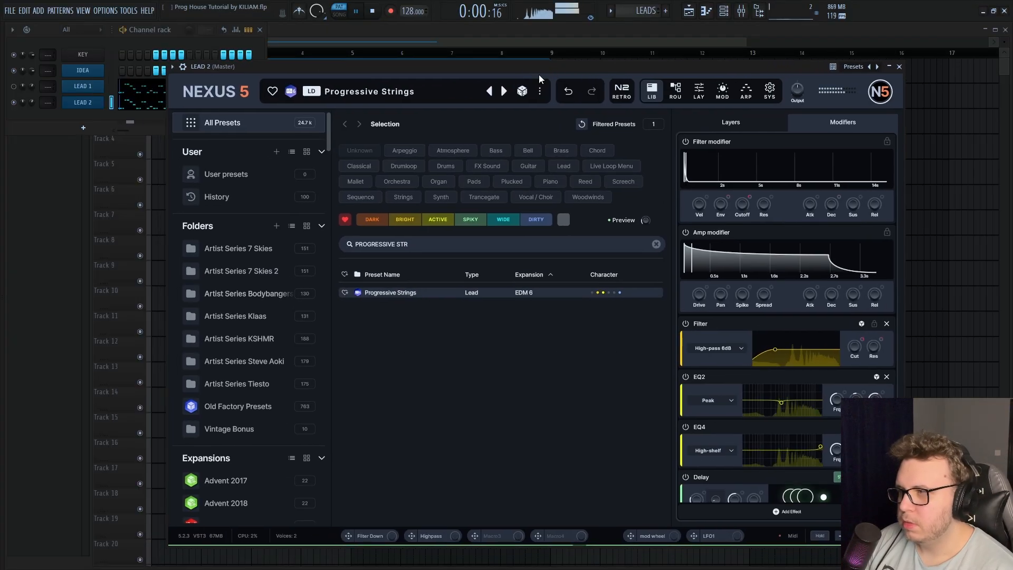
left_click_drag(30, 103, 30, 109)
left_click(14, 87)
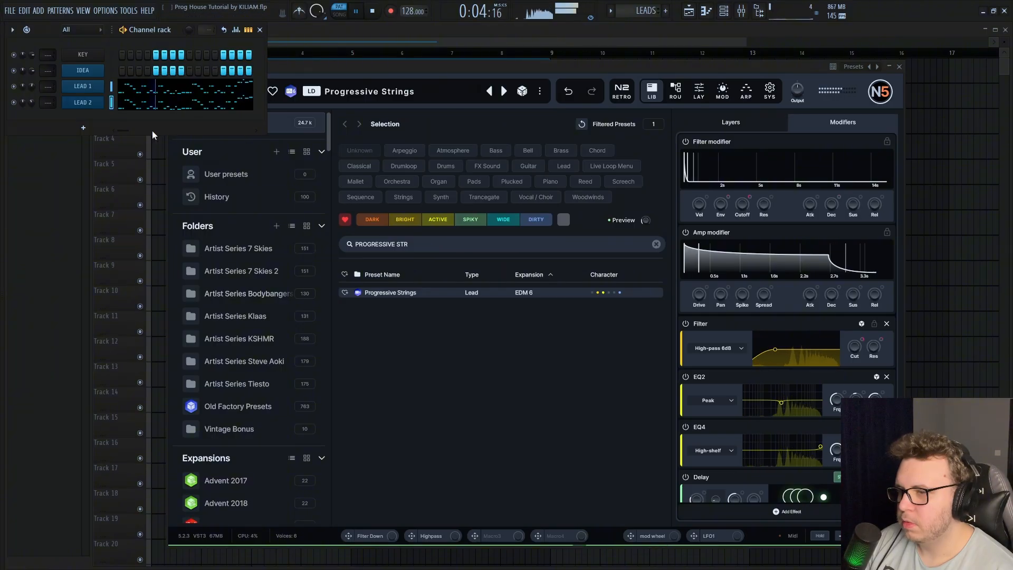
Turn off the reverb of LEAD 2's Progressive Strings preset and close the plugin window
scroll(707, 442, "down", 4)
left_click(686, 323)
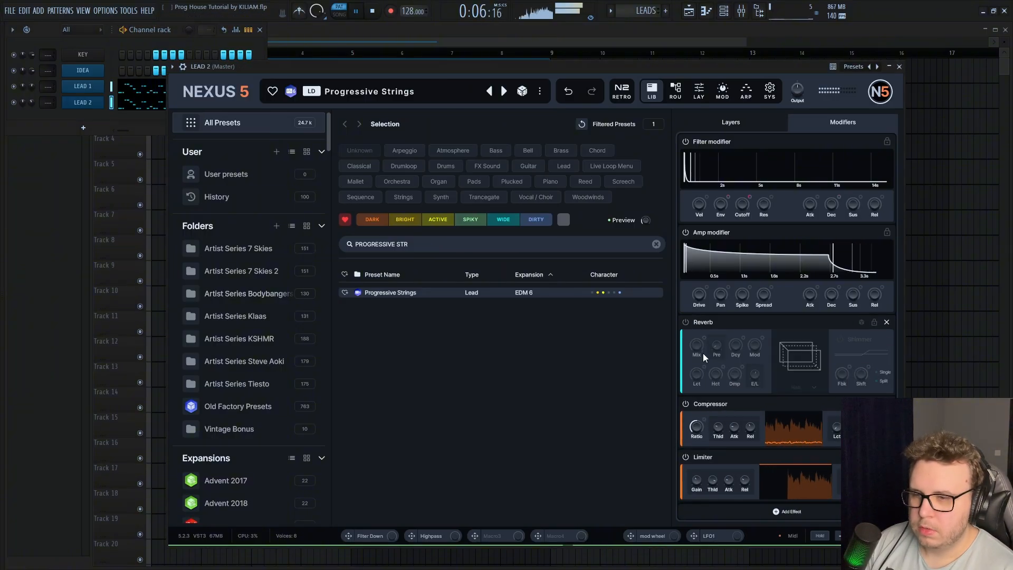
scroll(700, 355, "up", 2)
left_click(79, 106)
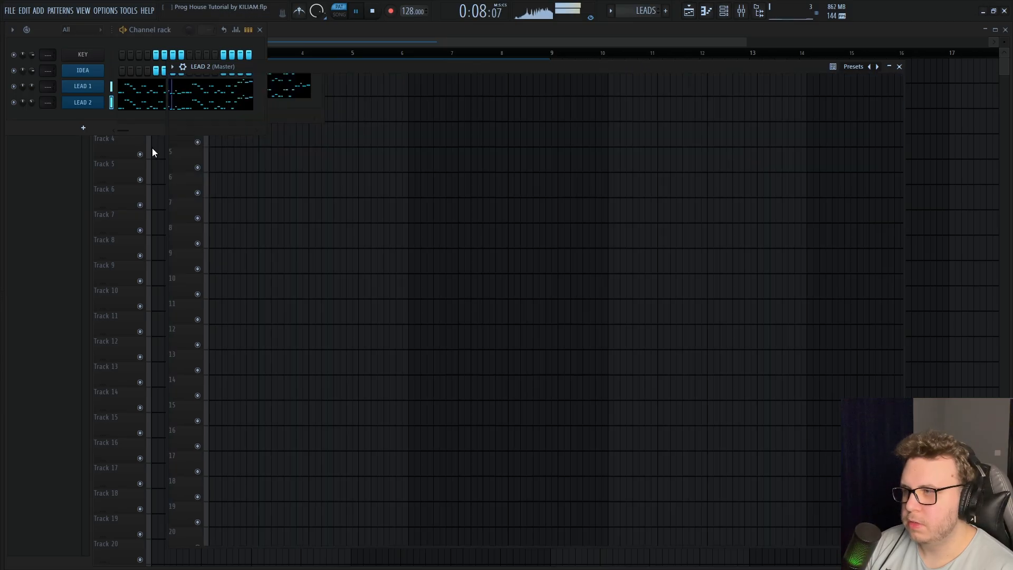
Clone the LEAD 2 channel, rename the copy LEAD 3 and paste the lead notes into it
right_click(79, 105)
left_click(122, 223)
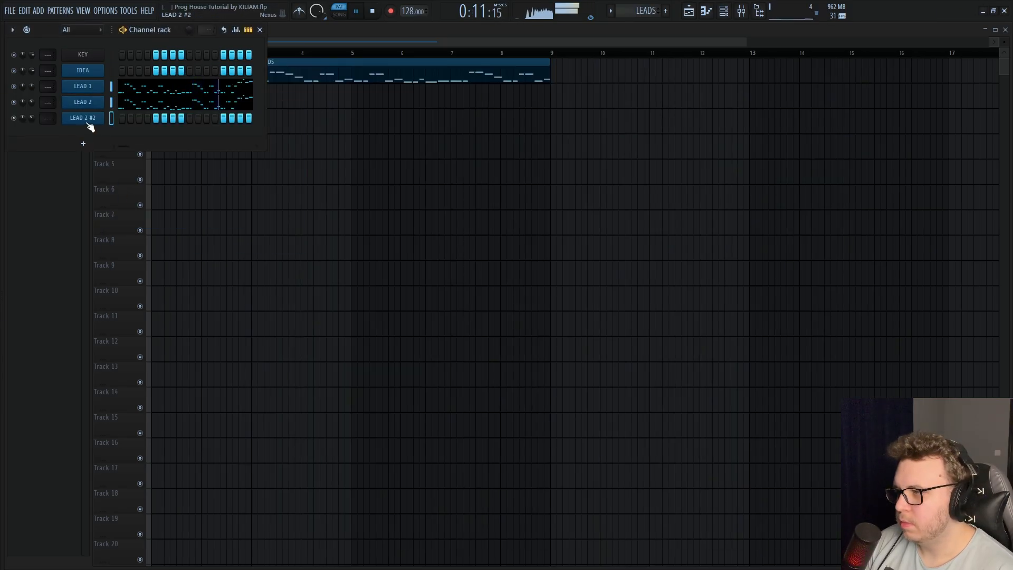
right_click(83, 117)
left_click(153, 141)
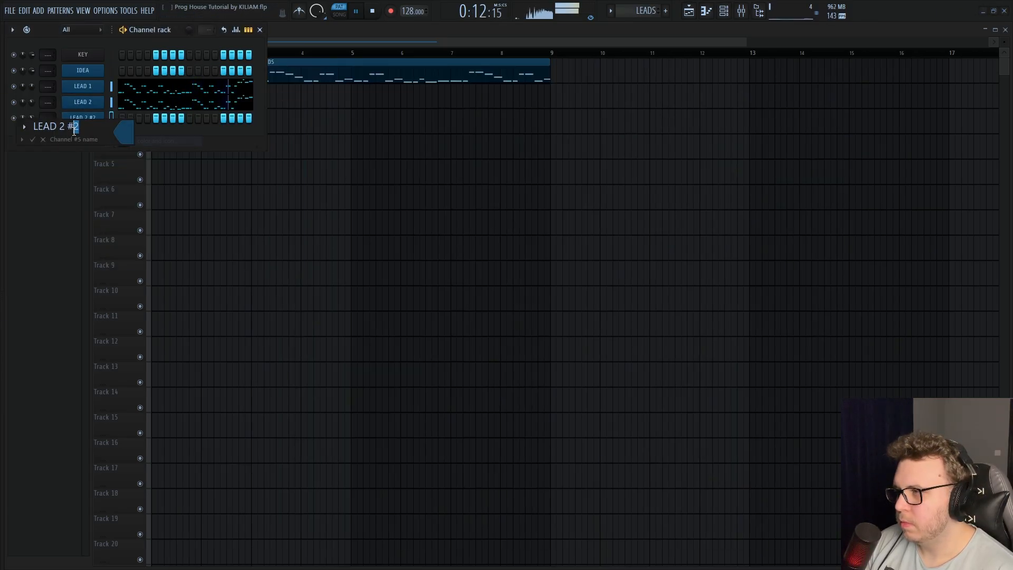
key("Return")
right_click(102, 115)
left_click(215, 137)
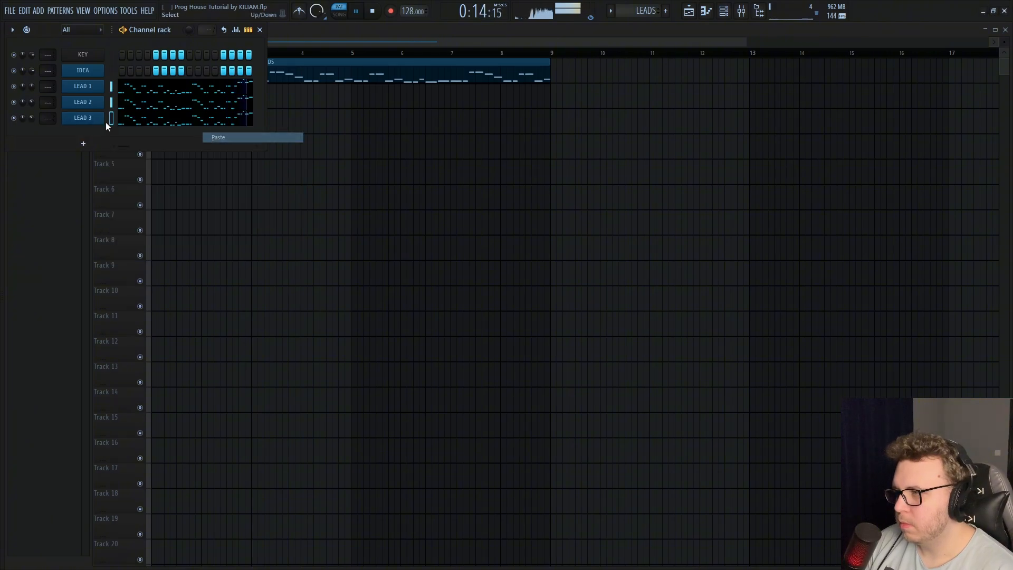
Mute LEAD 1 and LEAD 2, search LEAD 3's Nexus presets for "guitar fuzz" and load the Guitar Fuzz preset
left_click(13, 102)
left_click(14, 86)
left_click(87, 118)
left_click(389, 256)
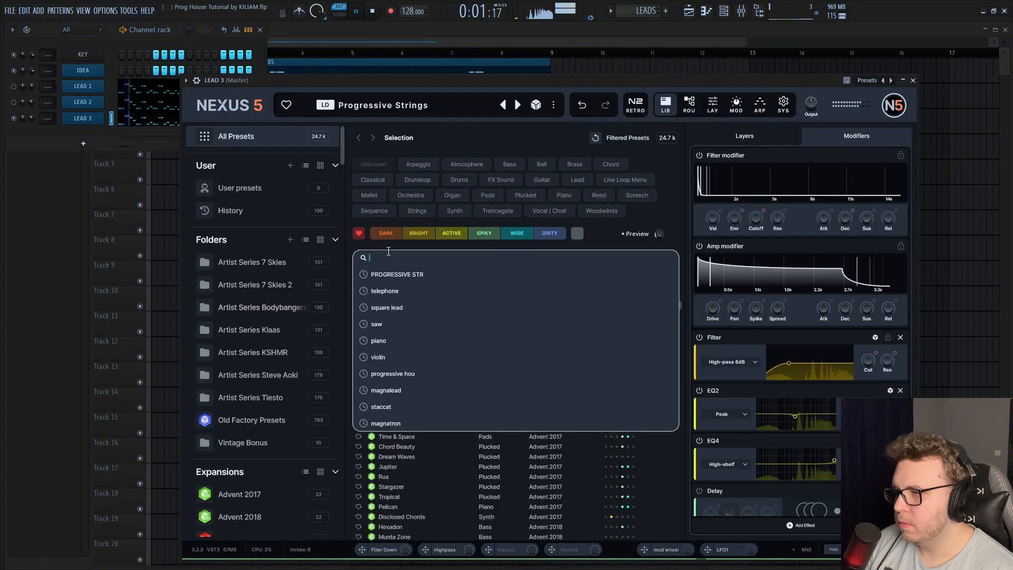
type("guitar fuzz")
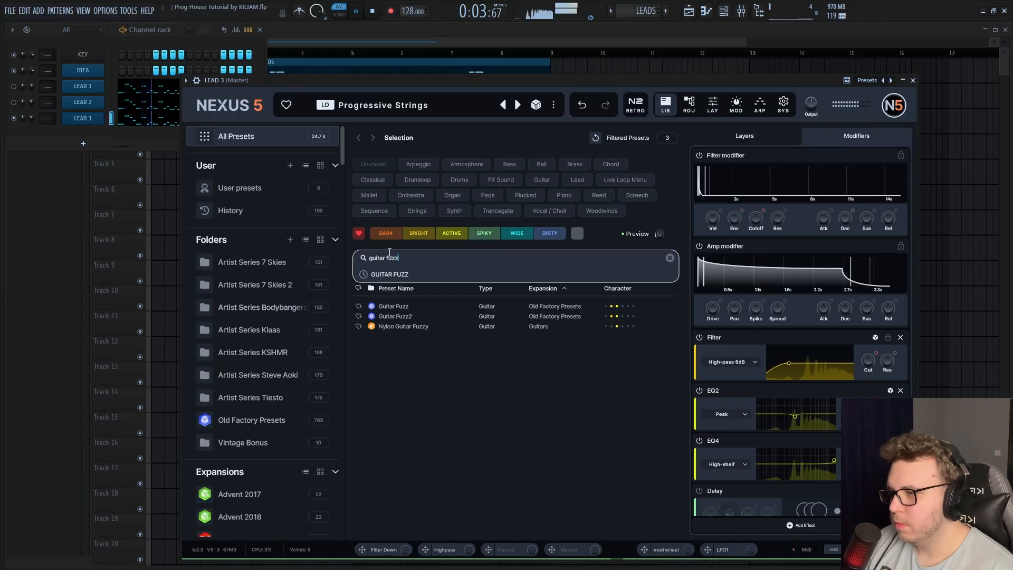
key("Return")
left_click(402, 319)
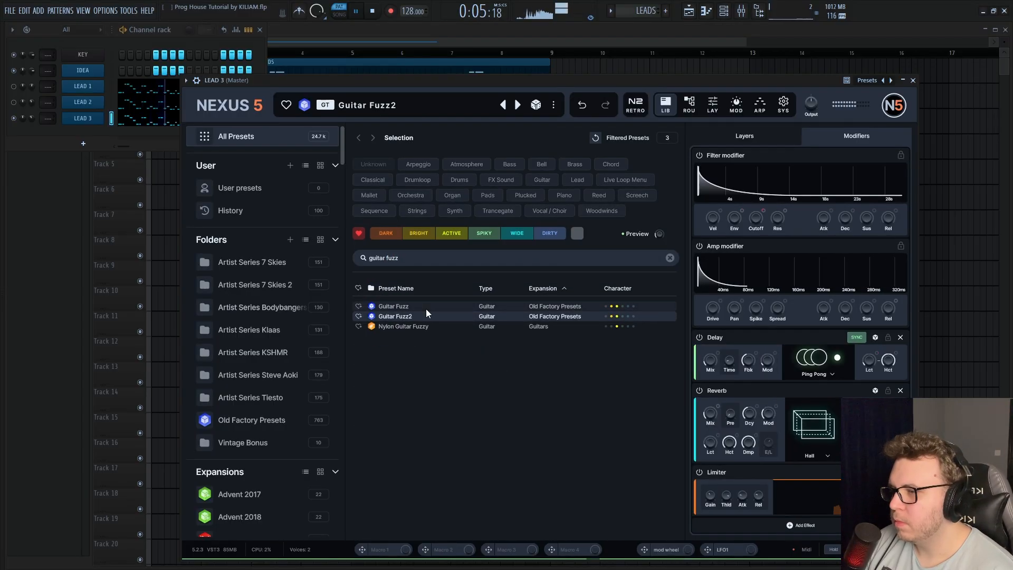
left_click(426, 309)
Turn off the delay and reverb of the Guitar Fuzz preset and set the LEAD 3 channel volume to 50%
left_click(701, 391)
left_click(699, 443)
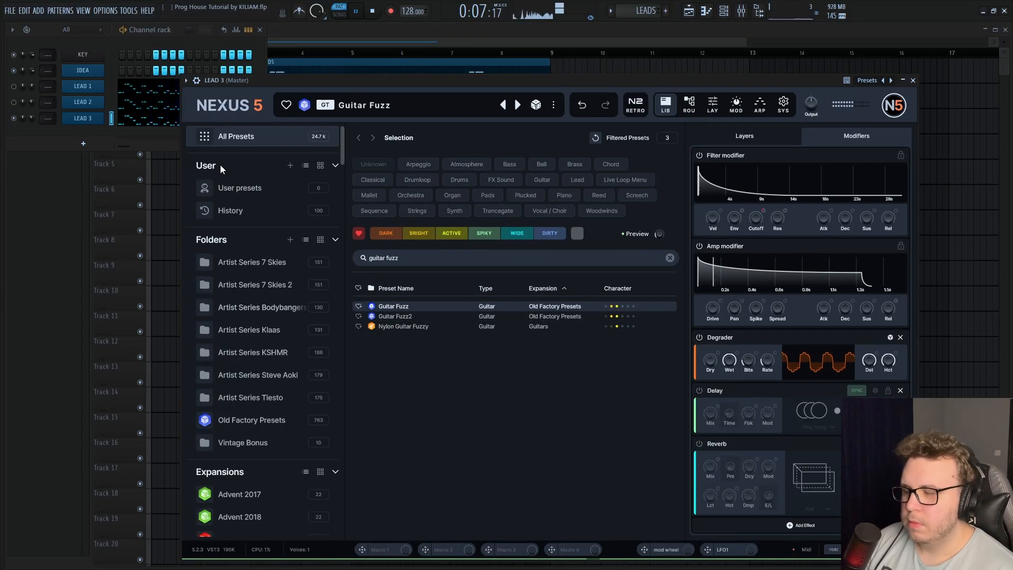
left_click_drag(32, 118, 33, 119)
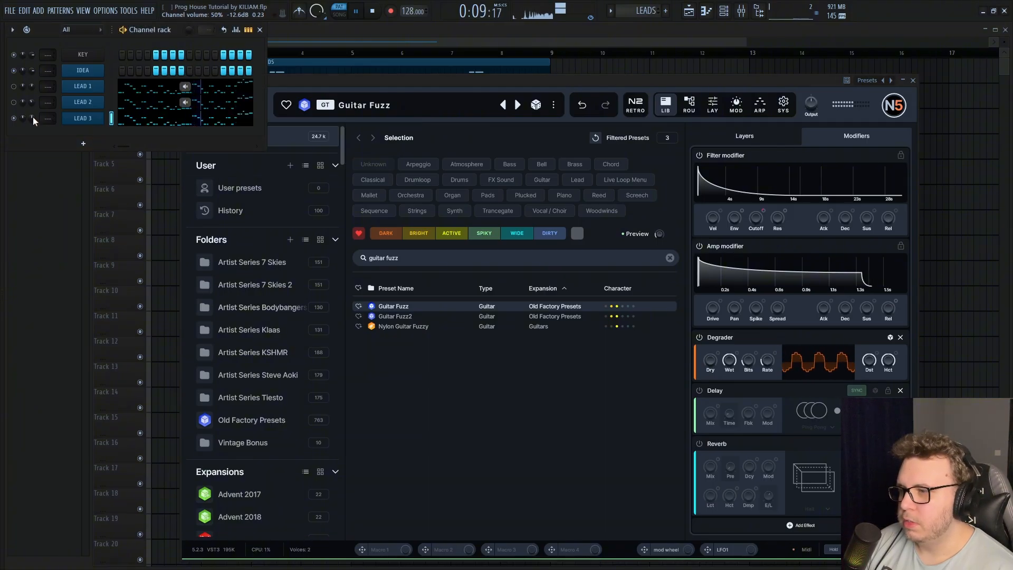
Close the LEAD 3 plugin, unmute LEAD 1 and LEAD 2 to hear the layers together, and save the project
left_click(435, 85)
key("Escape")
left_click(14, 103)
left_click(14, 86)
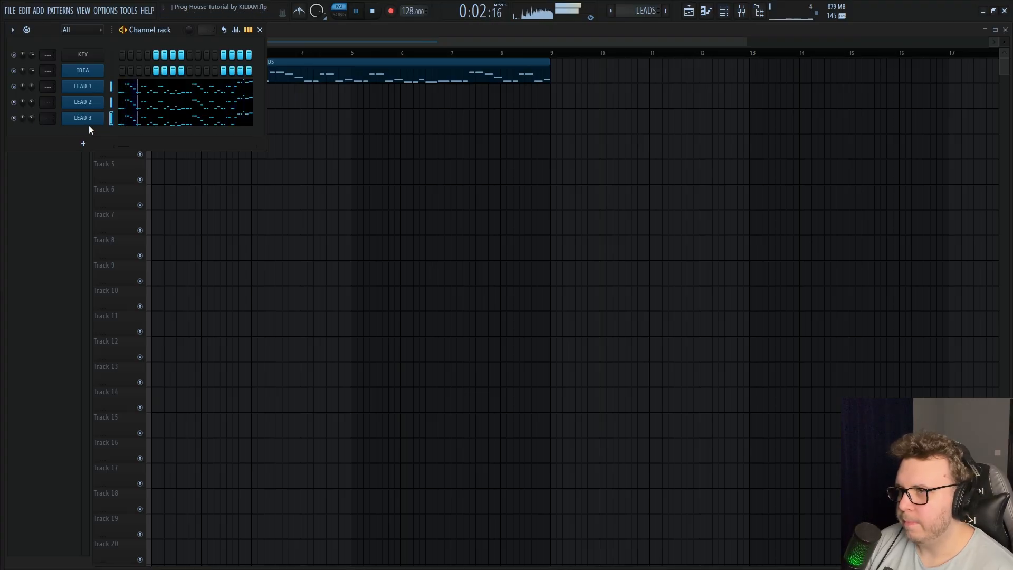
key("ctrl+s")
key("space")
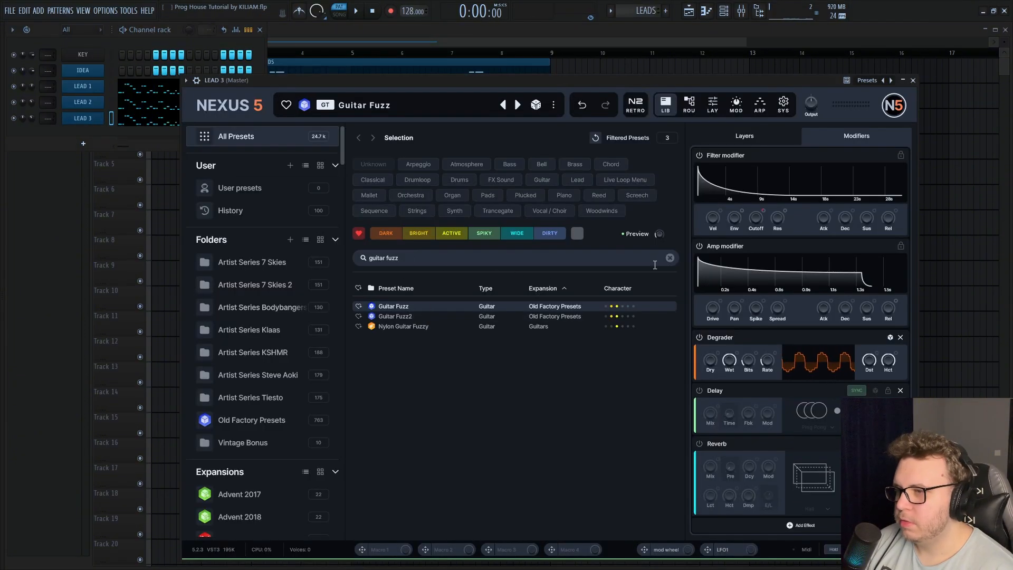
Replace LEAD 3's Nexus with Sylenth1 using the "Ultrasonic LD - Matisse Sadko 8" preset and check its Part A oscillators
left_click(590, 257)
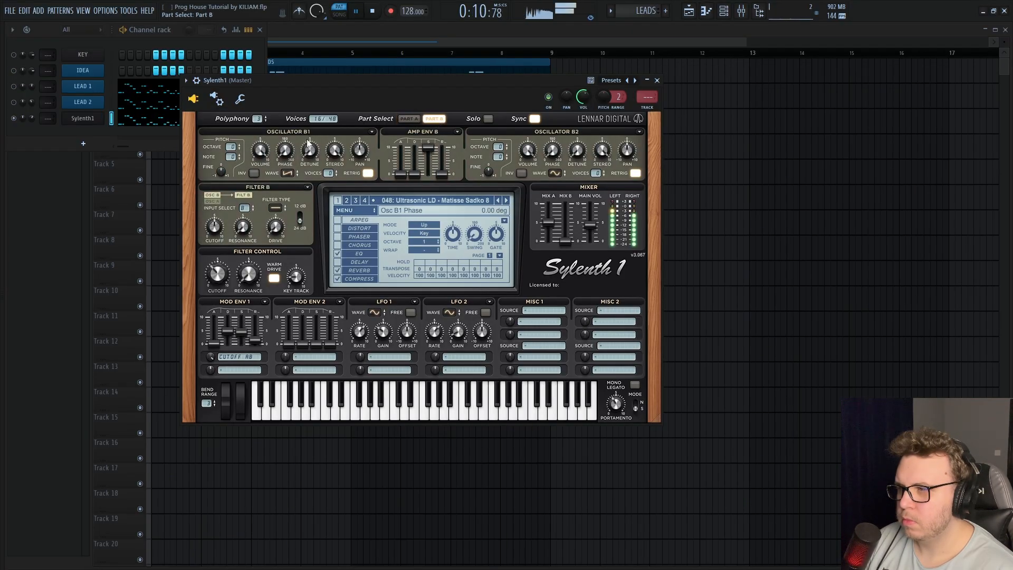
left_click(413, 119)
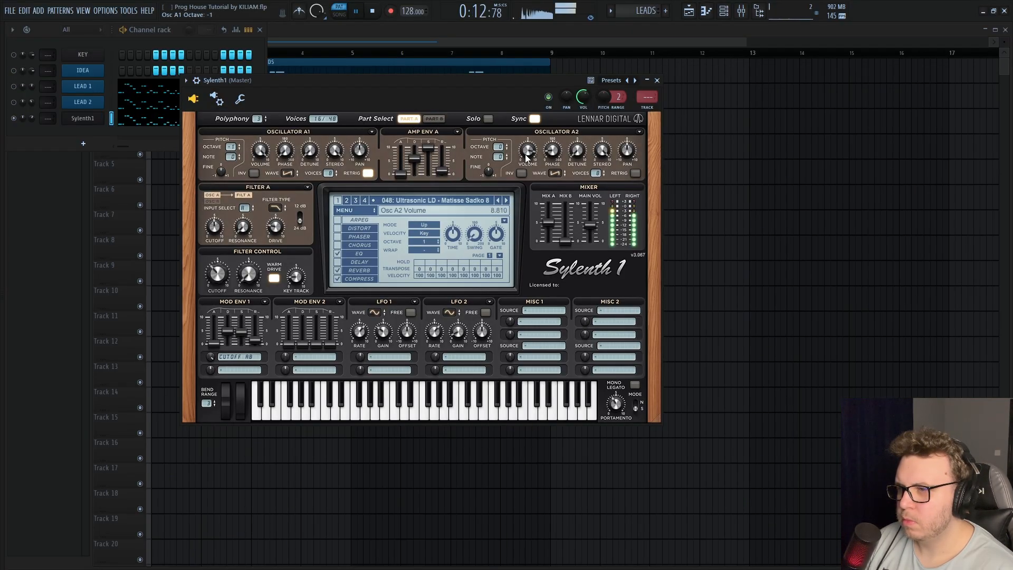
key("Escape")
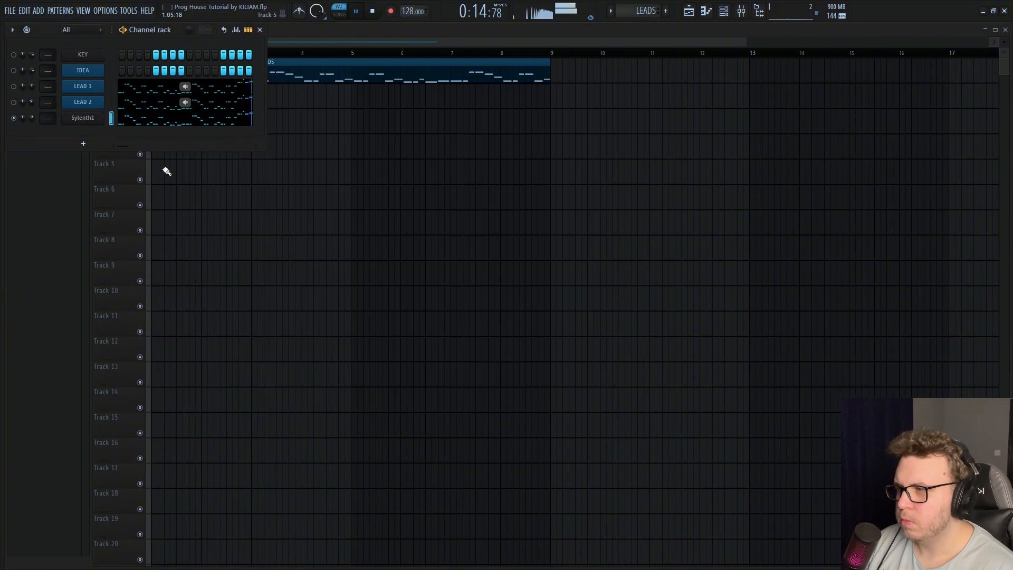
Unmute LEAD 1 and LEAD 2 and set the Sylenth1 channel volume to 34%
left_click(14, 102)
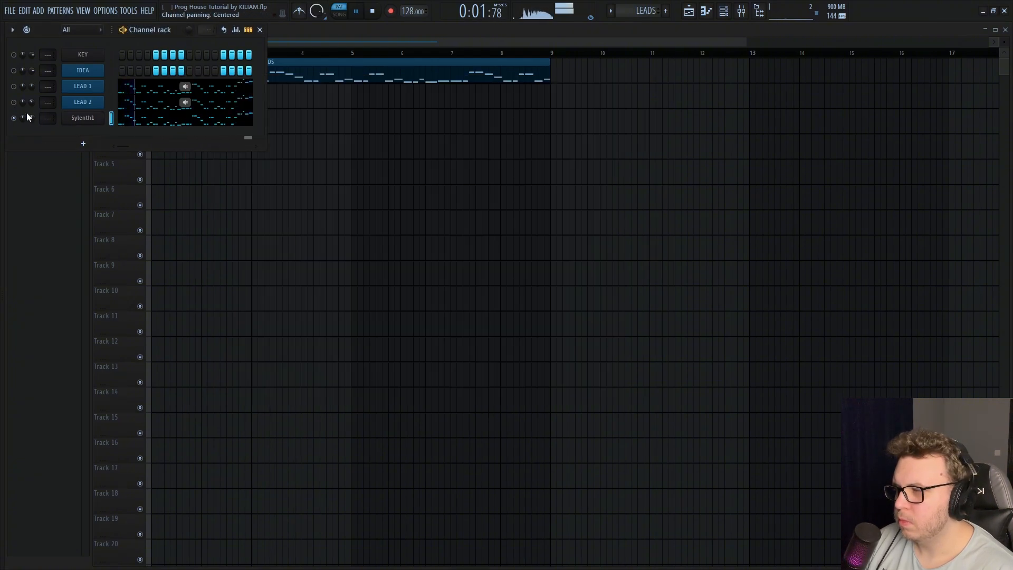
left_click(13, 86)
left_click_drag(33, 120, 32, 125)
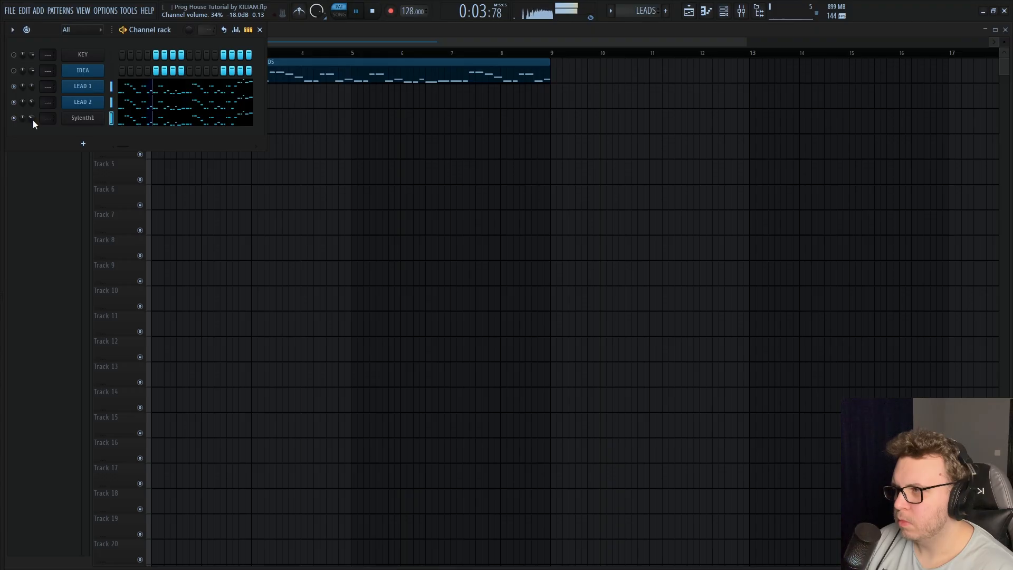
Rename the Sylenth1 channel LEAD 3 and give it the same blue color as the other lead channels
right_click(101, 120)
left_click(113, 139)
type("LEAD 3")
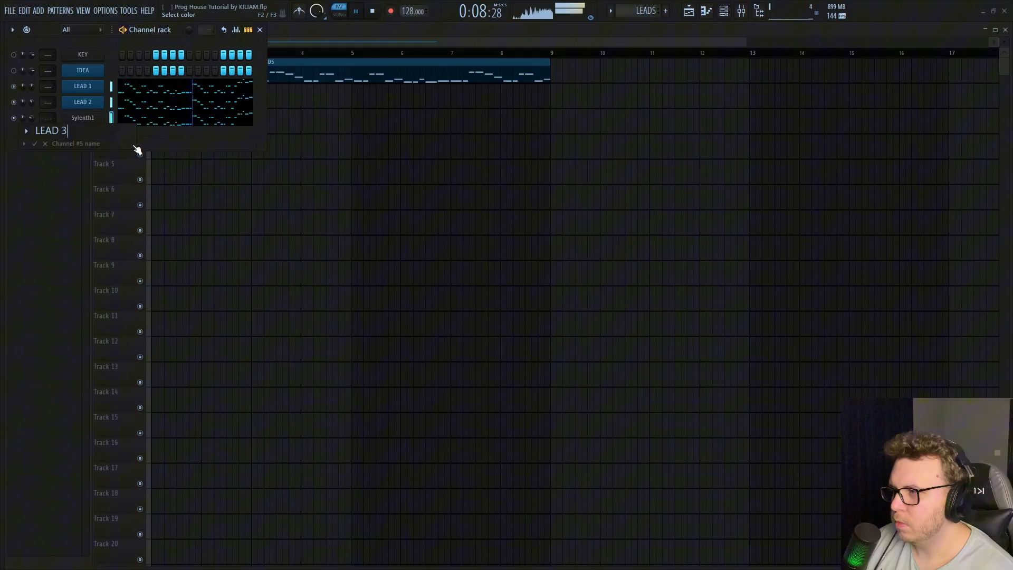
left_click(134, 147)
double_click(158, 303)
key("Return")
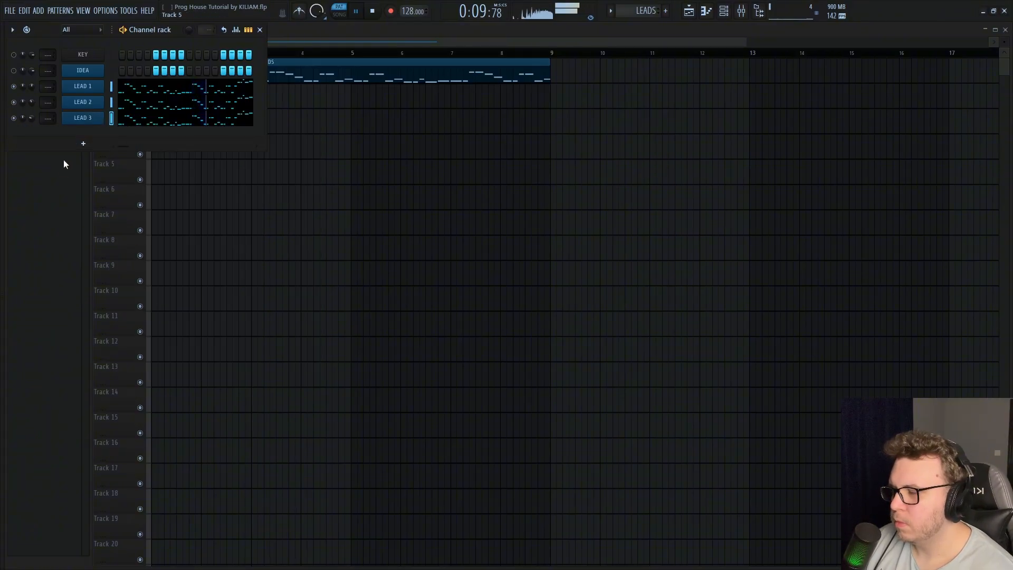
Listen to LEAD 3 on its own while reviewing its Sylenth1 settings, and close the plugin window
left_click(98, 124)
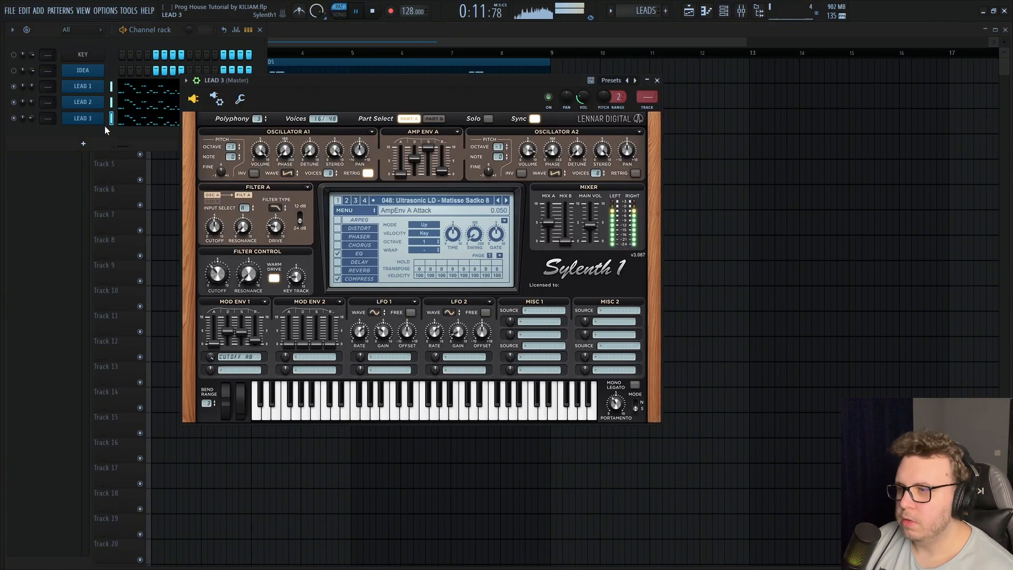
key("space")
left_click(43, 108)
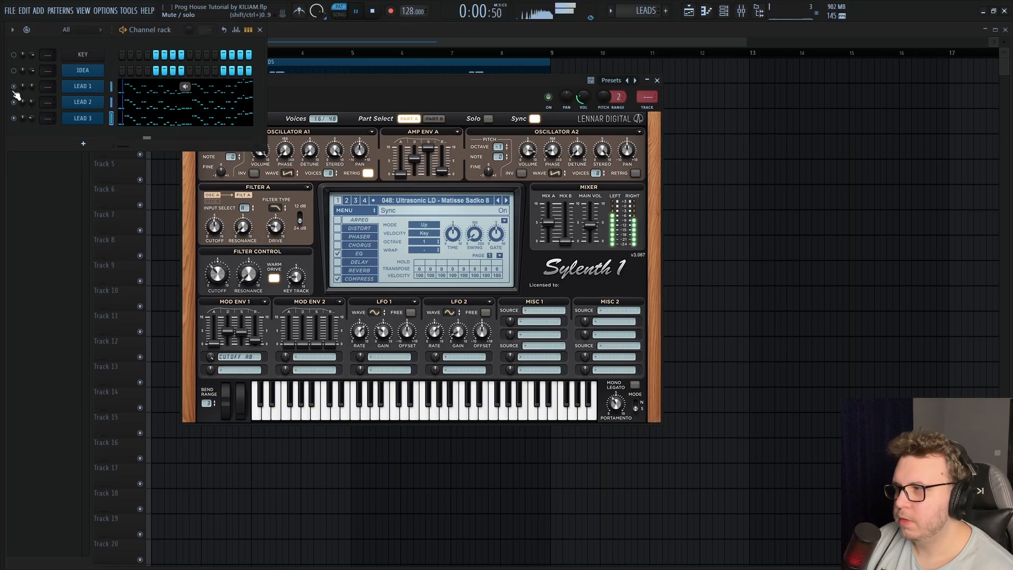
left_click(657, 81)
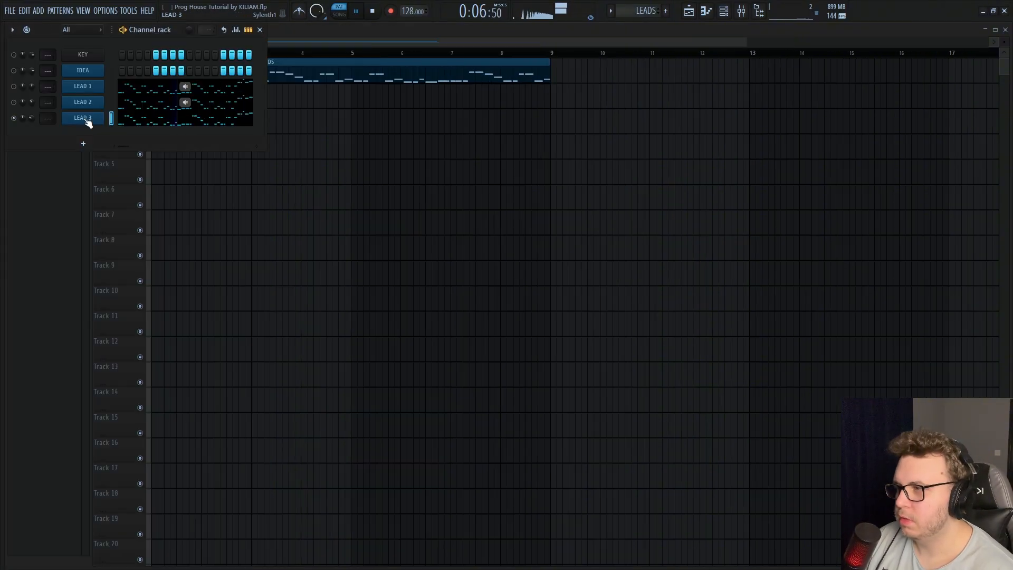
Unmute LEAD 1 and LEAD 2, fine-tune the LEAD 1 channel volume in the mix and stop playback
left_click(15, 103)
left_click(14, 87)
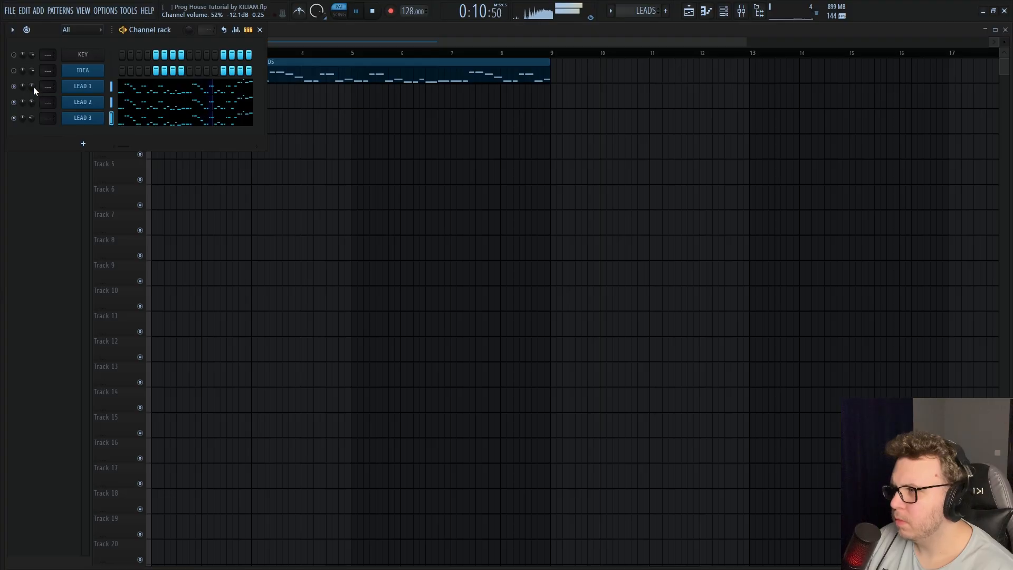
left_click_drag(33, 87, 33, 84)
key("space")
Clone LEAD 3 as LEAD 4 with the same notes and load the "Ultrasonic LD - Dubvision 20" preset in its Sylenth1
right_click(100, 118)
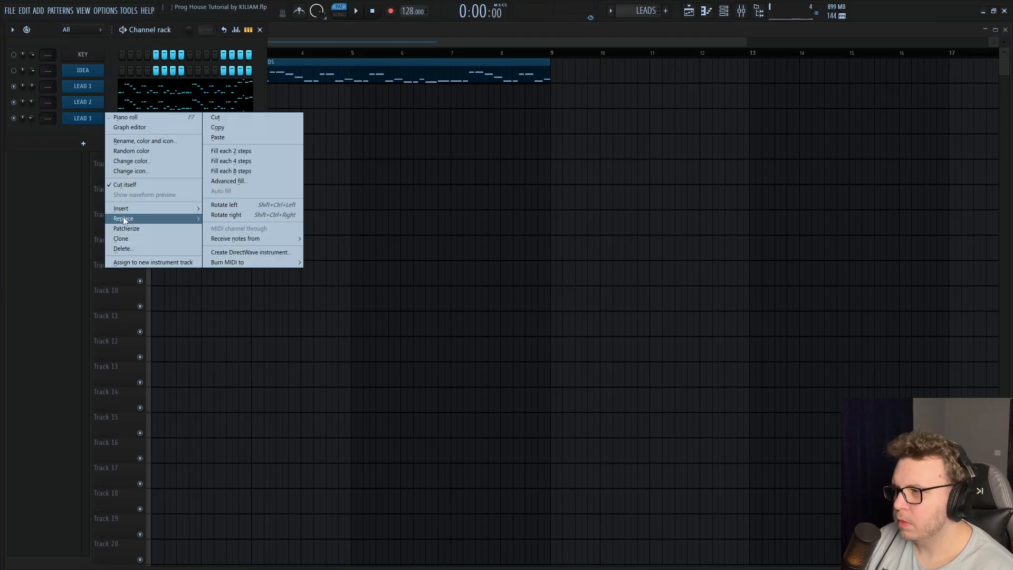
left_click(121, 234)
right_click(100, 133)
left_click(131, 159)
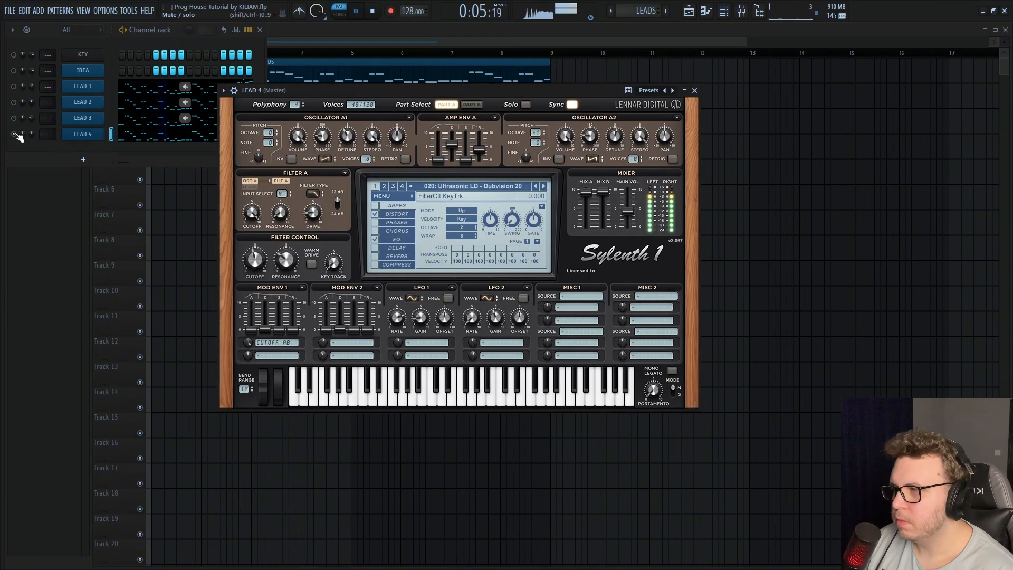
Compare LEAD 4 together with the other leads and on its own, and review its Sylenth1 settings
left_click(14, 101)
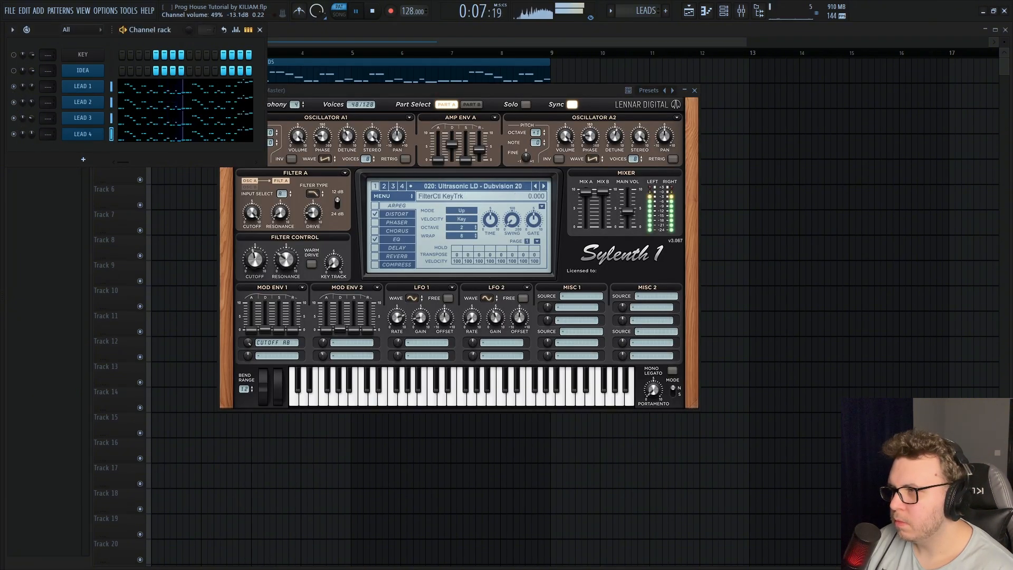
left_click(77, 134)
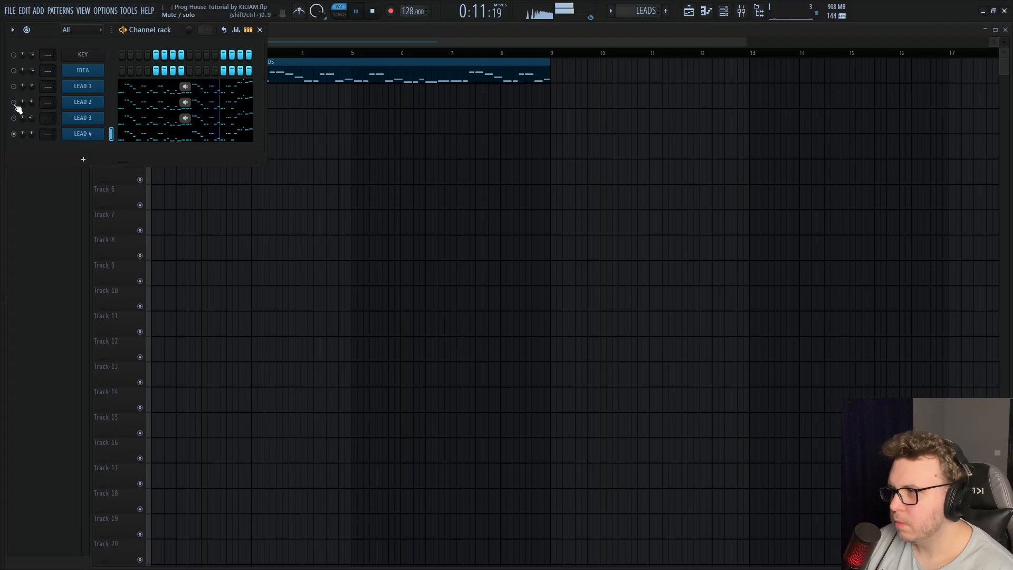
left_click(81, 134)
key("space")
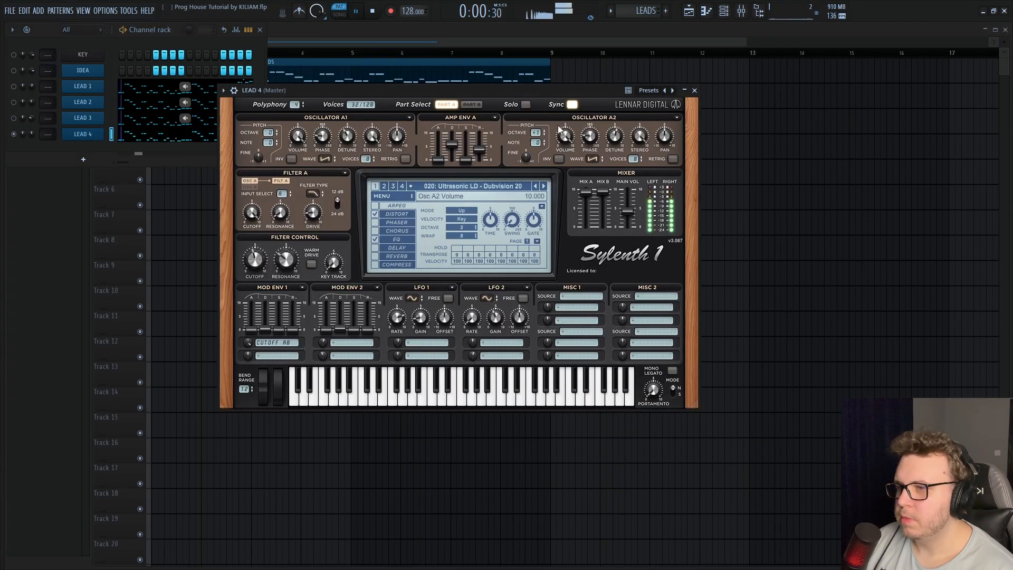
Clone LEAD 4 as LEAD 5, search the browser for "kiliam square" and load the KILIAM SQUARE LEAD preset into LEAD 5's Sylenth1
left_click(83, 134)
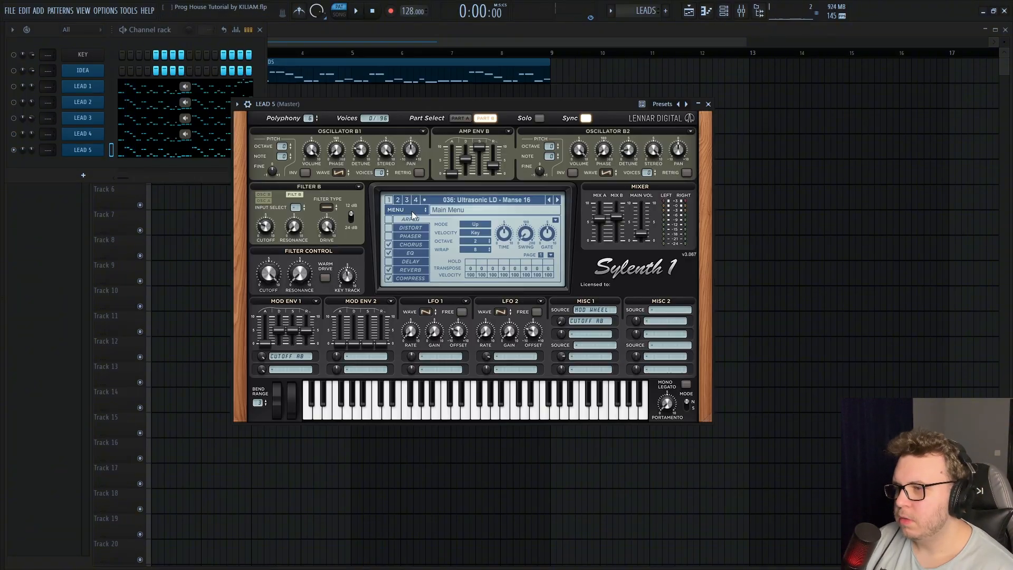
left_click(412, 211)
left_click(412, 211)
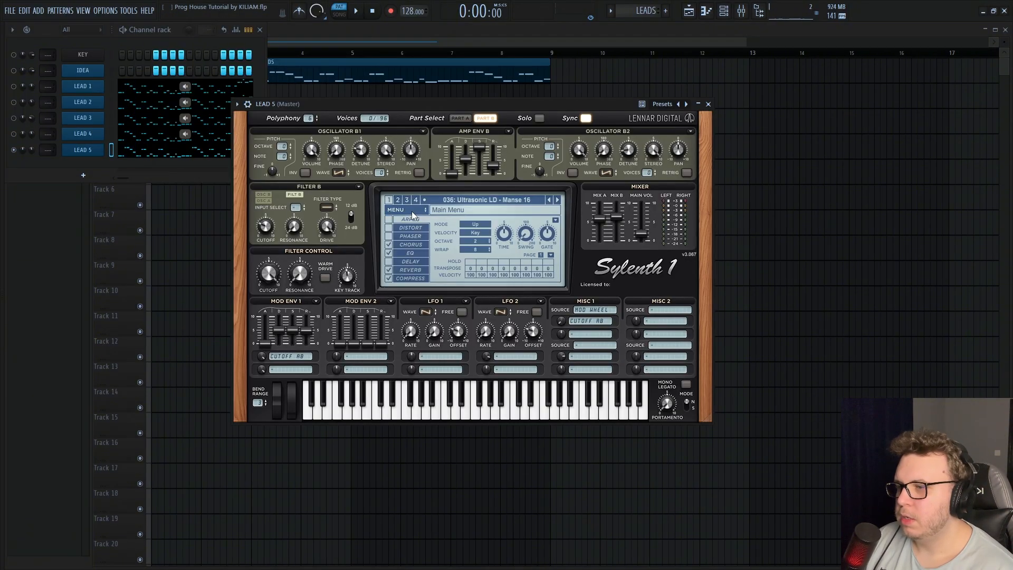
key("alt+F8")
left_click(38, 563)
type("kiliam sqa")
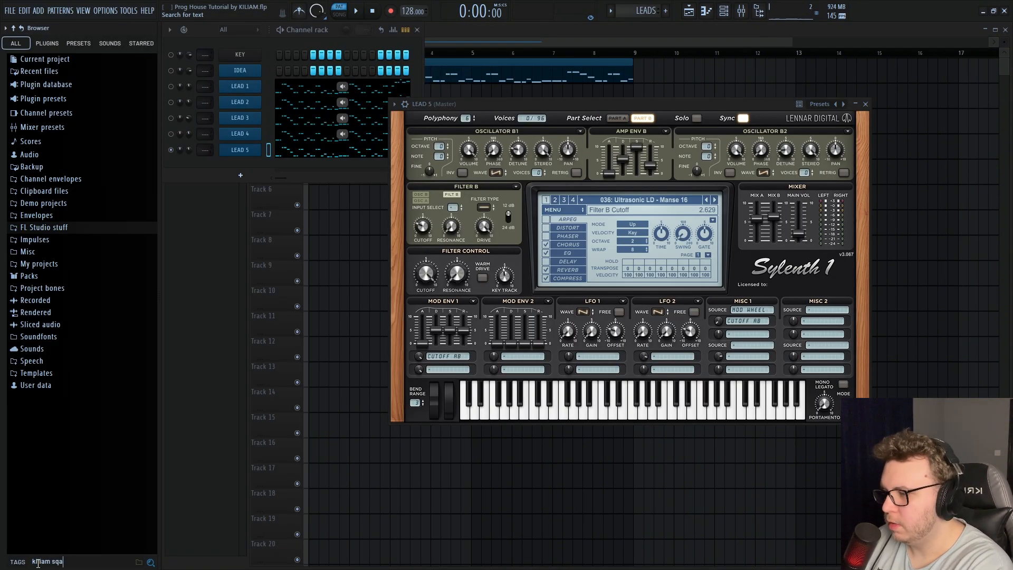
key("Return")
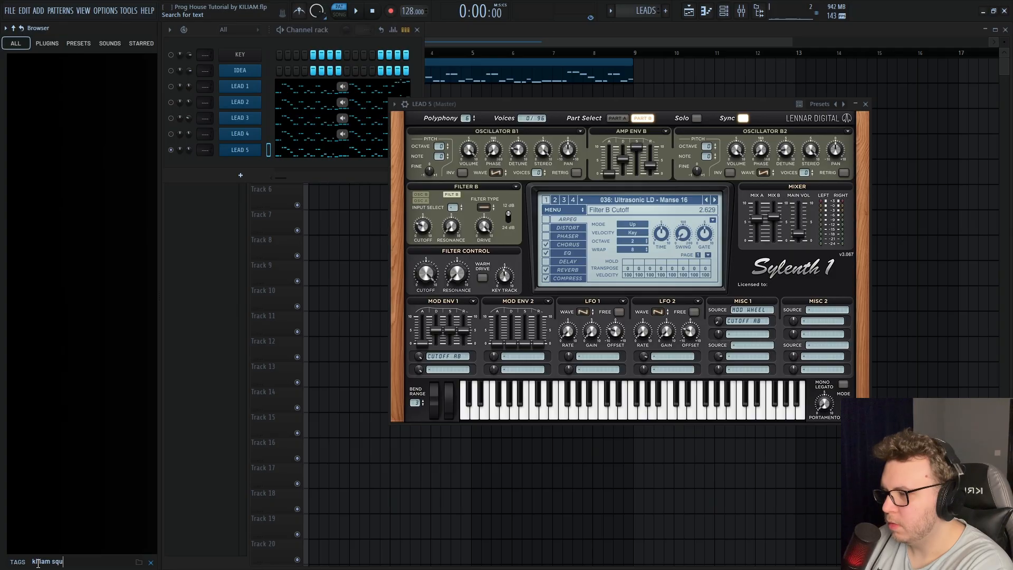
key("Return")
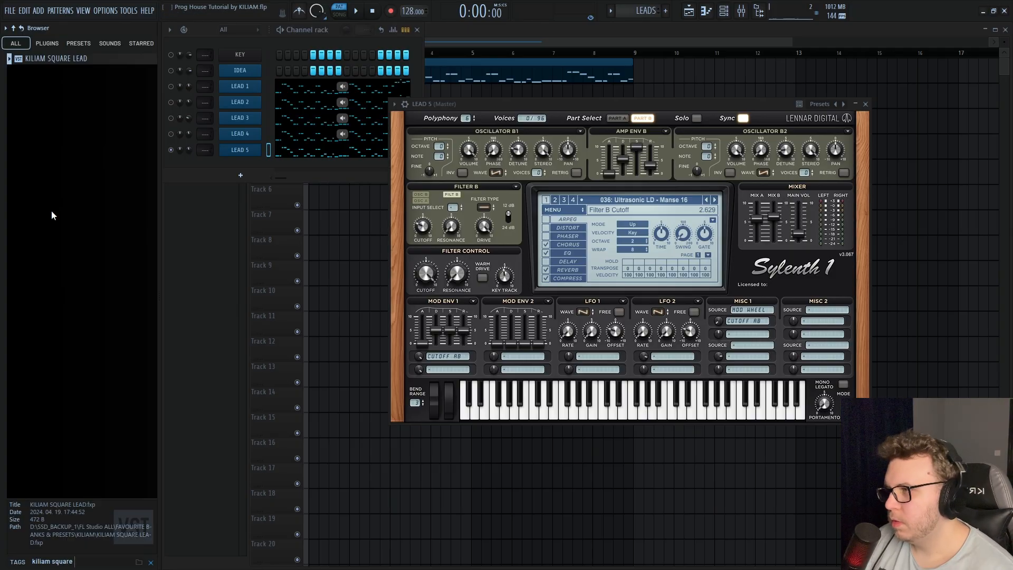
left_click_drag(56, 59, 491, 208)
Play the pattern, unmute LEAD 1 through LEAD 4 to hear all five leads together and close the LEAD 5 plugin window
key("space")
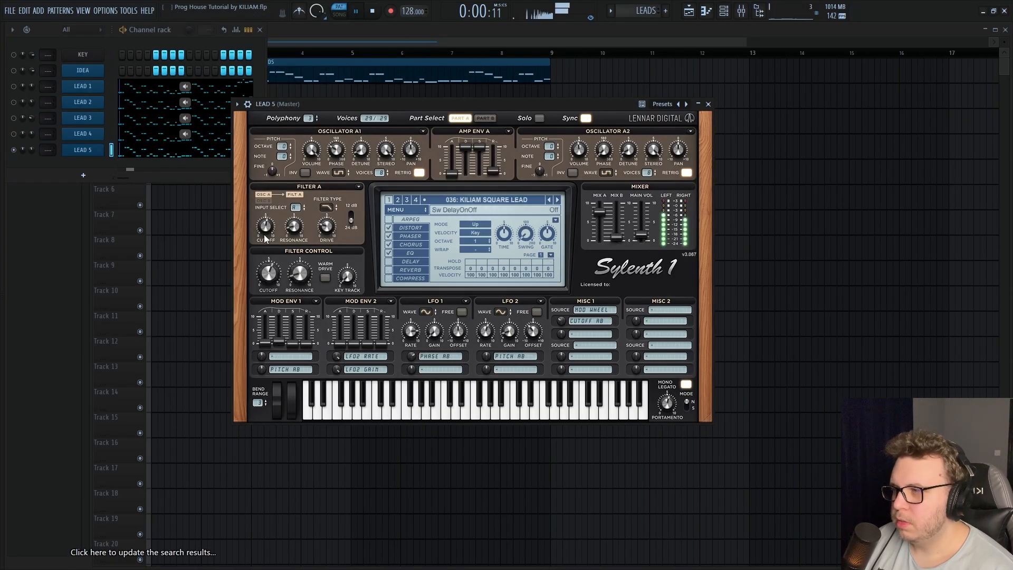
left_click(17, 145)
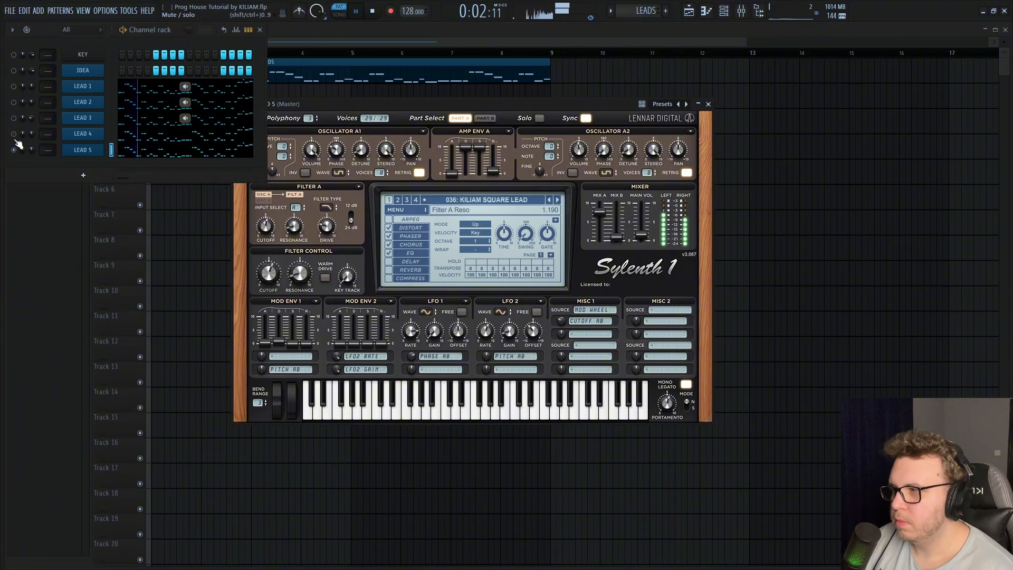
left_click(14, 117)
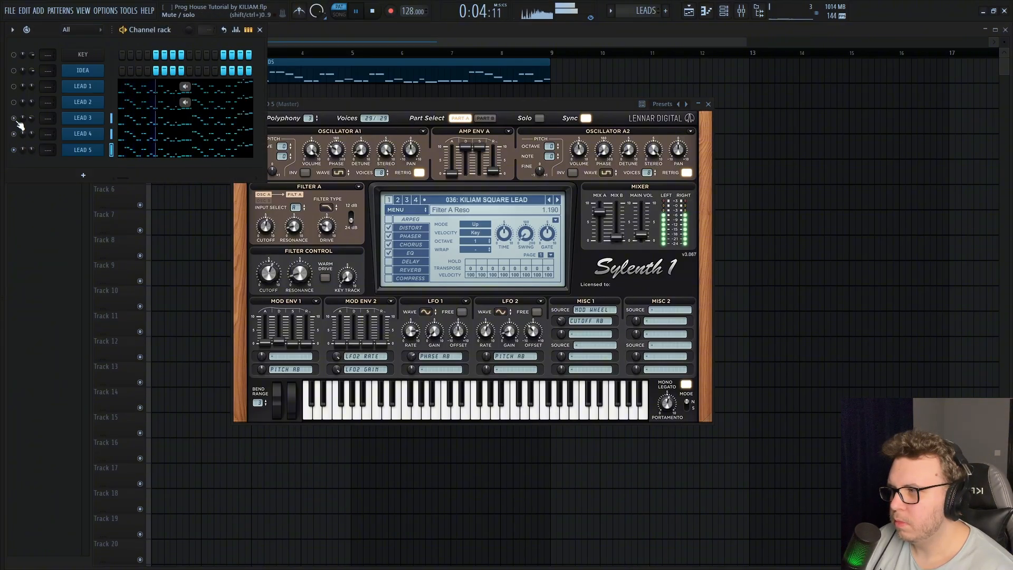
left_click(13, 102)
left_click(14, 86)
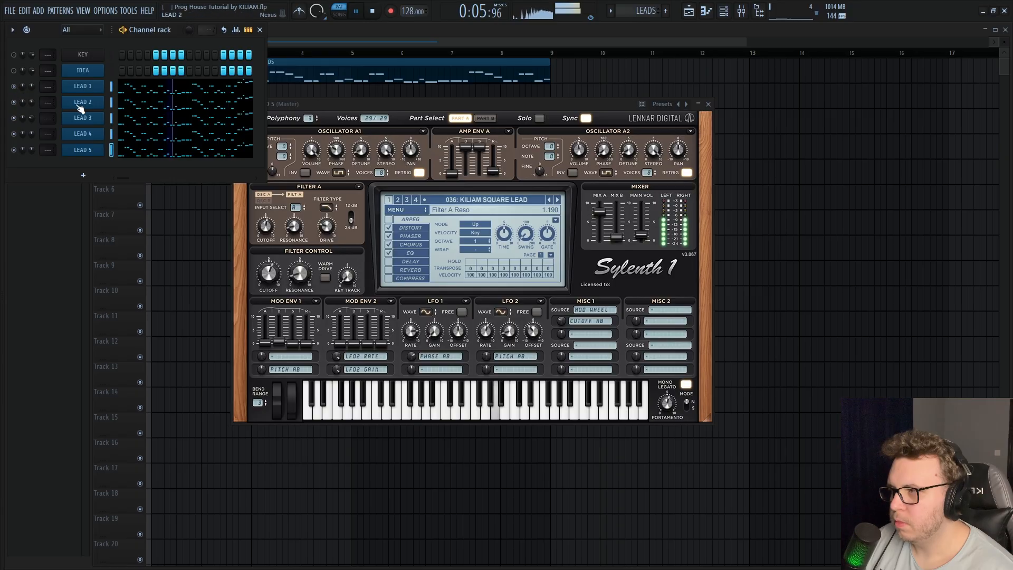
key("Escape")
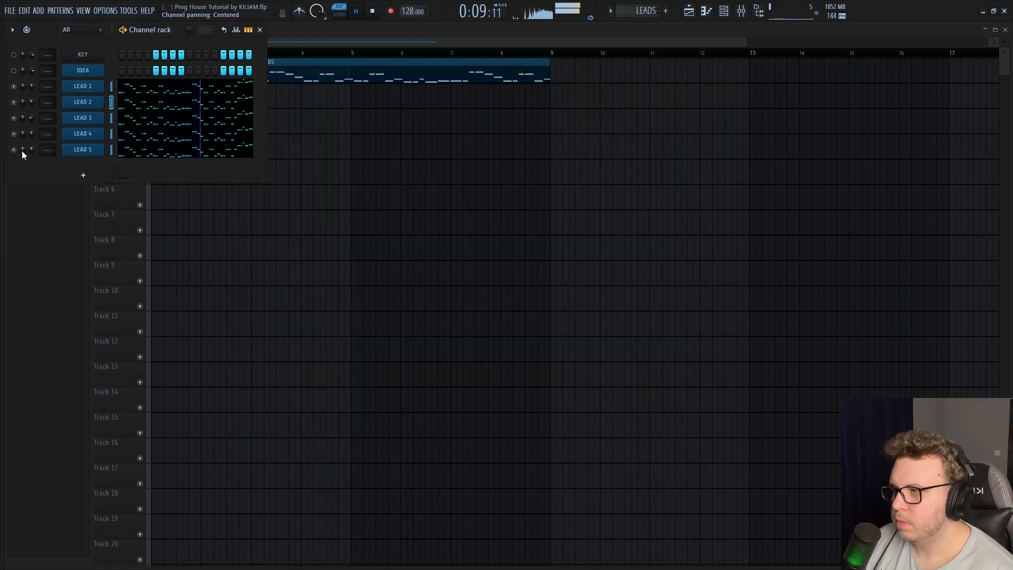
Listen to LEAD 5 on its own, then clone it and rename the clone LEAD 6
right_click(14, 150)
left_click(23, 154)
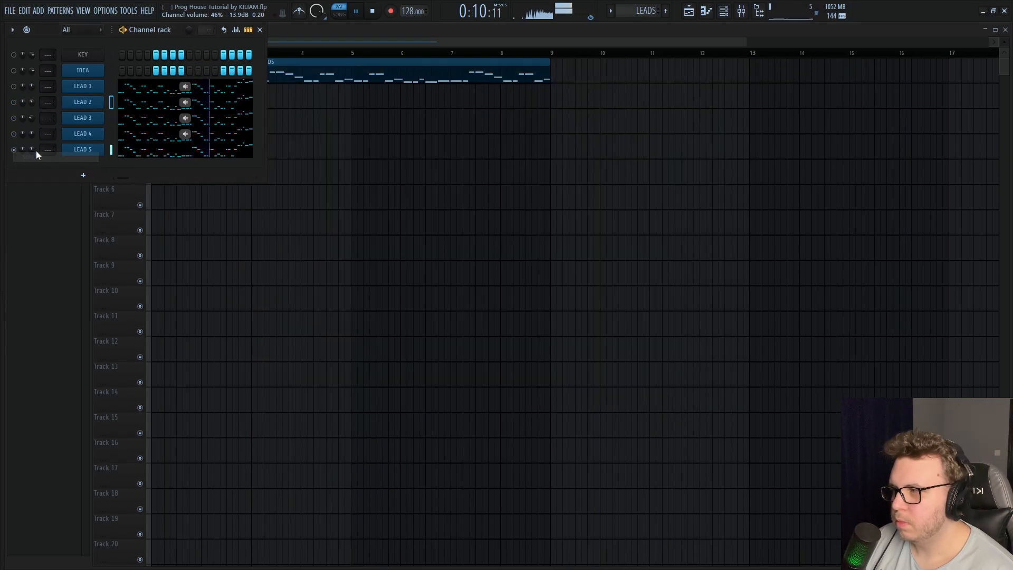
right_click(101, 146)
left_click(122, 271)
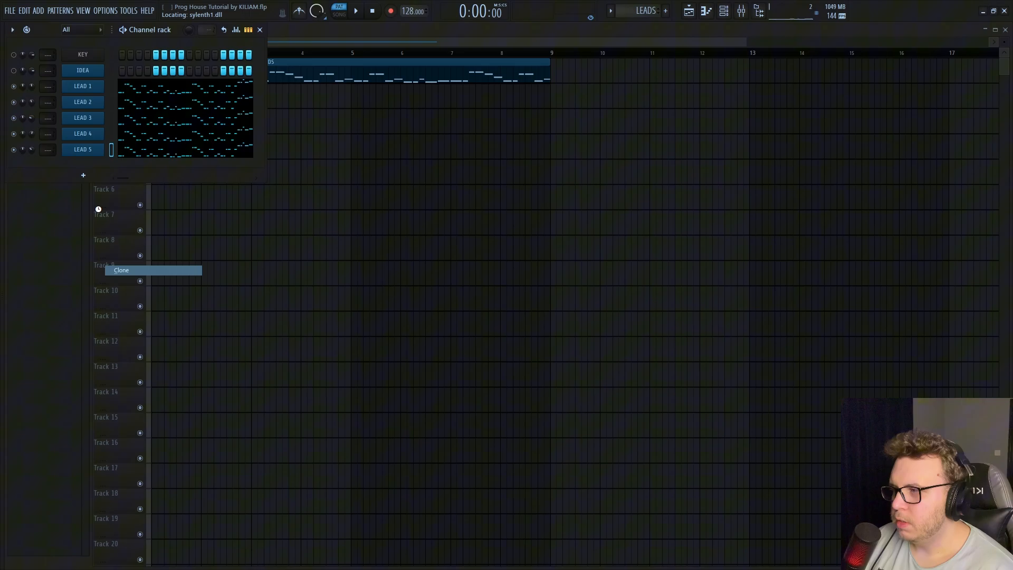
right_click(88, 166)
left_click(117, 188)
left_click_drag(66, 173, 48, 174)
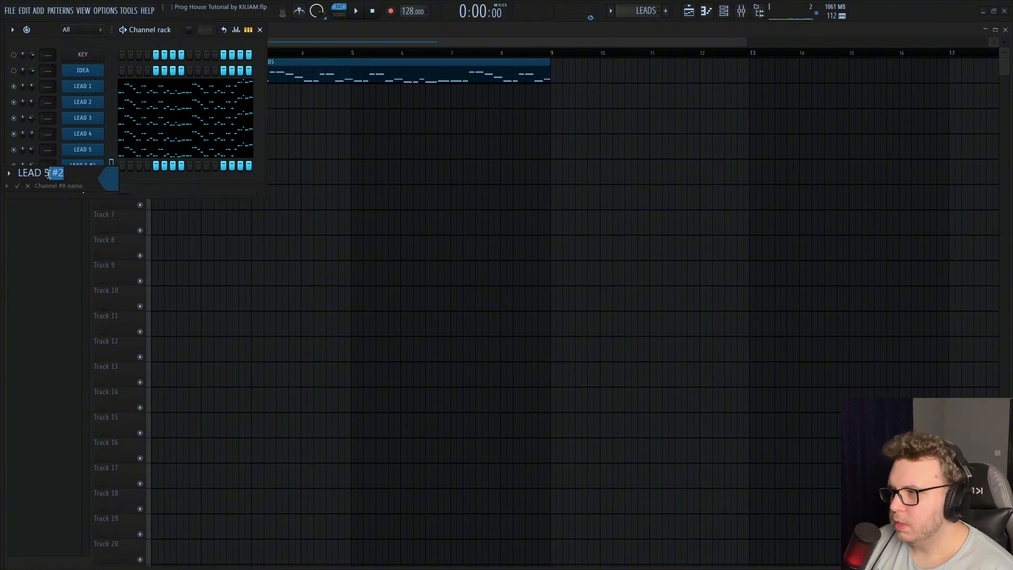
left_click(108, 179)
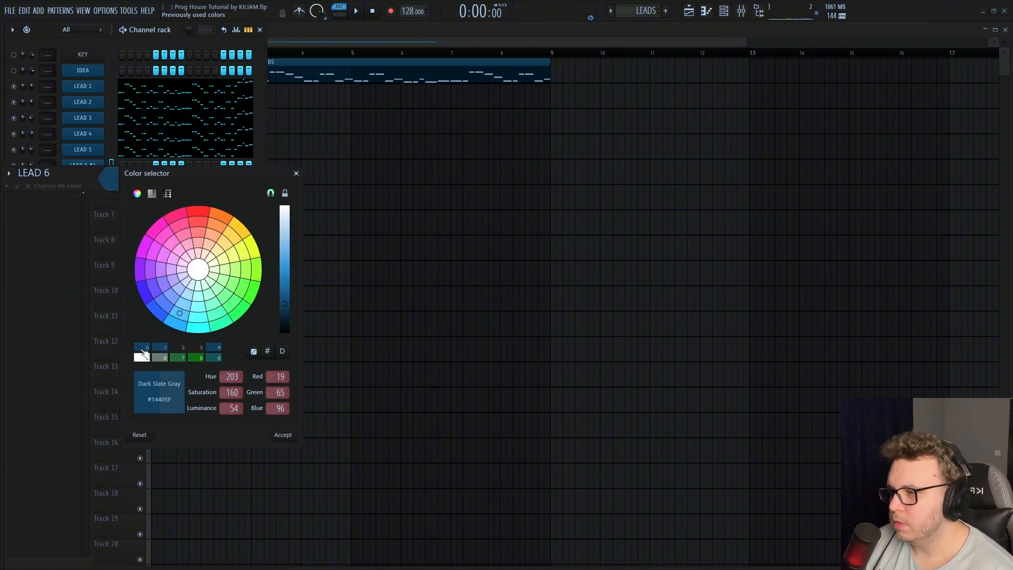
key("Return")
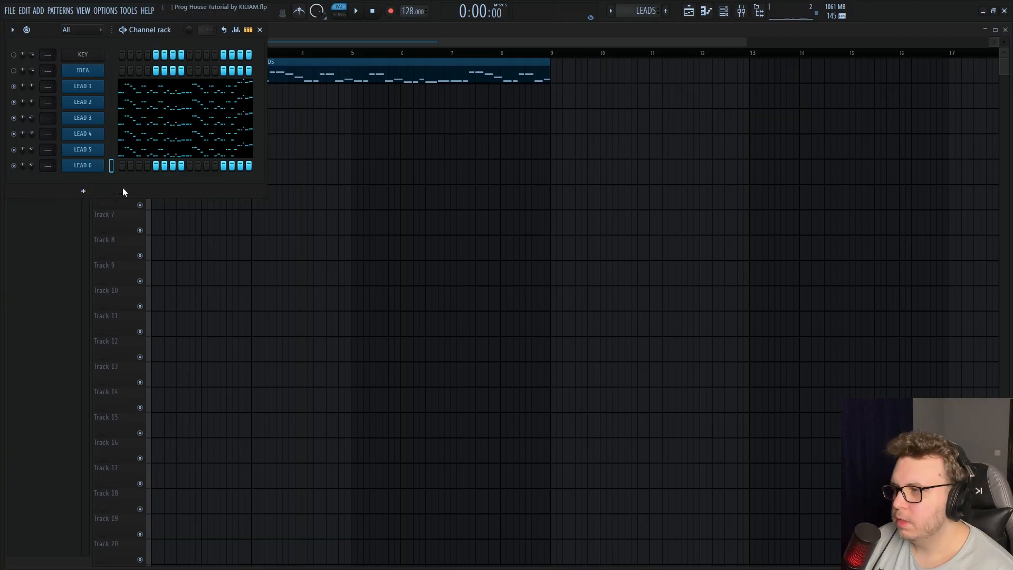
Give LEAD 6 the same notes as the other leads, solo it and load the "Ultrasonic LD - Matisse Sadko 1" preset in its Sylenth1
right_click(102, 161)
left_click(218, 185)
right_click(13, 167)
left_click(16, 172)
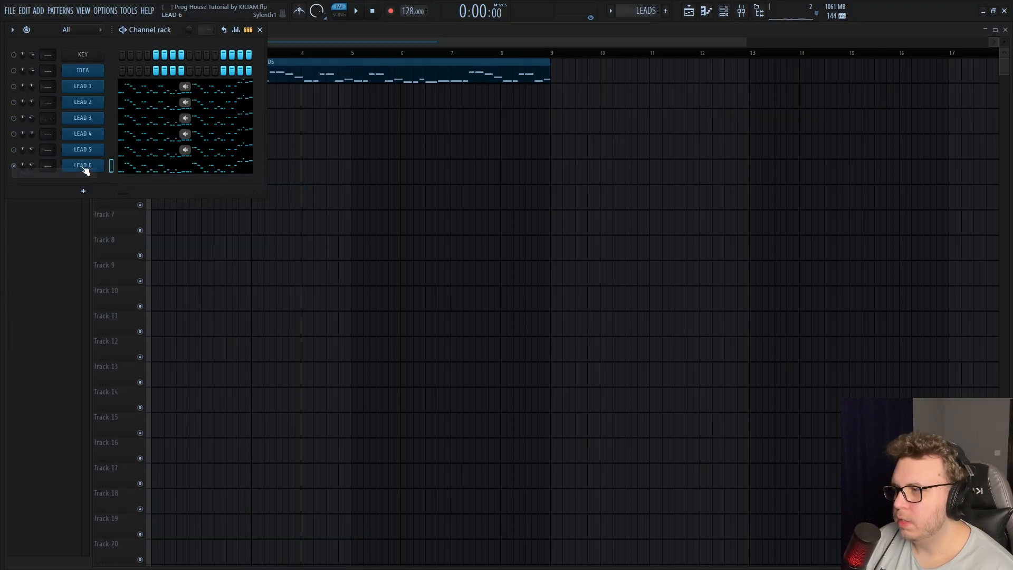
left_click(84, 167)
left_click(531, 213)
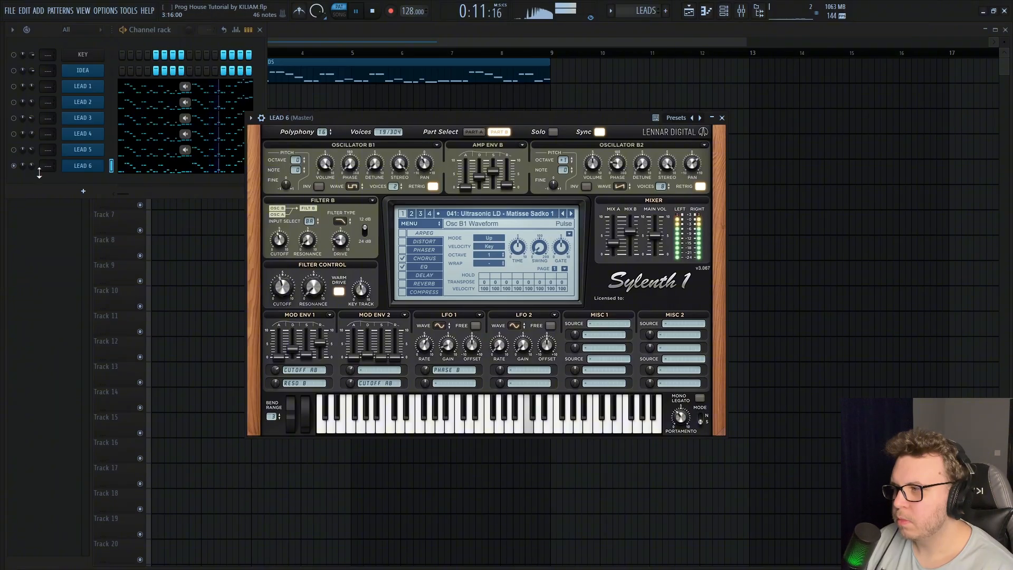
left_click_drag(32, 166, 32, 168)
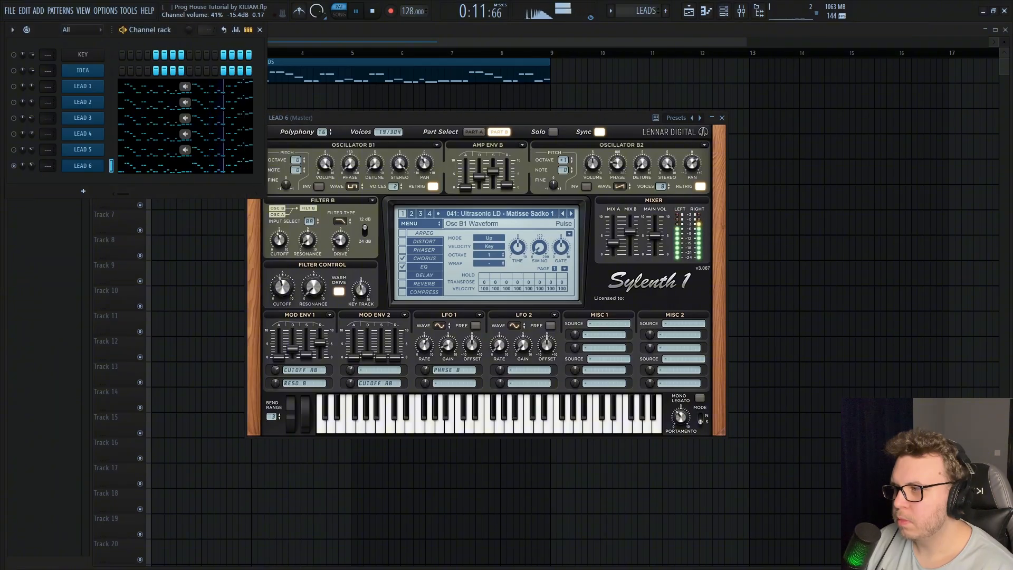
Unmute LEAD 1 through LEAD 5 and balance LEAD 6's channel volume against them during playback
left_click(14, 149)
left_click(14, 133)
left_click(14, 117)
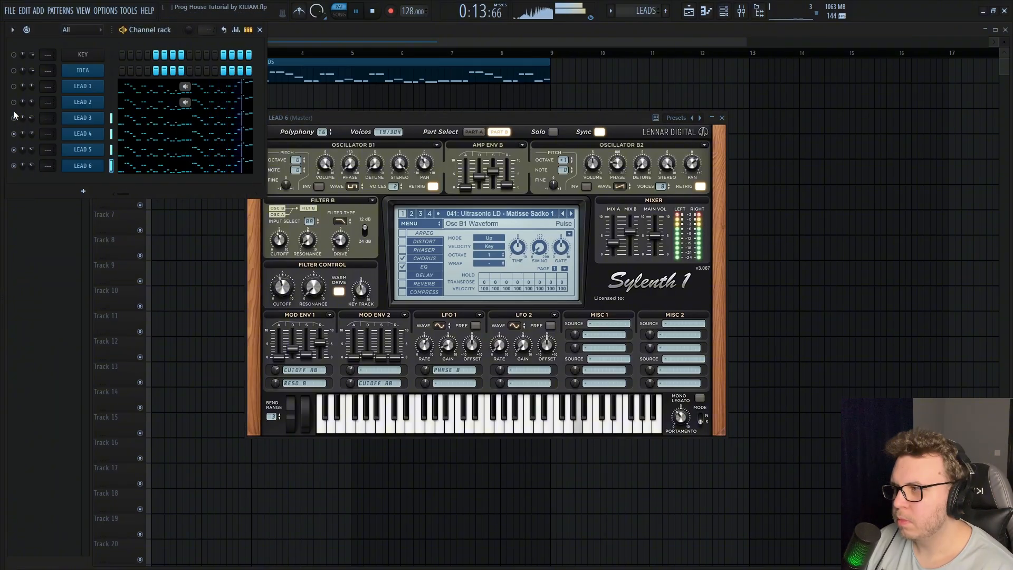
left_click(14, 102)
left_click(13, 86)
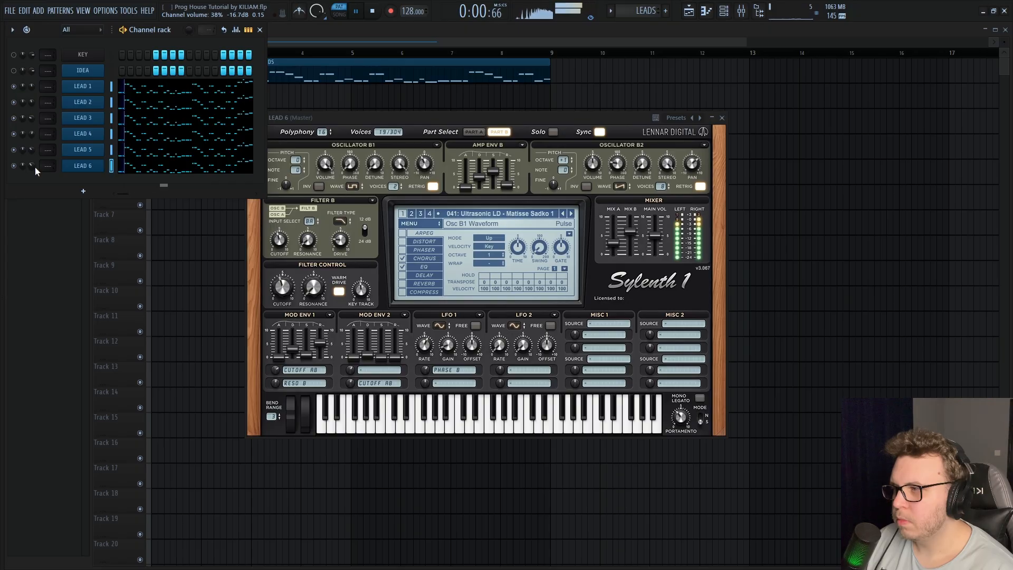
left_click(362, 119)
key("Escape")
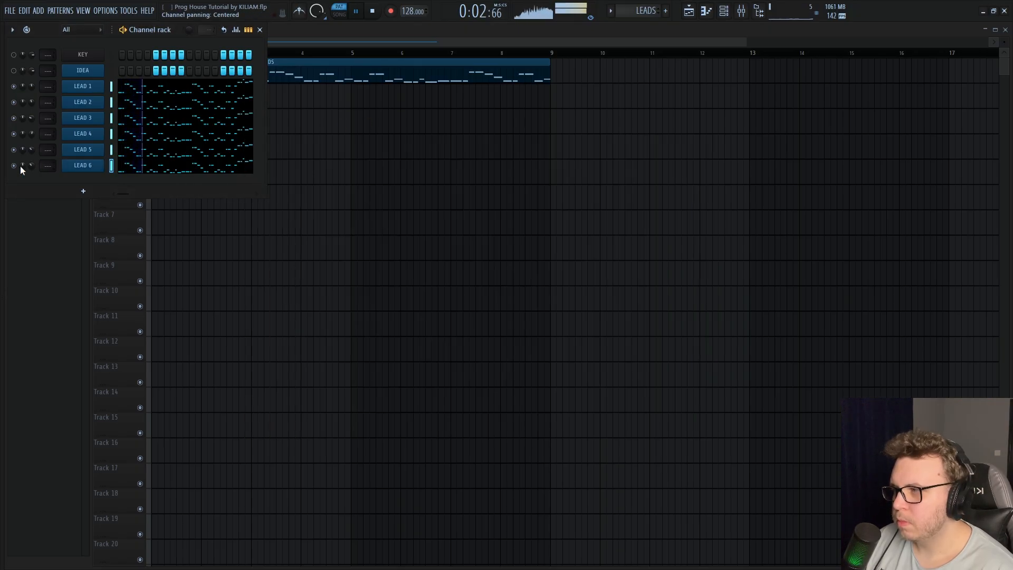
left_click_drag(31, 166, 32, 158)
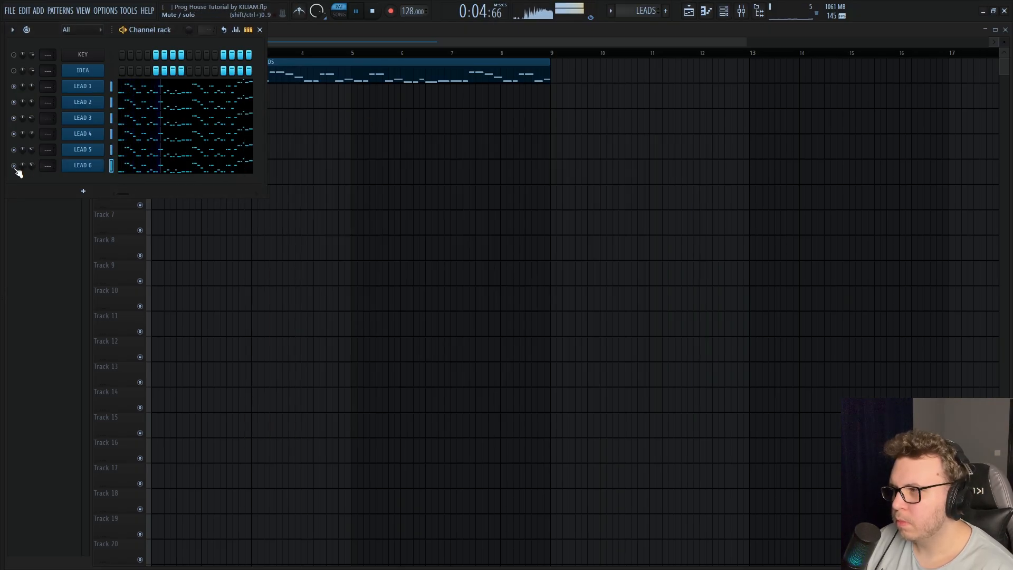
key("space")
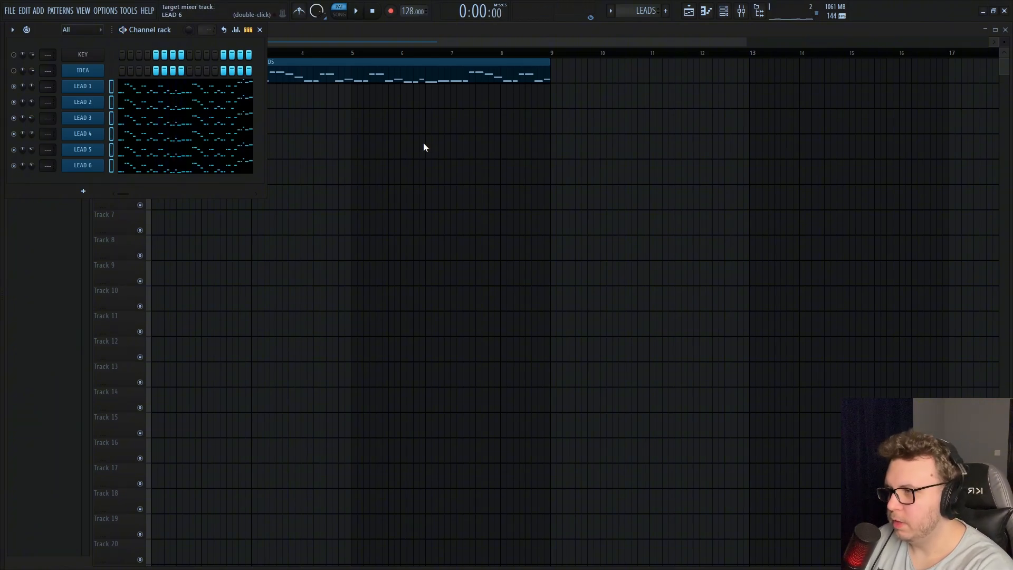
Show the mixer without the channel rack, rename Insert 7 as LEAD BUS and colour it blue like the lead tracks
key("F9")
left_click(259, 29)
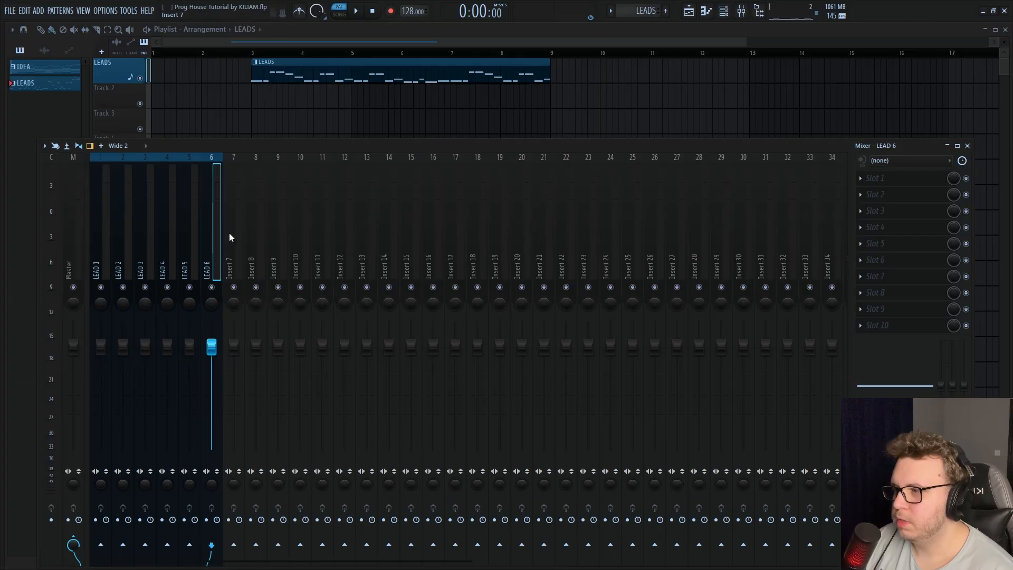
right_click(235, 235)
left_click(288, 164)
type("LEAD BUS")
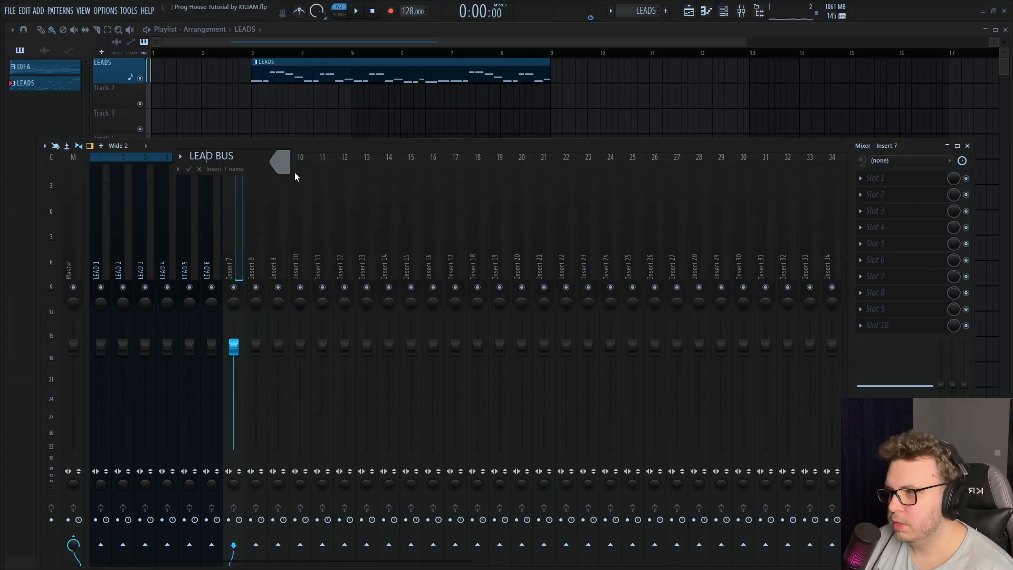
left_click(282, 163)
left_click(317, 333)
key("Return")
key("Return")
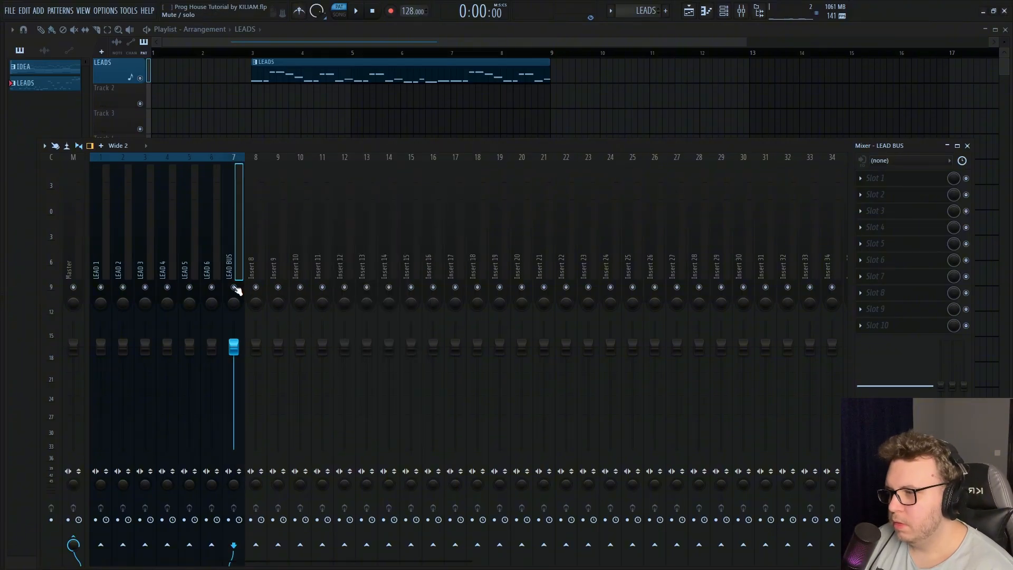
Add mixer separators around the LEAD BUS track and route LEAD 1 through LEAD 6 into it
right_click(236, 274)
right_click(258, 267)
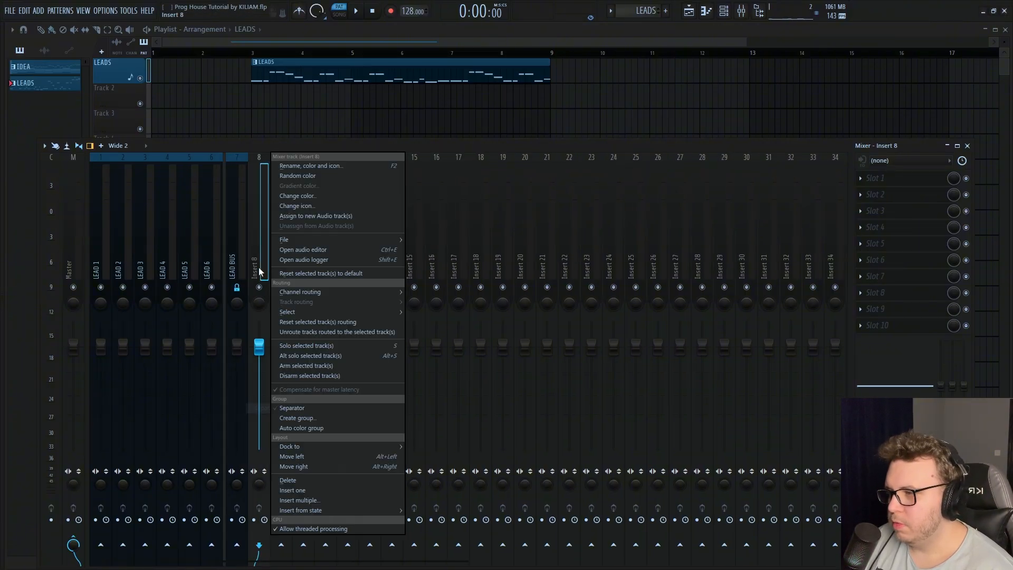
left_click(293, 408)
left_click_drag(108, 251, 214, 253)
left_click(238, 541, "ctrl")
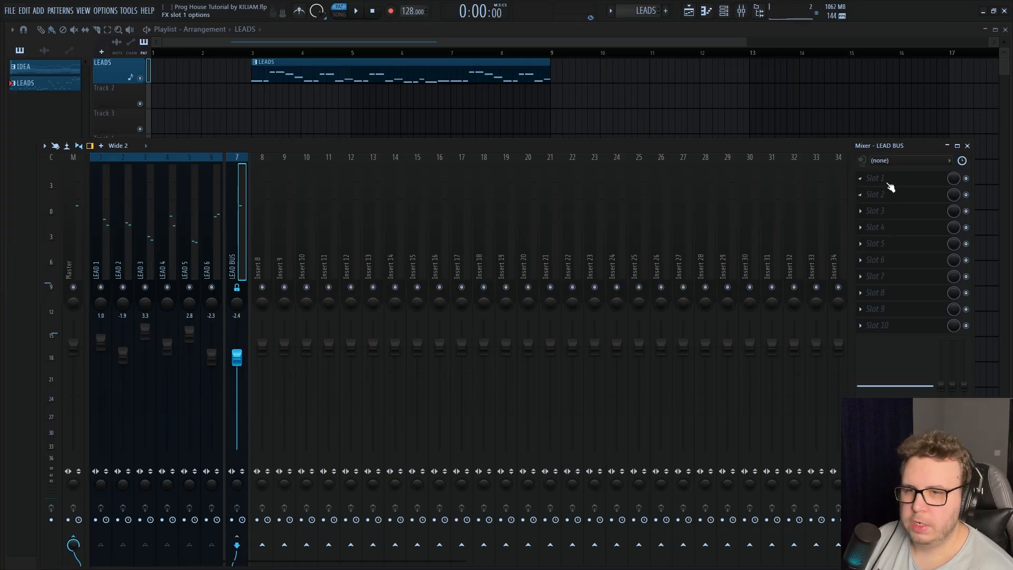
Add Pro-Q 3 to the first LEAD BUS slot with a low cut at about 200 Hz, 36 dB/oct and Q 1
left_click(891, 179)
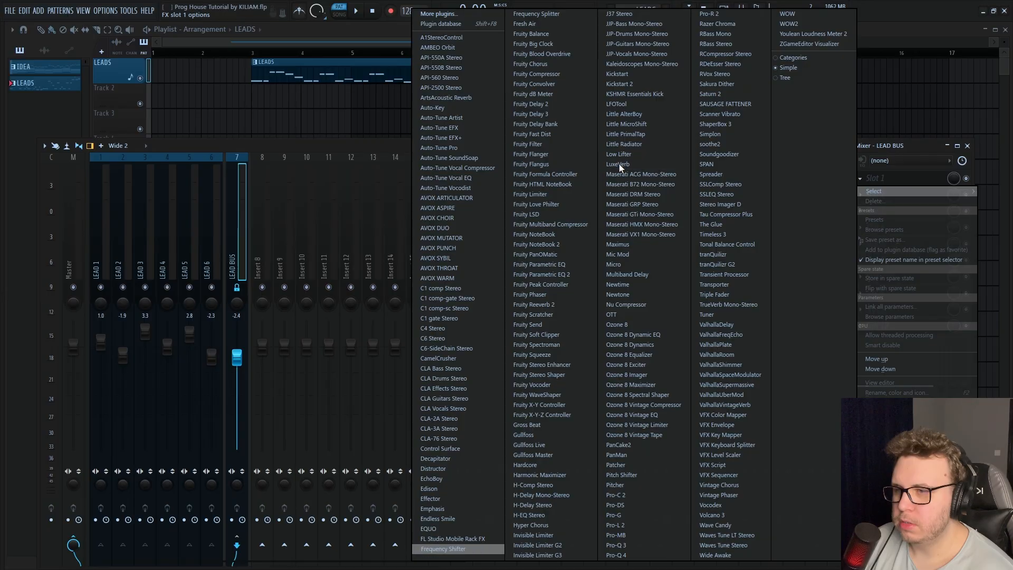
left_click(615, 545)
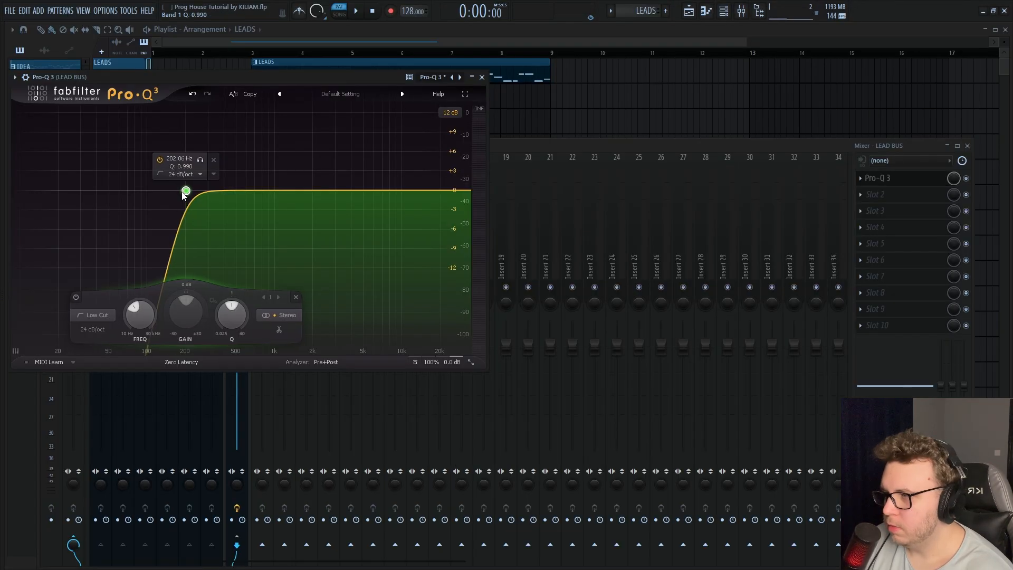
scroll(183, 194, "up", 1)
key("space")
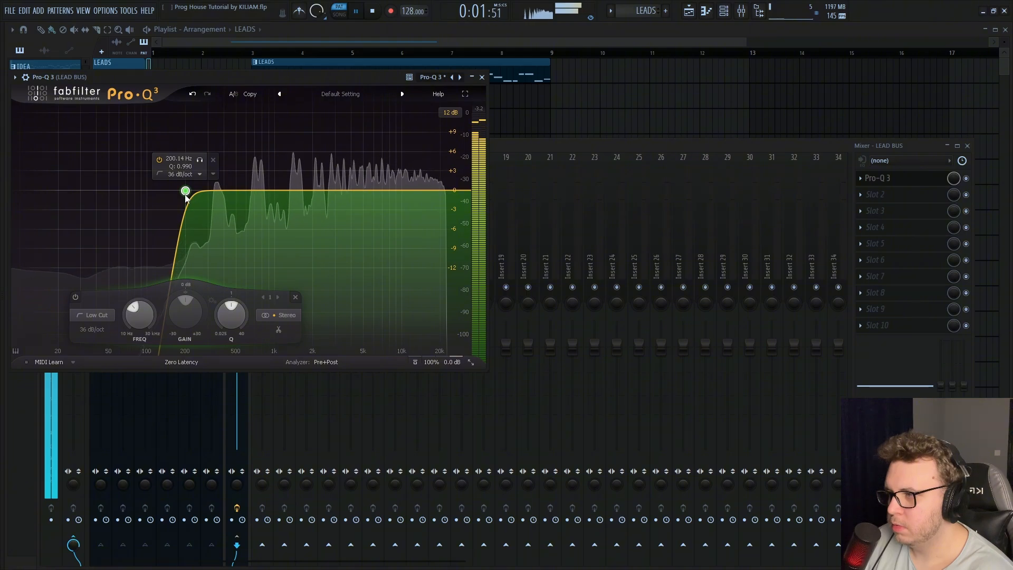
double_click(187, 167)
type("1")
key("Return")
key("space")
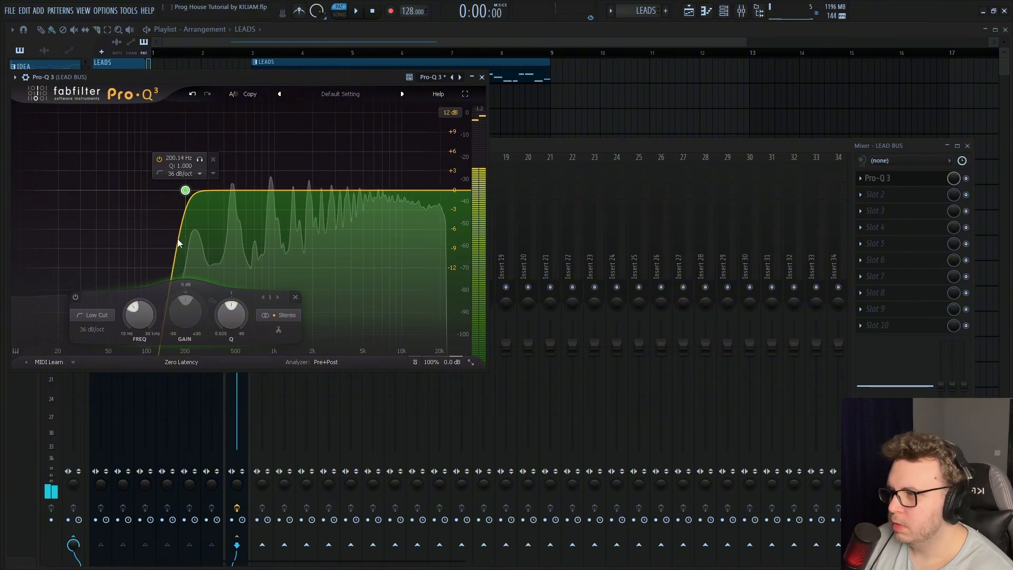
left_click(198, 161)
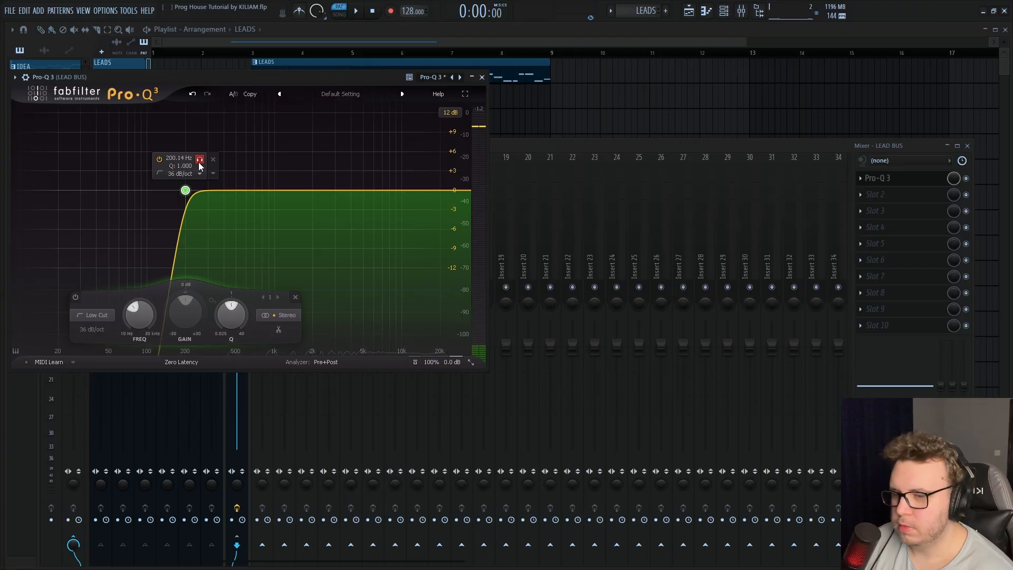
Add soothe2 to the second LEAD BUS slot, load its "Harsh synth" preset and listen to the processed leads
left_click(875, 194)
left_click(733, 144)
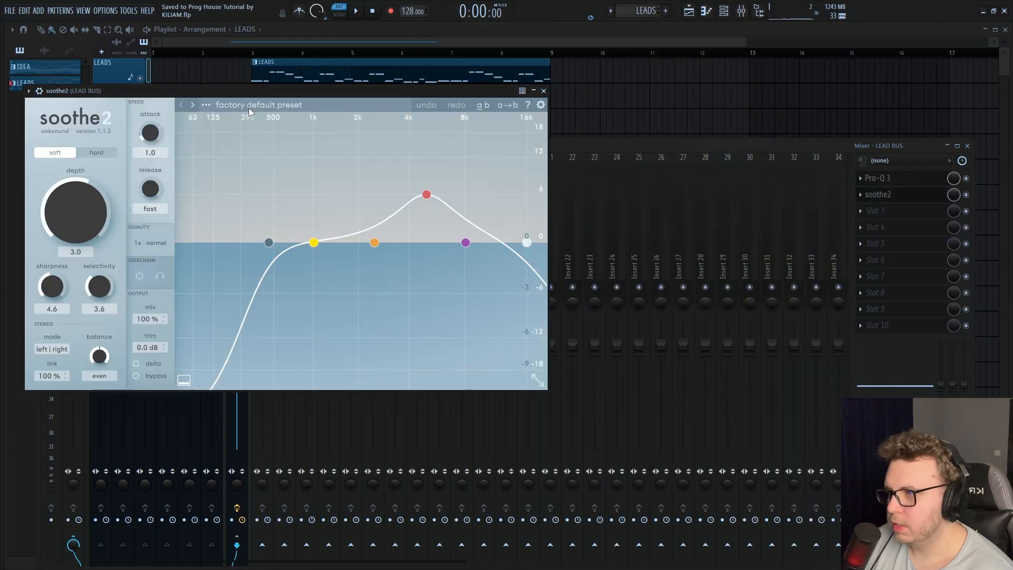
left_click(252, 106)
mouse_move(211, 376)
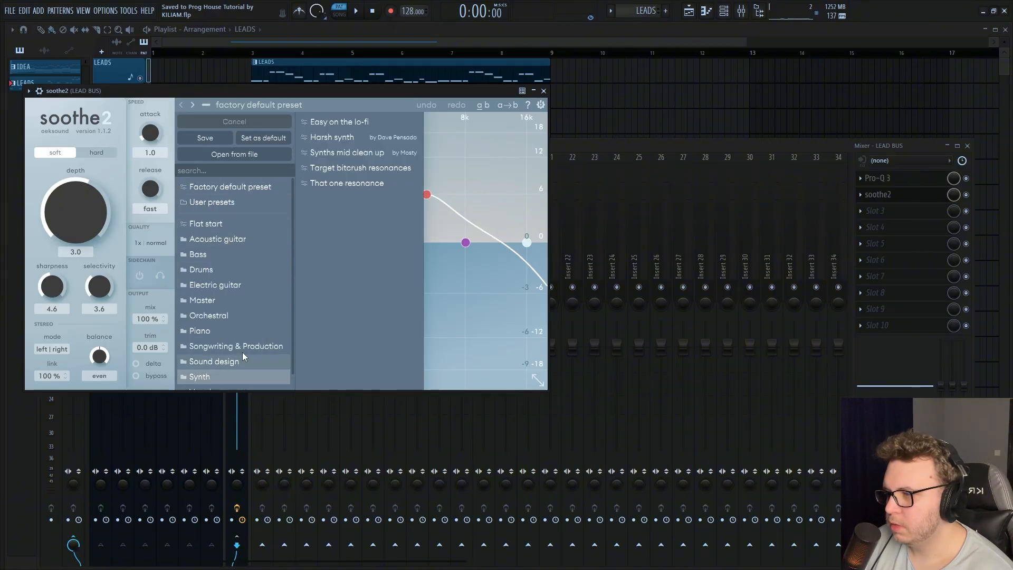
left_click(349, 137)
left_click(477, 135)
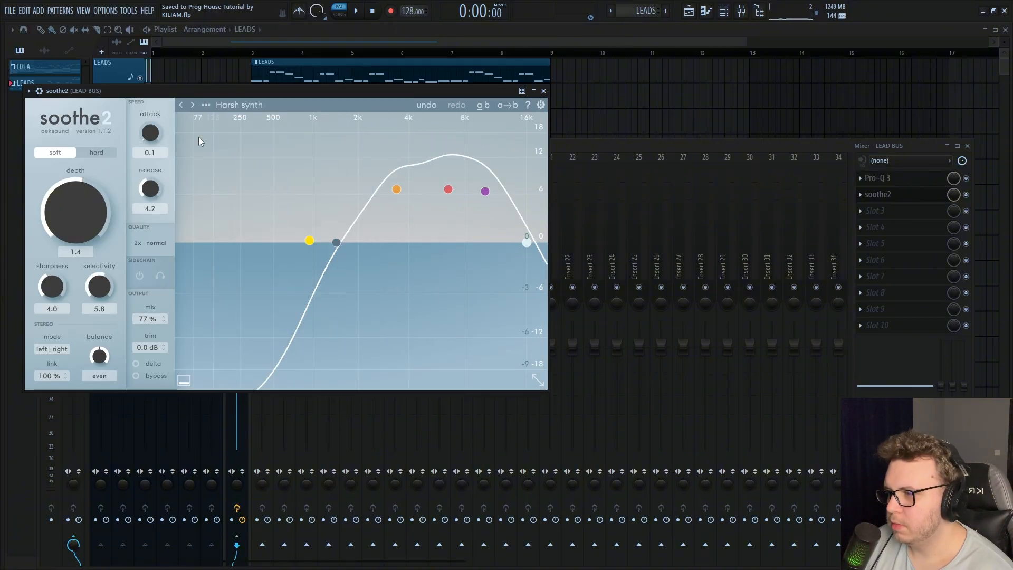
left_click_drag(147, 319, 205, 156)
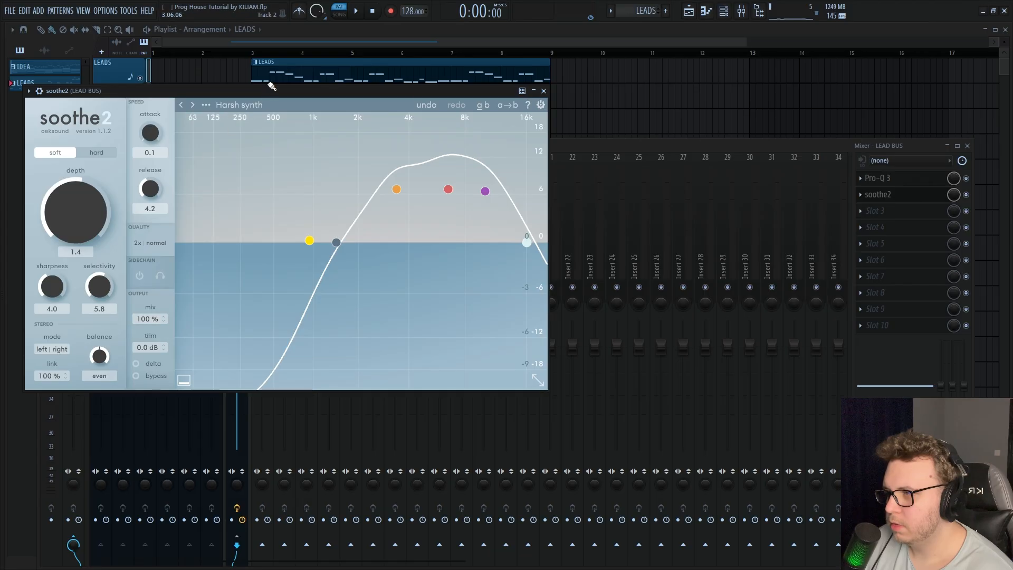
key("space")
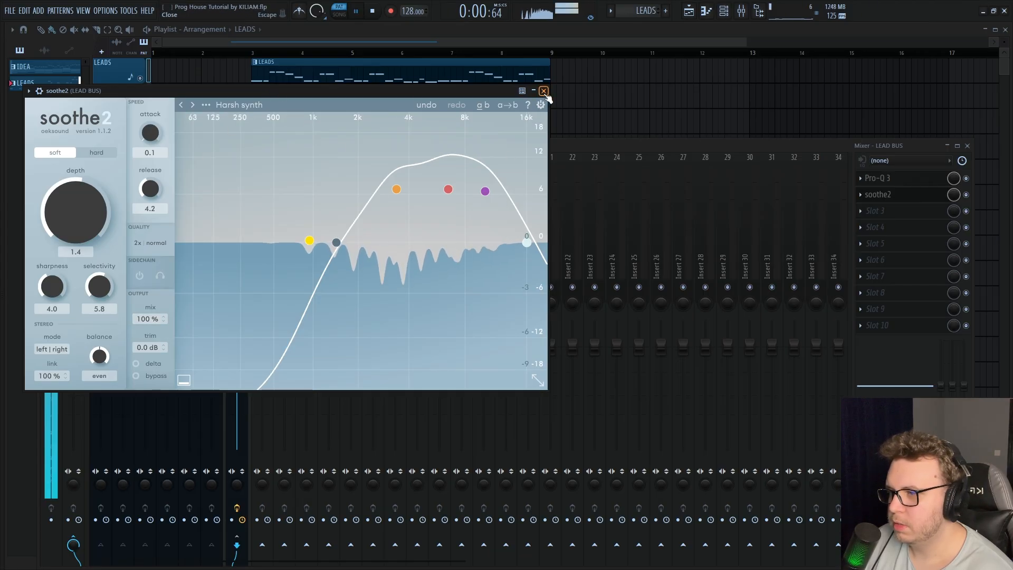
left_click(544, 90)
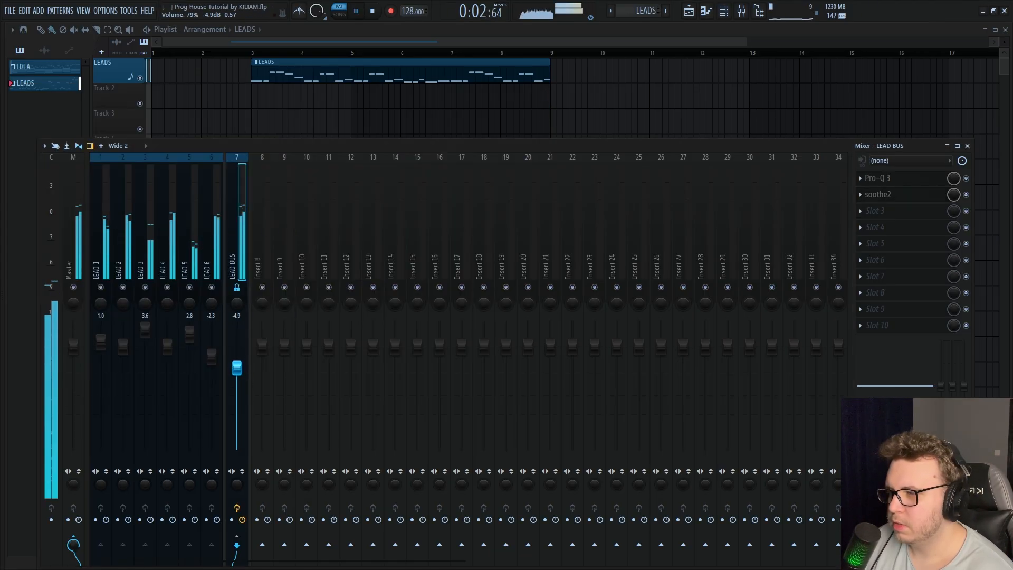
key("space")
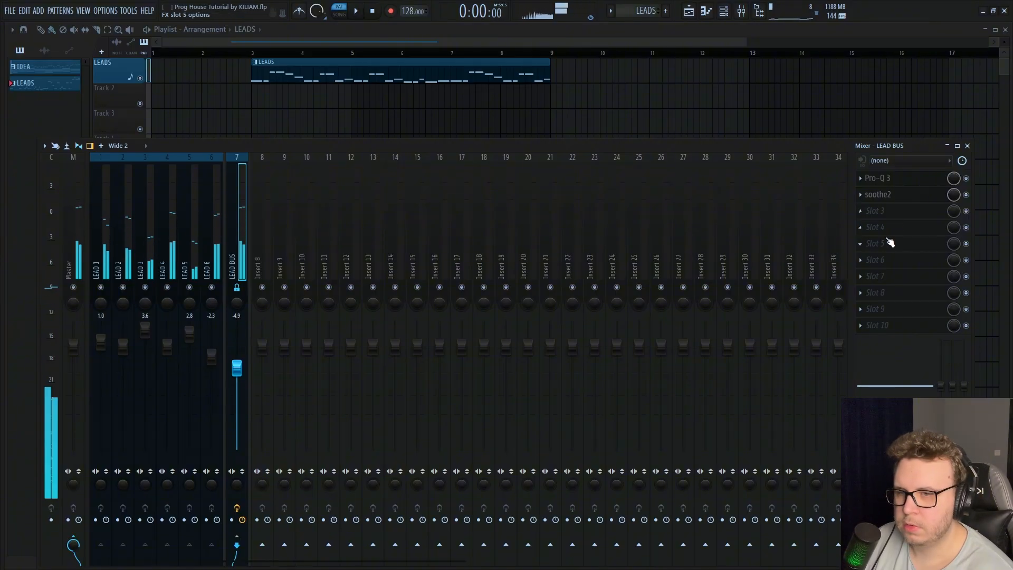
Add the SPAN analyzer to the ninth effect slot of the Master track
left_click(890, 234)
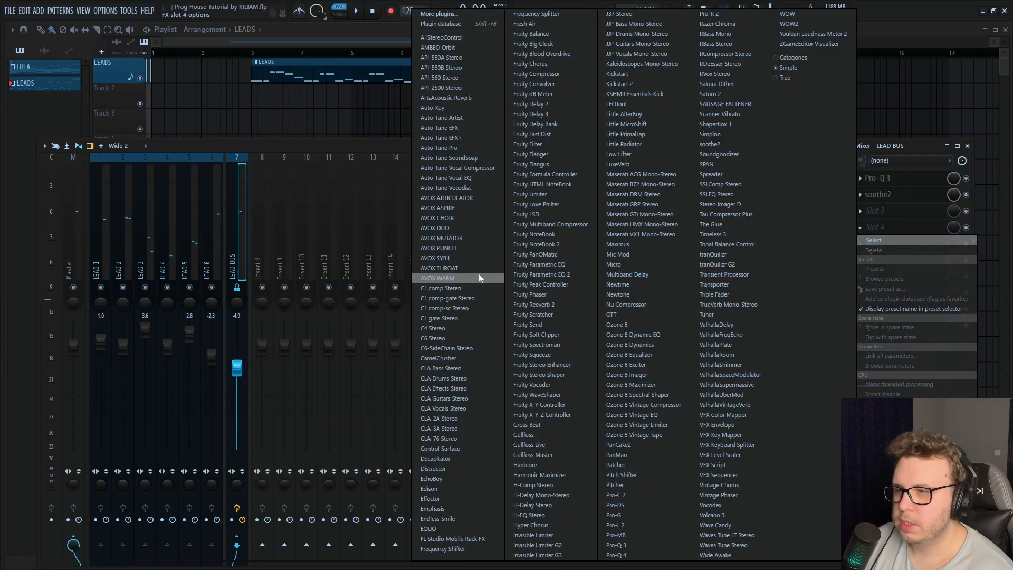
left_click(78, 259)
left_click(77, 258)
left_click(876, 309)
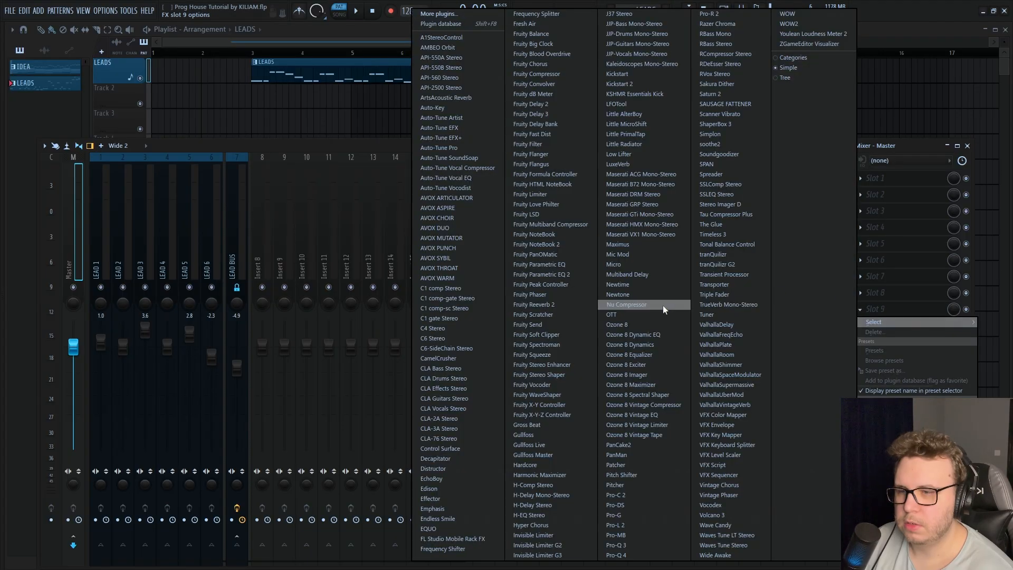
left_click(706, 164)
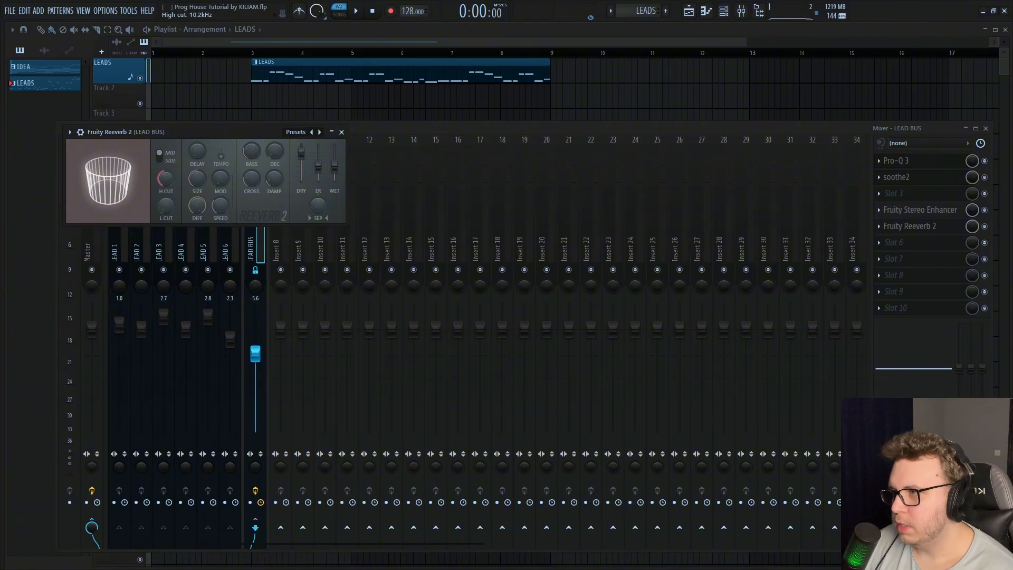
Raise the low cut and wet level of Fruity Reeverb 2 on LEAD BUS and set its decay time to about 4.5 seconds
key("space")
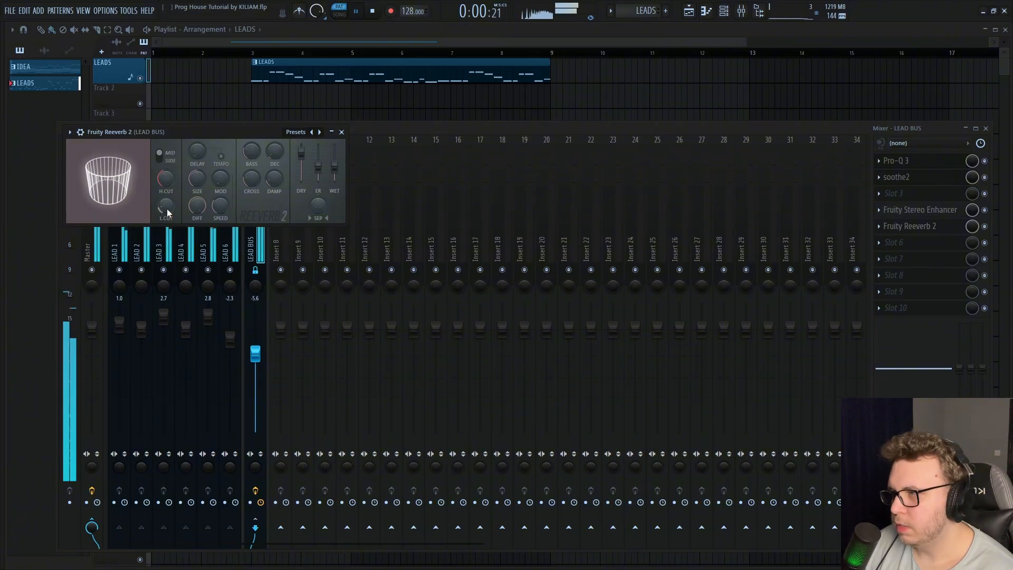
scroll(167, 208, "up", 8)
key("space")
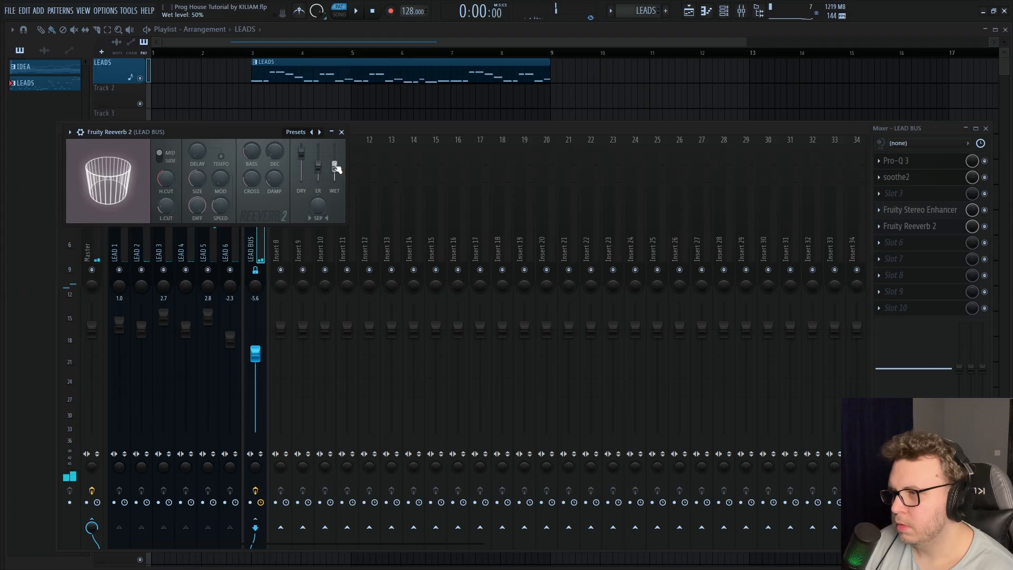
right_click(336, 166)
left_click(348, 171)
left_click_drag(277, 153, 277, 140)
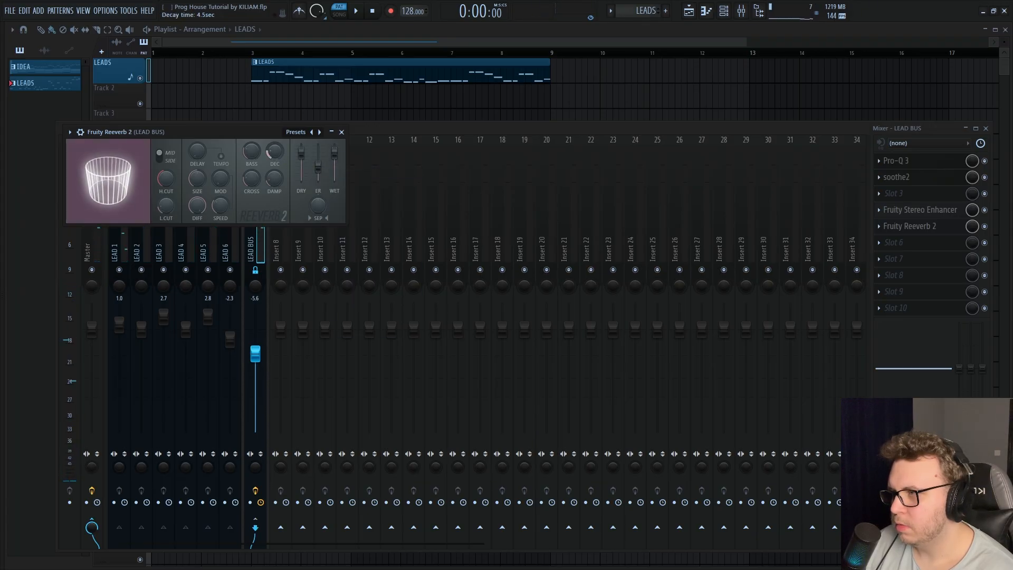
Play the leads repeatedly and set the low cut of Fruity Reeverb 2 on LEAD BUS to about 625 Hz
key("space")
key("space")
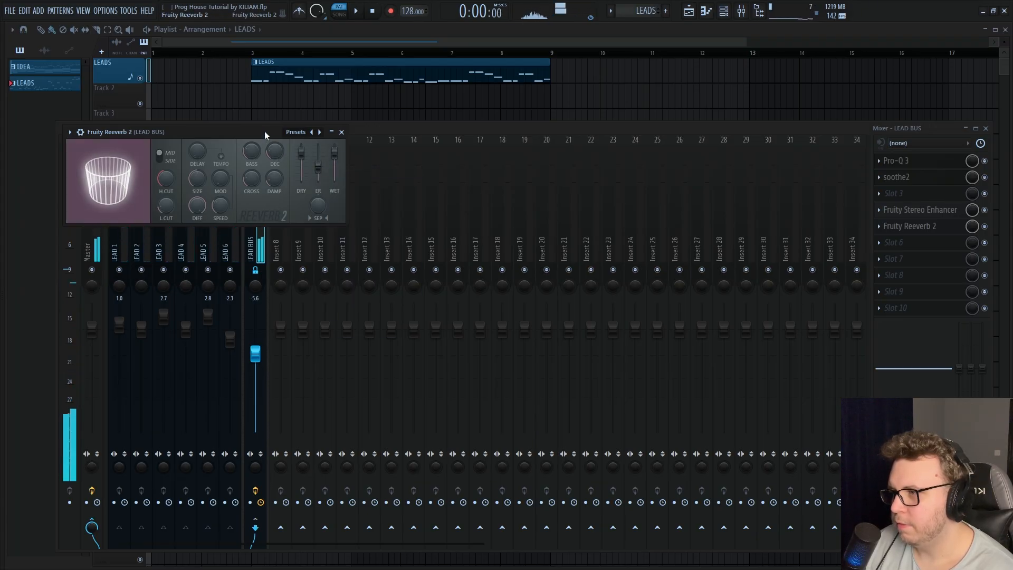
key("space")
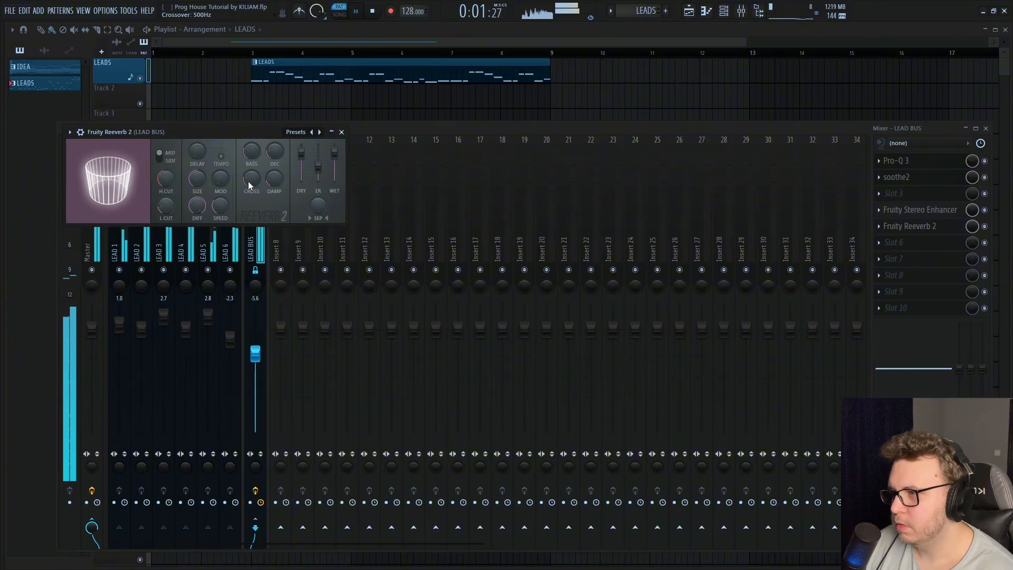
left_click_drag(167, 208, 168, 207)
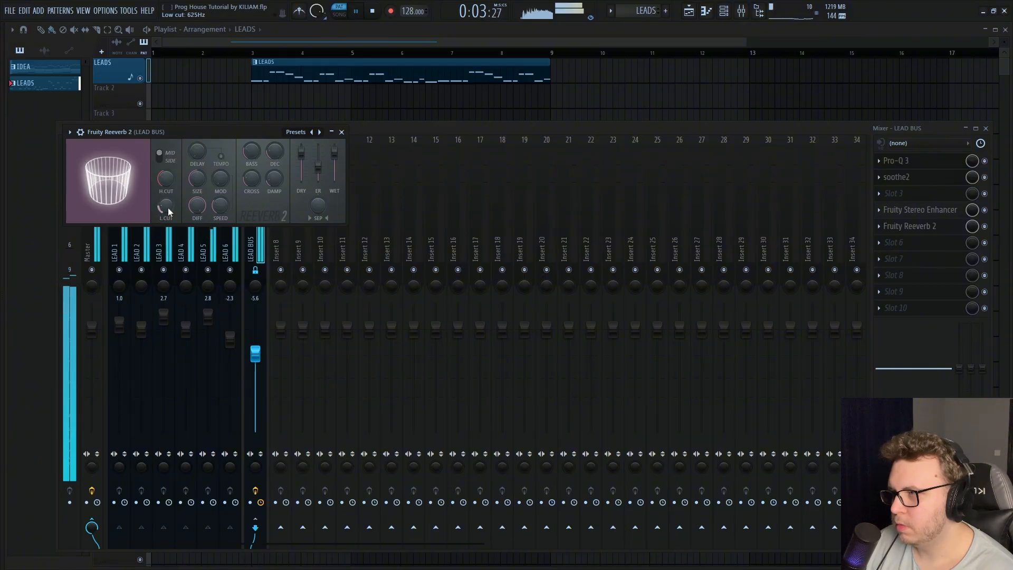
key("space")
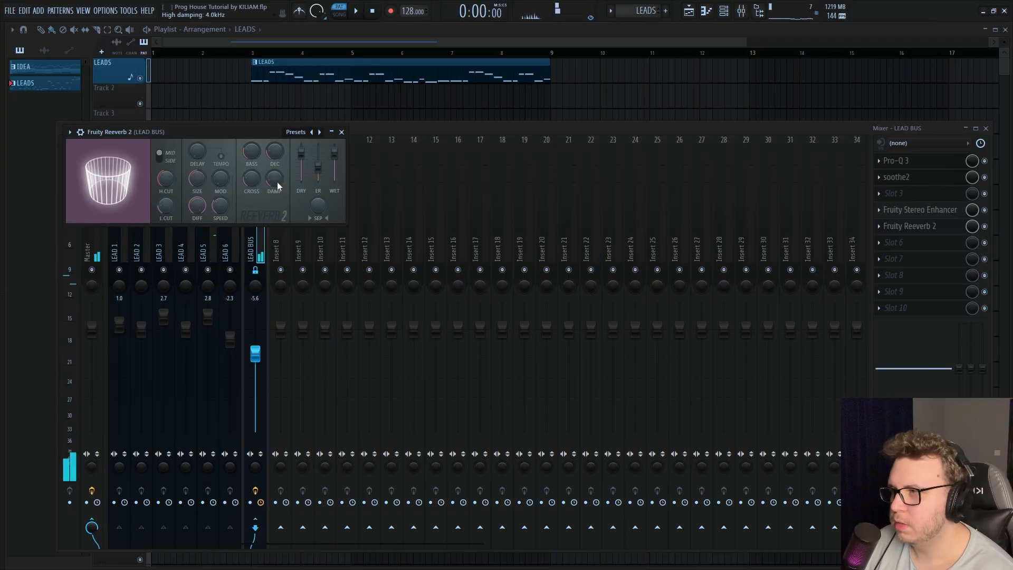
key("space")
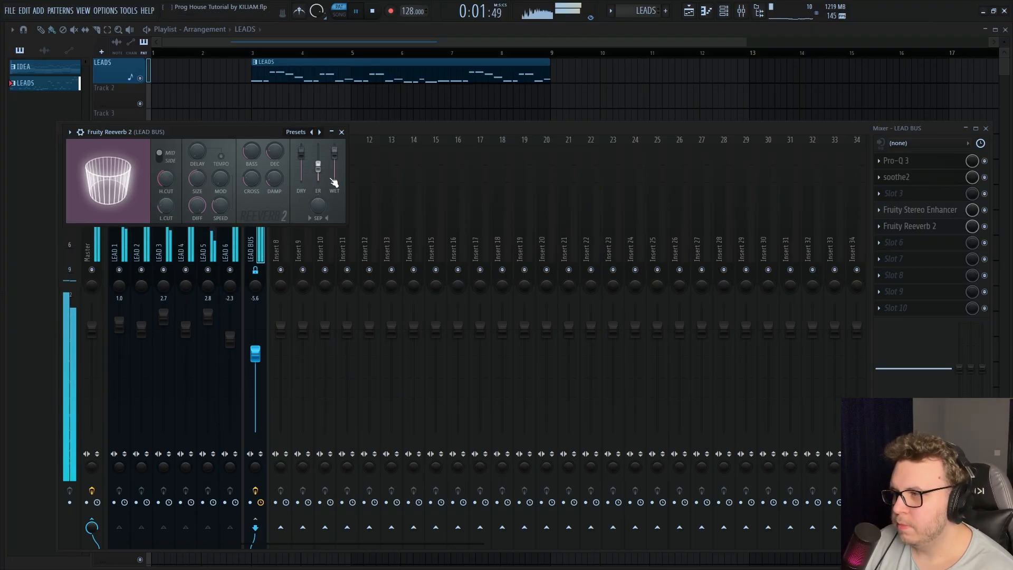
key("space")
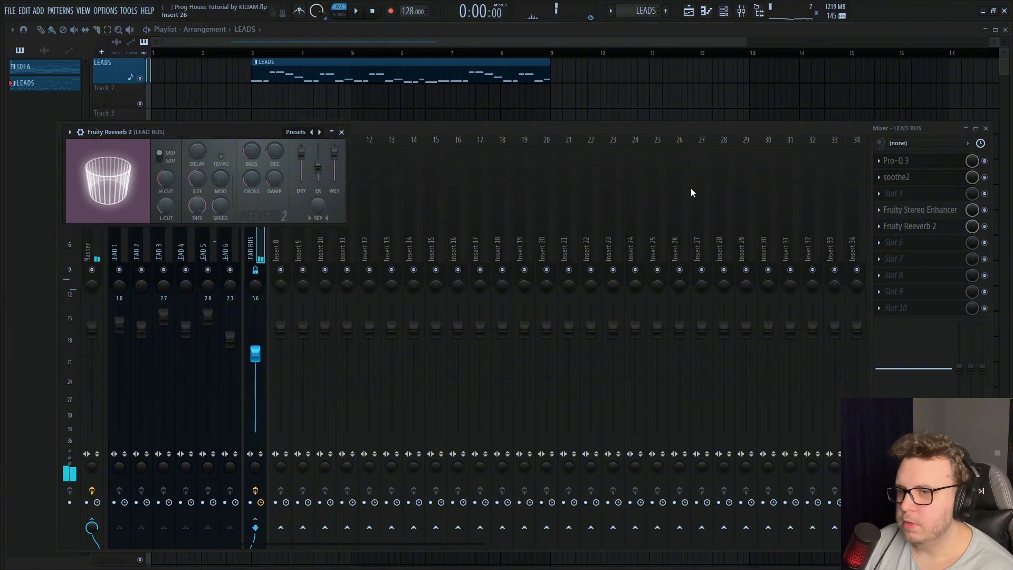
Add Fruity Peak Controller to the sixth effect slot of LEAD BUS
left_click(897, 243)
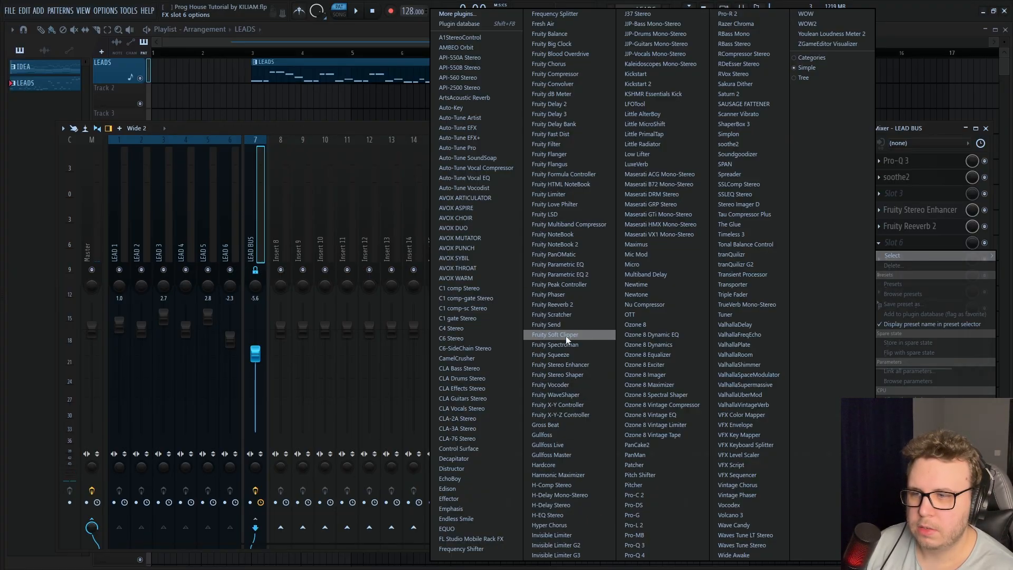
left_click(583, 285)
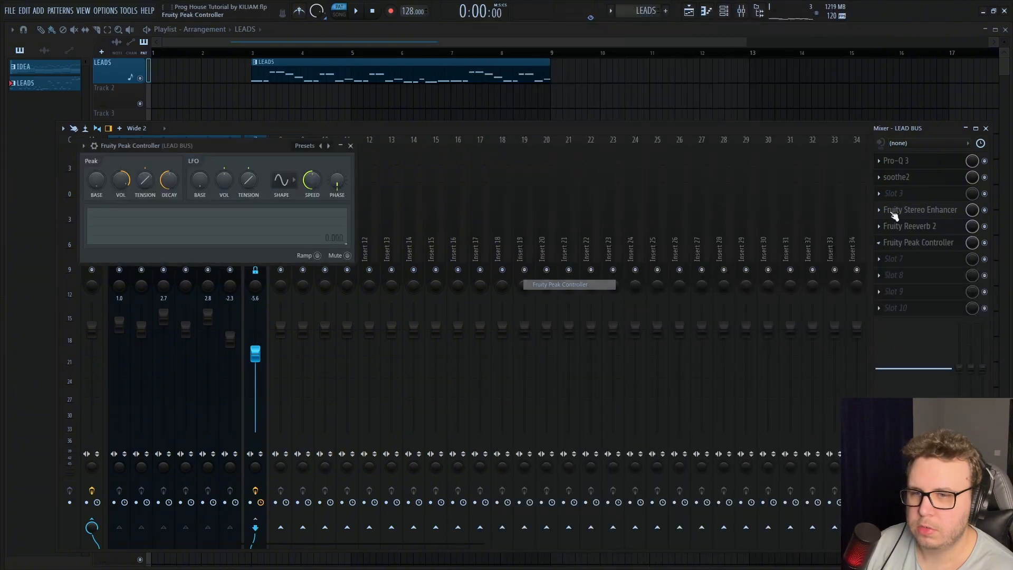
left_click(84, 146)
left_click(947, 310)
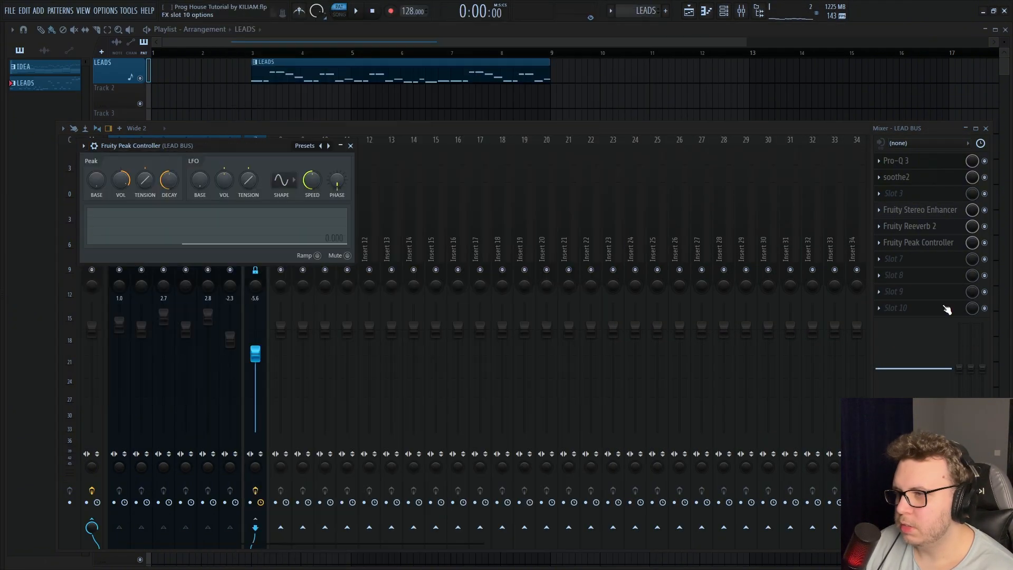
Link Fruity Reeverb 2's wet level to the internal controller "Fruity Peak Controller - Peak" with the 1-Input mapping formula
right_click(974, 227)
left_click(920, 226)
left_click(920, 226)
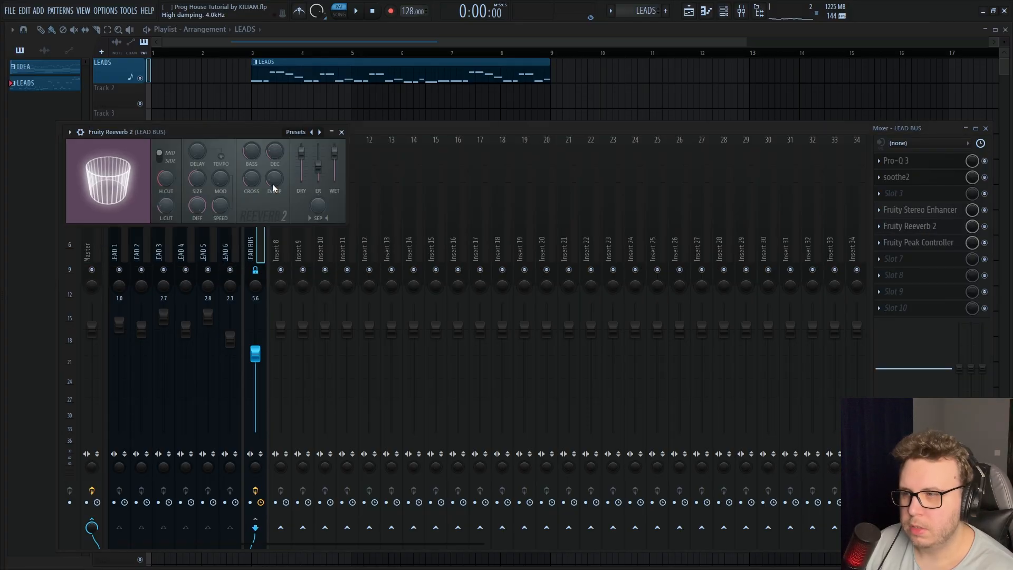
left_click(580, 346)
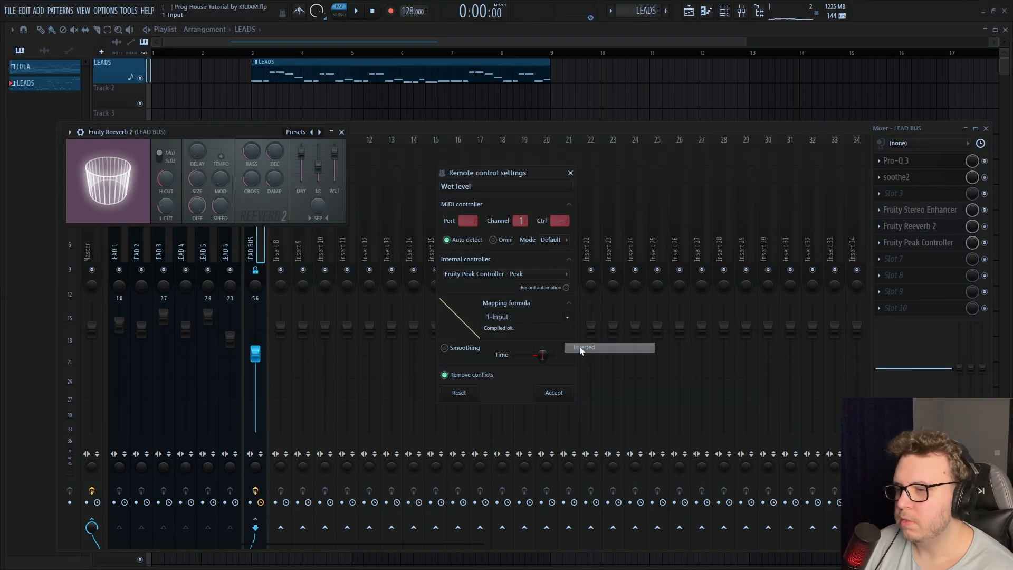
left_click(554, 393)
Raise Fruity Peak Controller's peak base, set its peak amount to about 70% and adjust the decay while the leads play
key("space")
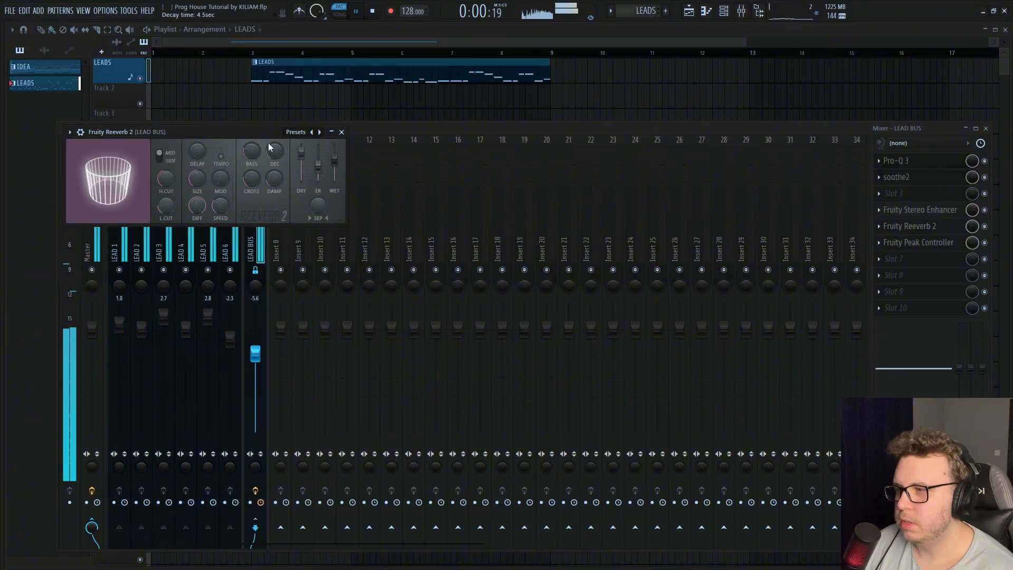
left_click(933, 242)
left_click(985, 129)
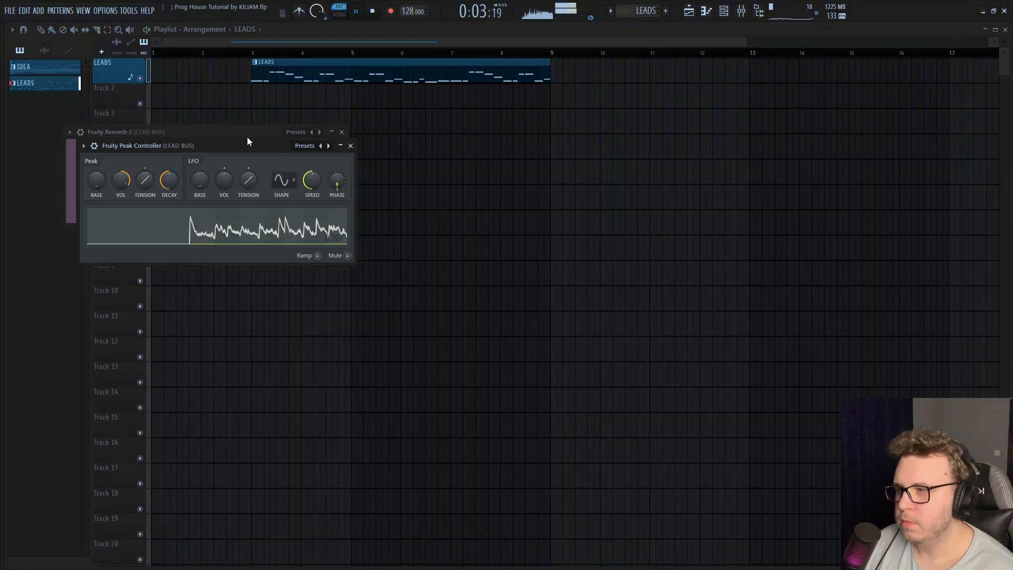
left_click_drag(204, 147, 671, 157)
left_click_drag(564, 190, 591, 196)
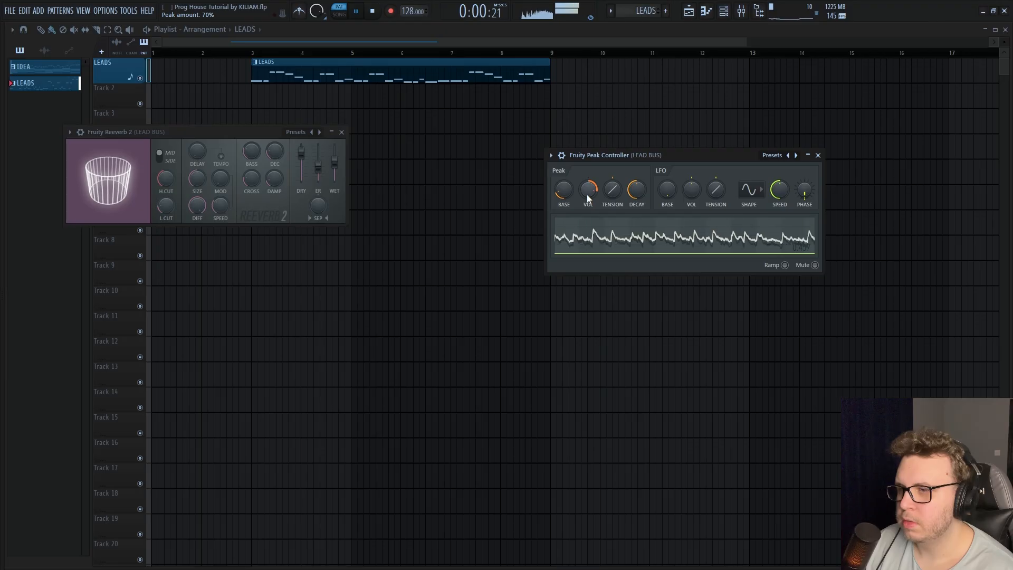
left_click_drag(640, 194, 640, 199)
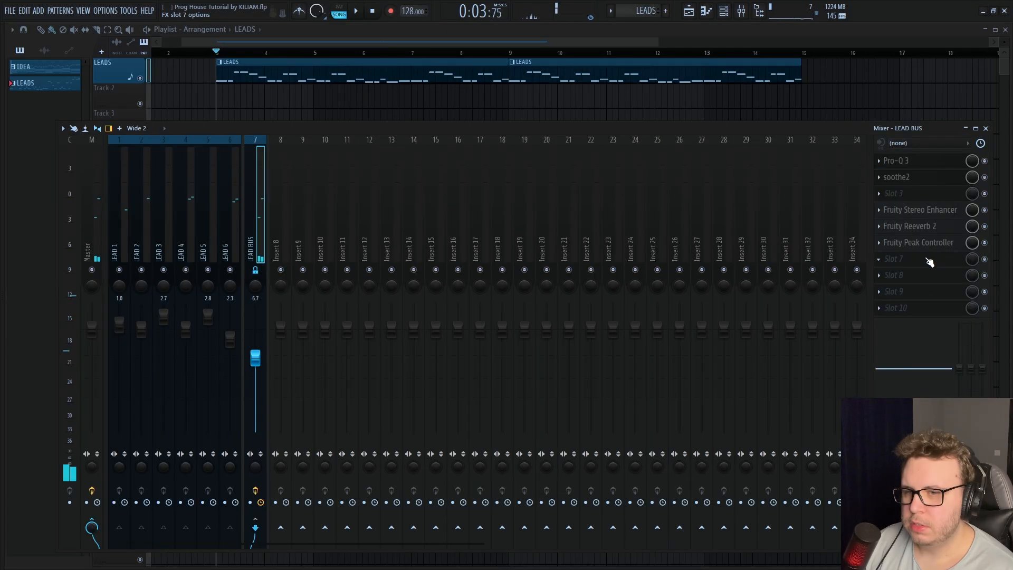
Add Harmonic Maximizer to the ninth effect slot of LEAD BUS
left_click(913, 294)
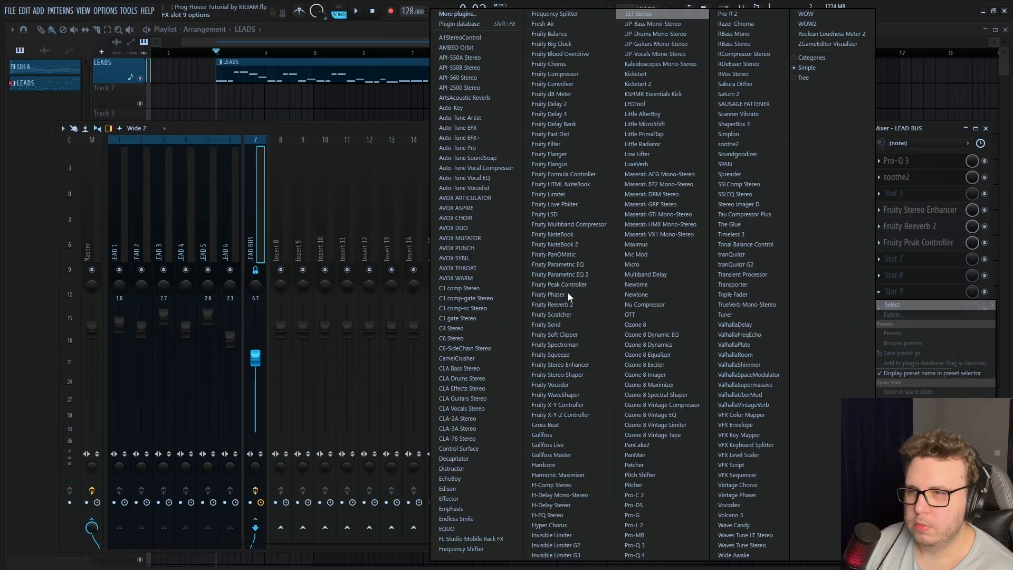
left_click(575, 475)
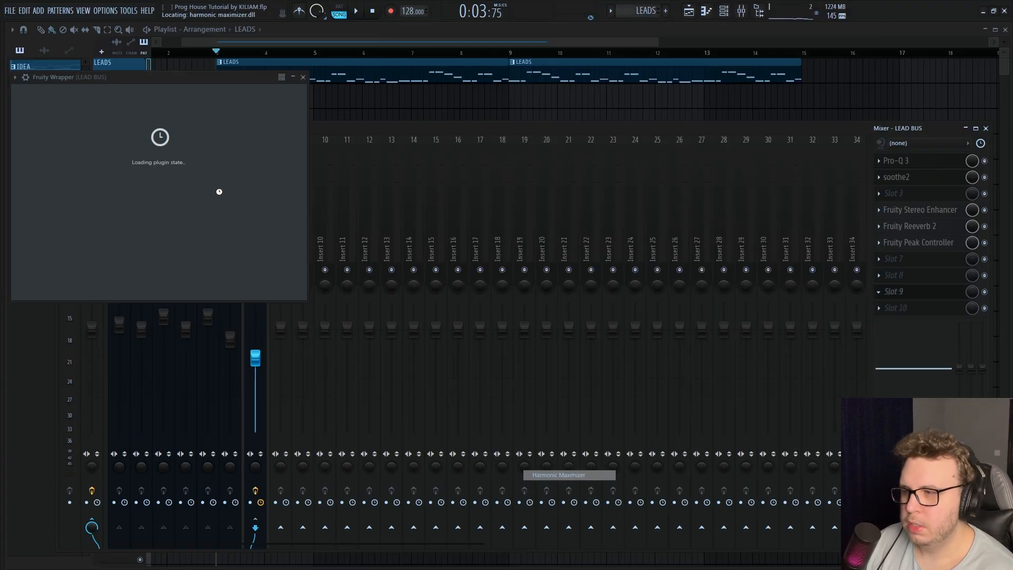
left_click_drag(239, 81, 519, 107)
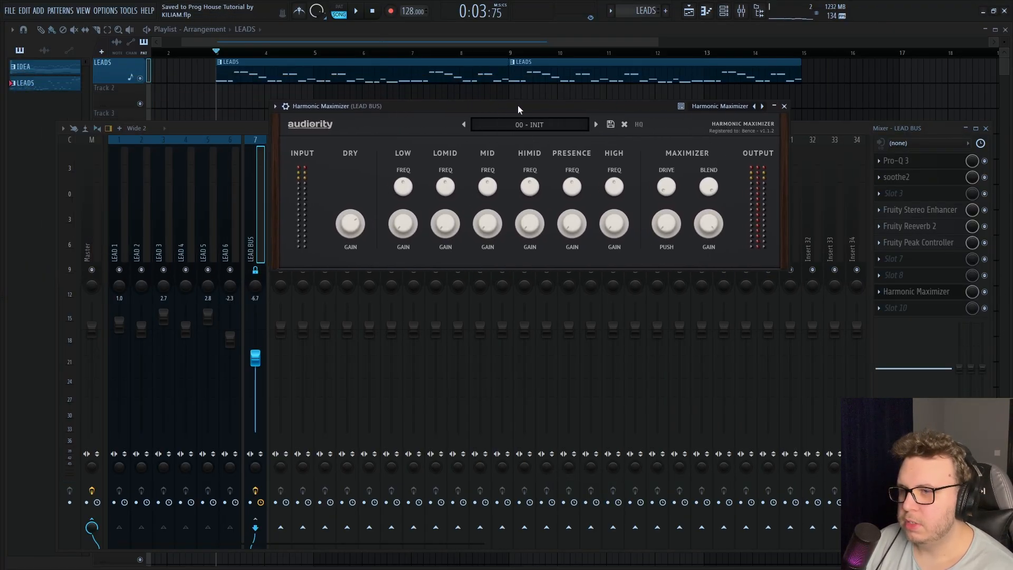
Set Harmonic Maximizer's push to about 14% and drive to about 12% while listening to the leads
left_click_drag(669, 228, 672, 214)
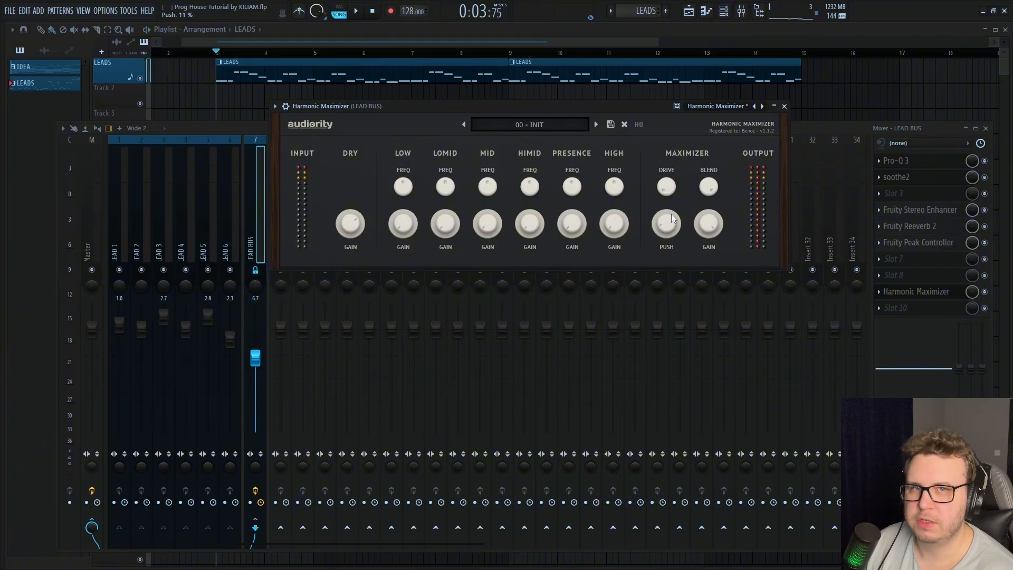
key("space")
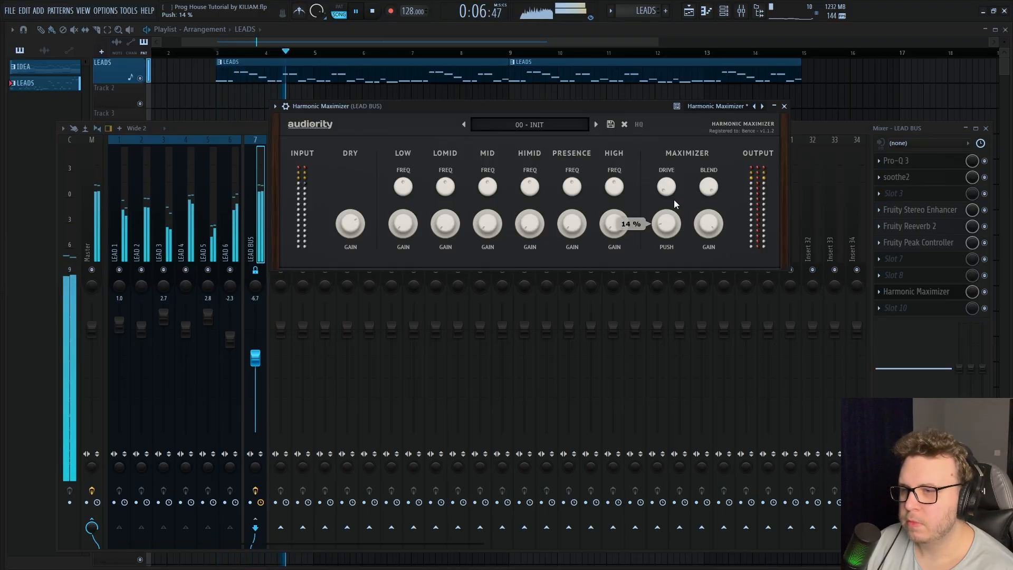
left_click_drag(674, 195, 675, 192)
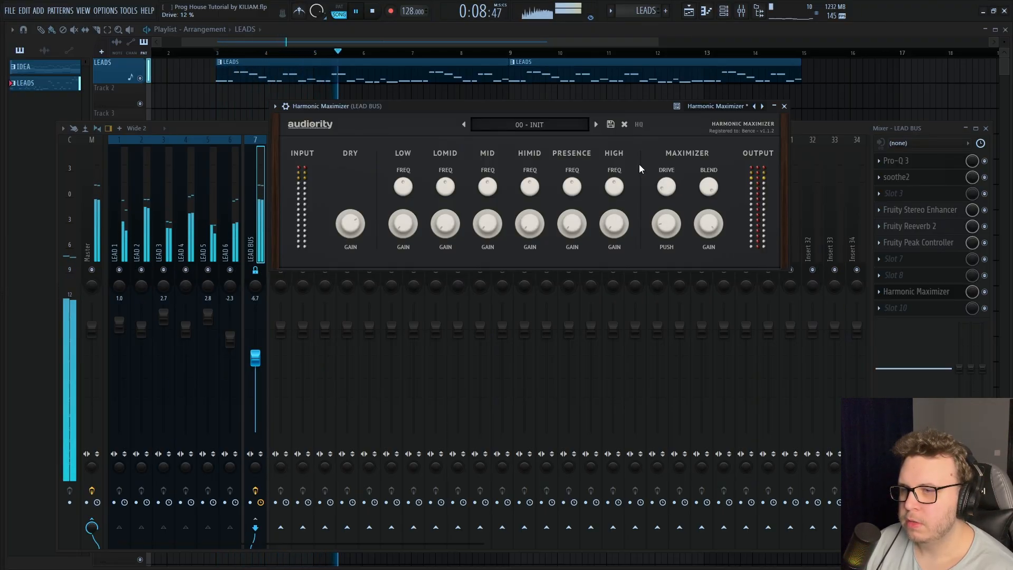
key("space")
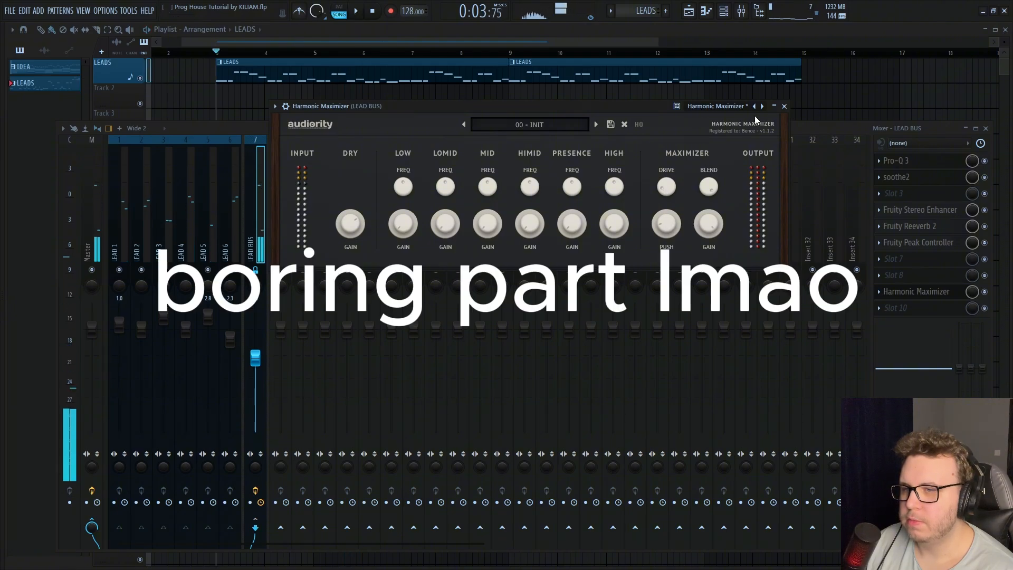
left_click(786, 106)
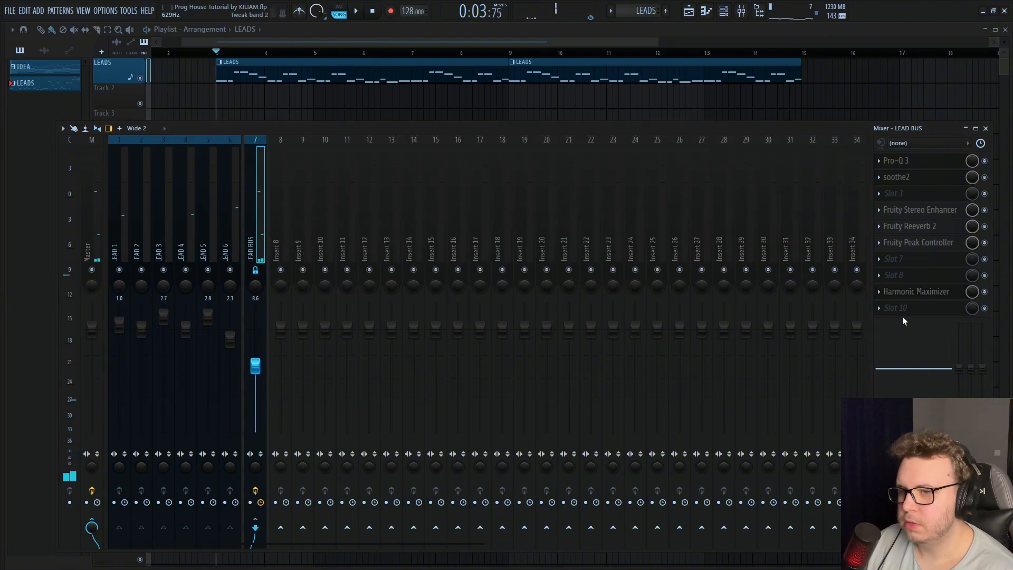
left_click(915, 292)
left_click(784, 106)
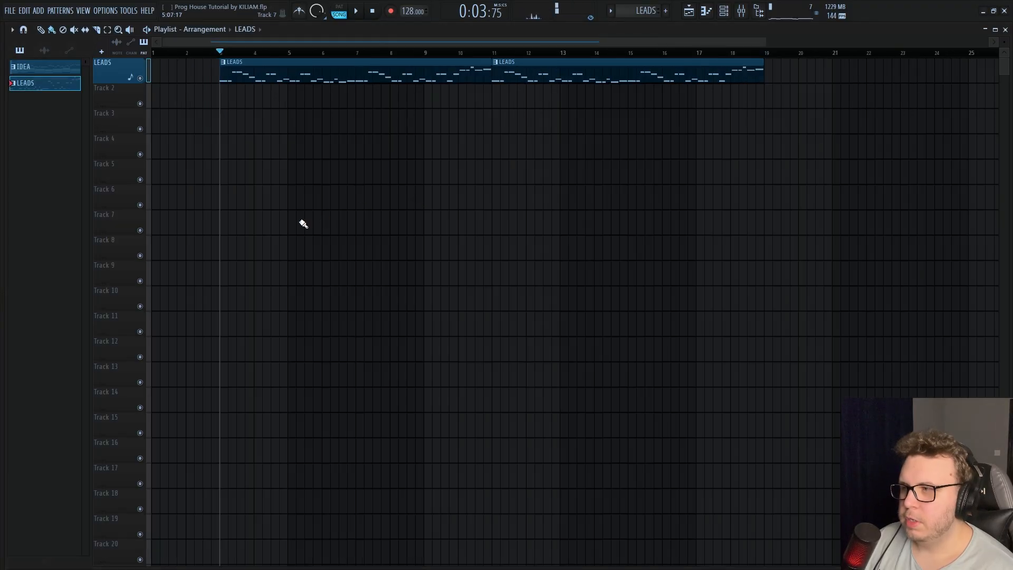
Create a new pattern named SAW CHORDS
left_click(666, 12)
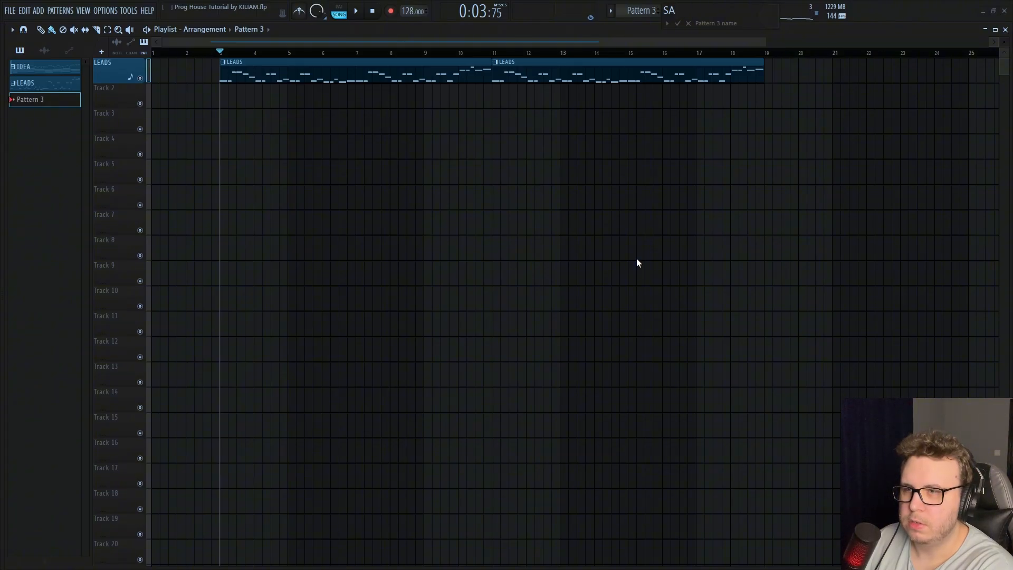
type("SAW CHORDS")
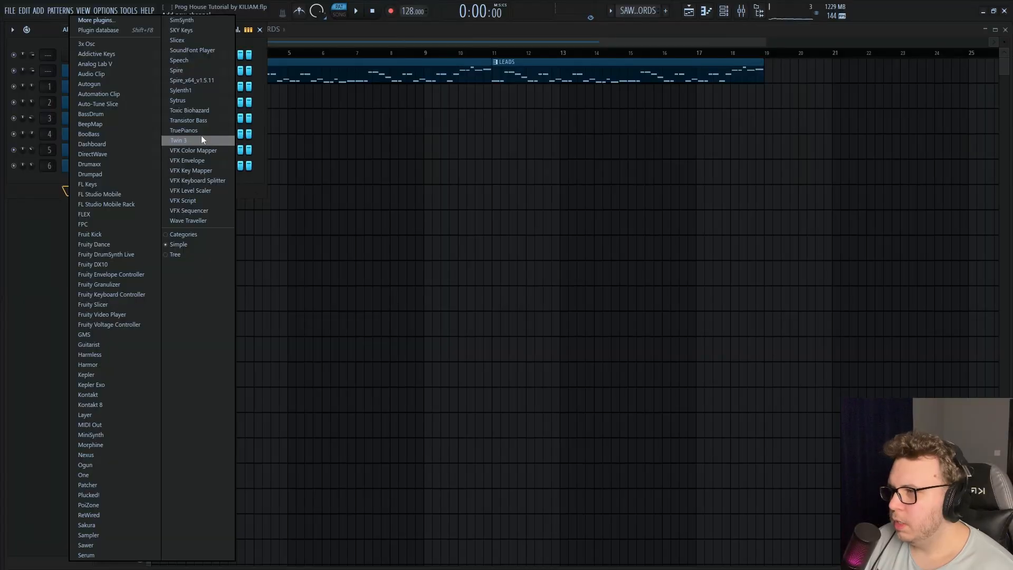
Add a Sylenth1 channel as SAW CH 1 with the "MusiCore Chord - Martin" preset, save the project and play its chords
left_click(197, 91)
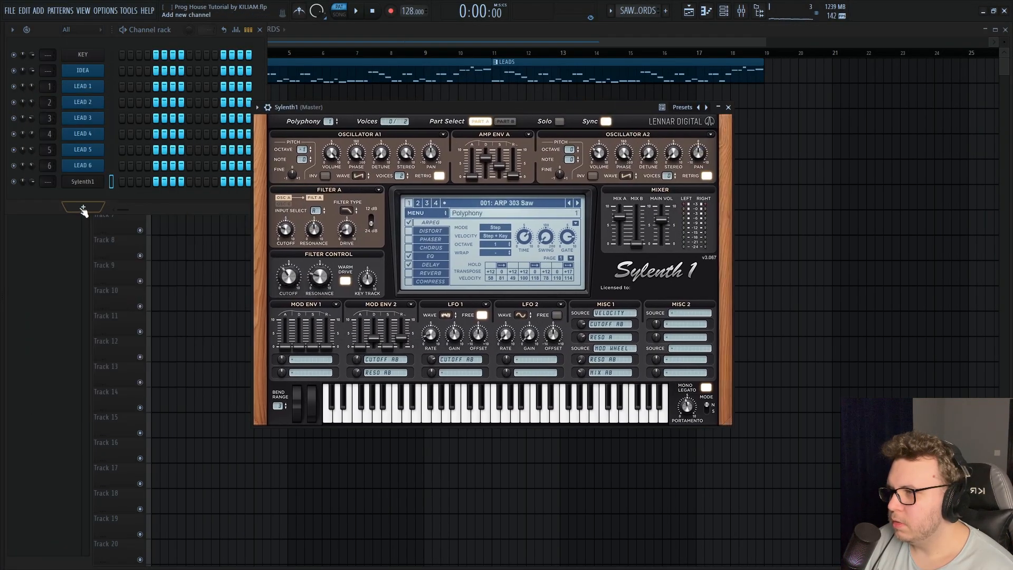
left_click(83, 207)
key("ctrl+s")
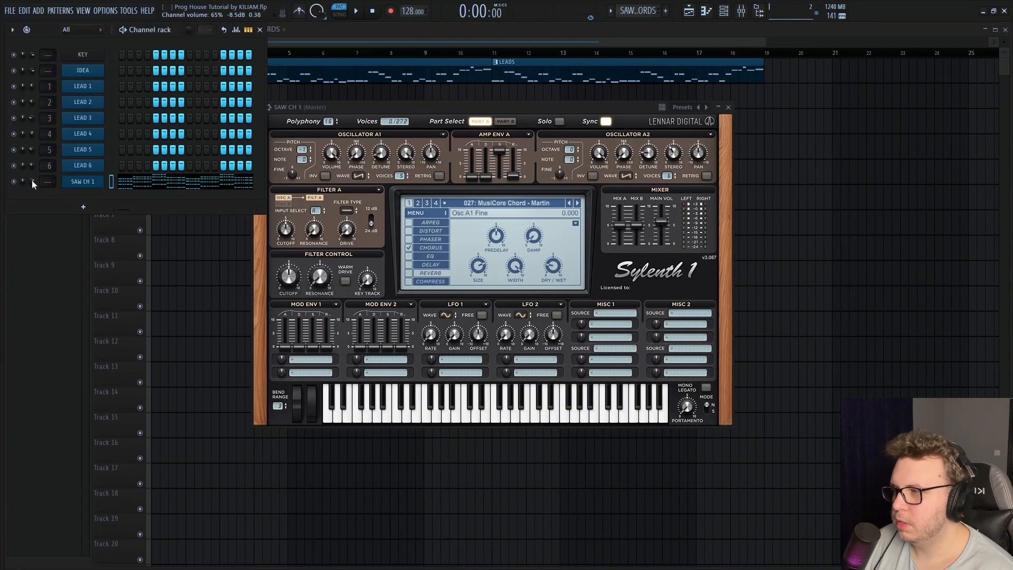
key("space")
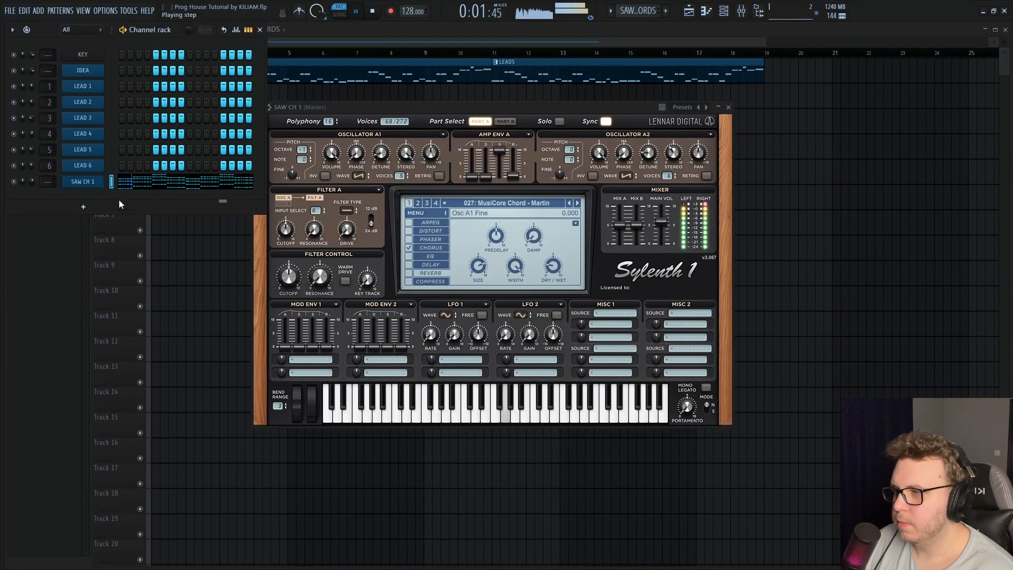
key("space")
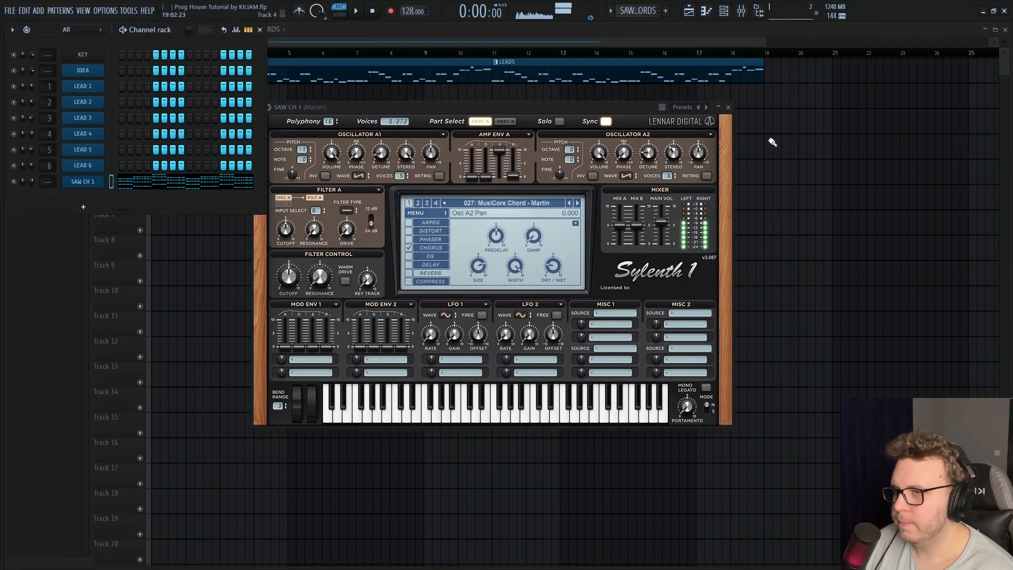
Clone the SAW CH 1 channel and rename the copy SAW CH 2
right_click(94, 184)
left_click(119, 300)
right_click(93, 204)
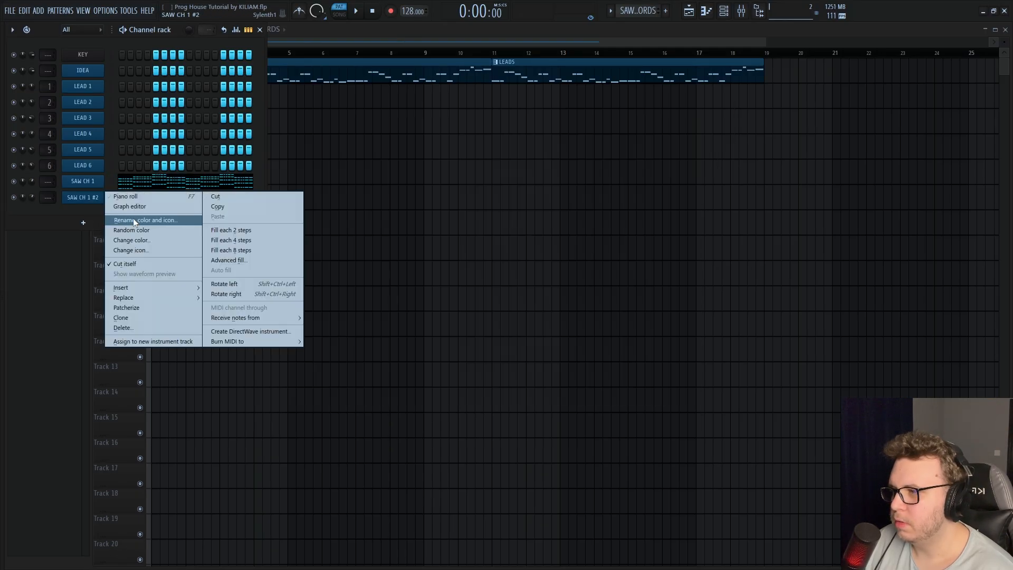
left_click(133, 220)
key("Return")
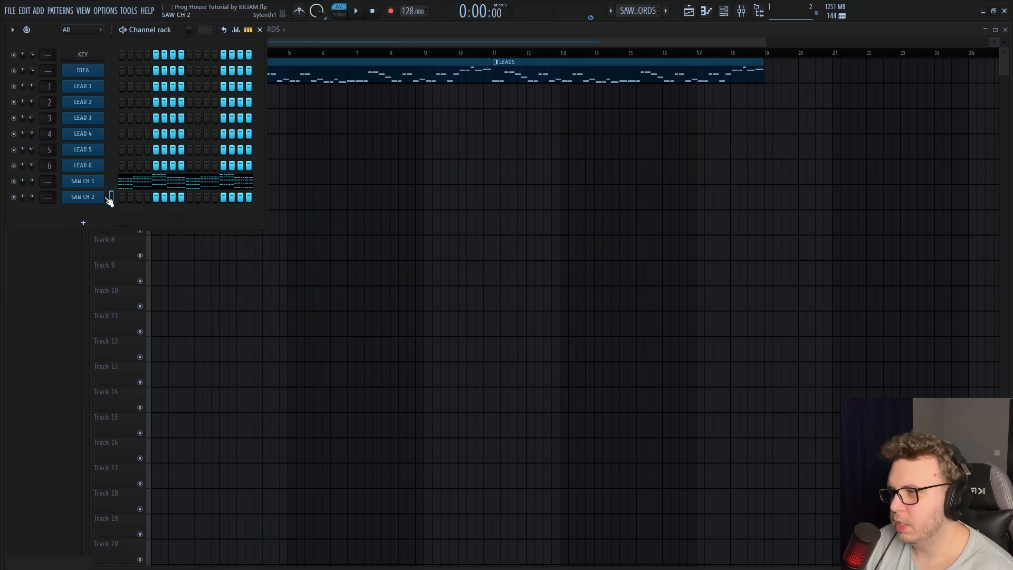
Copy the chord notes from SAW CH 1 into the SAW CH 2 channel
right_click(97, 180)
left_click(233, 191)
right_click(88, 200)
left_click(264, 216)
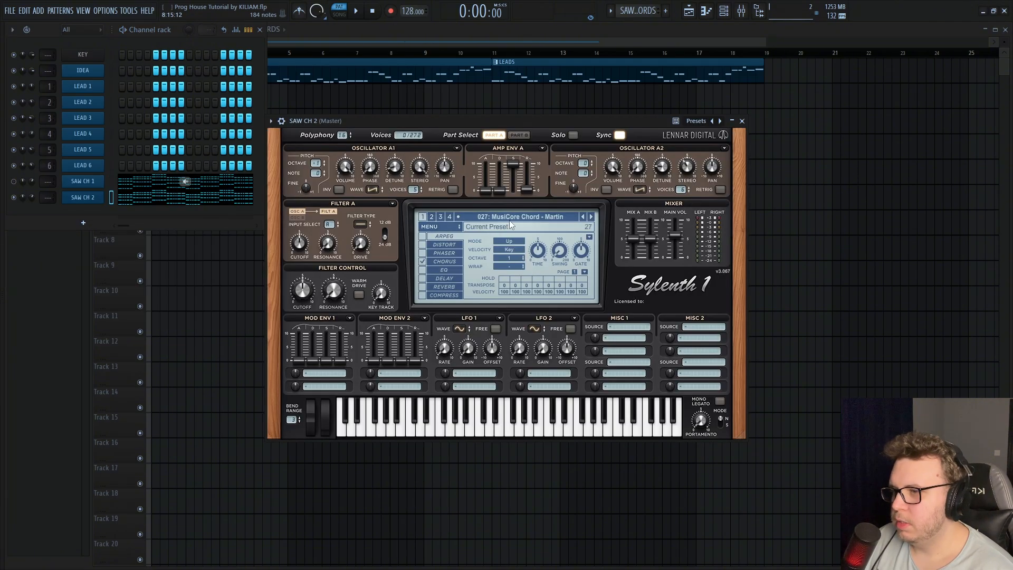
Load the "Ultrasonic PD - Dubvision 12" preset in SAW CH 2's Sylenth1 and listen to the chords
left_click(511, 217)
left_click(590, 217)
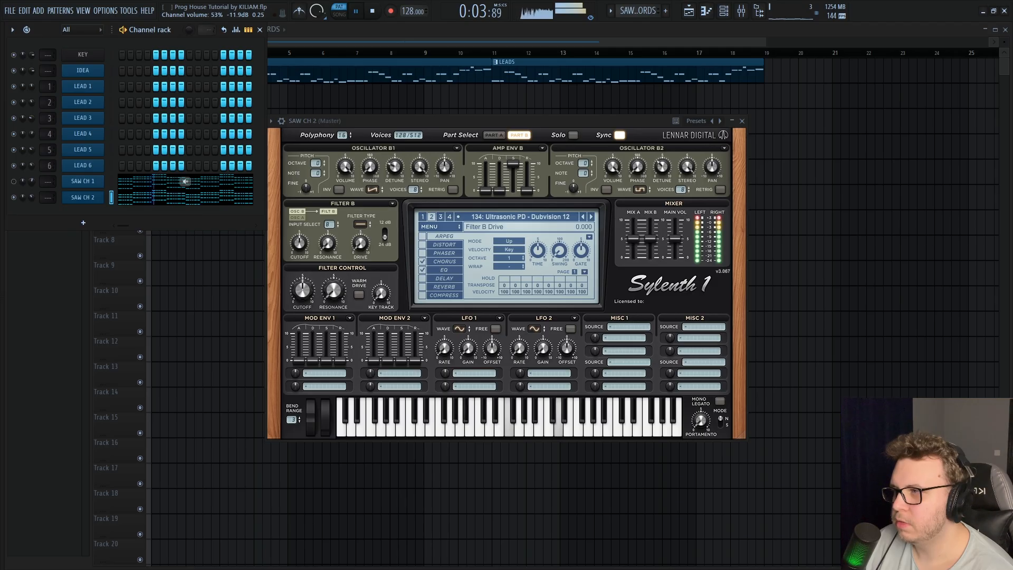
key("space")
right_click(86, 200)
left_click(123, 328)
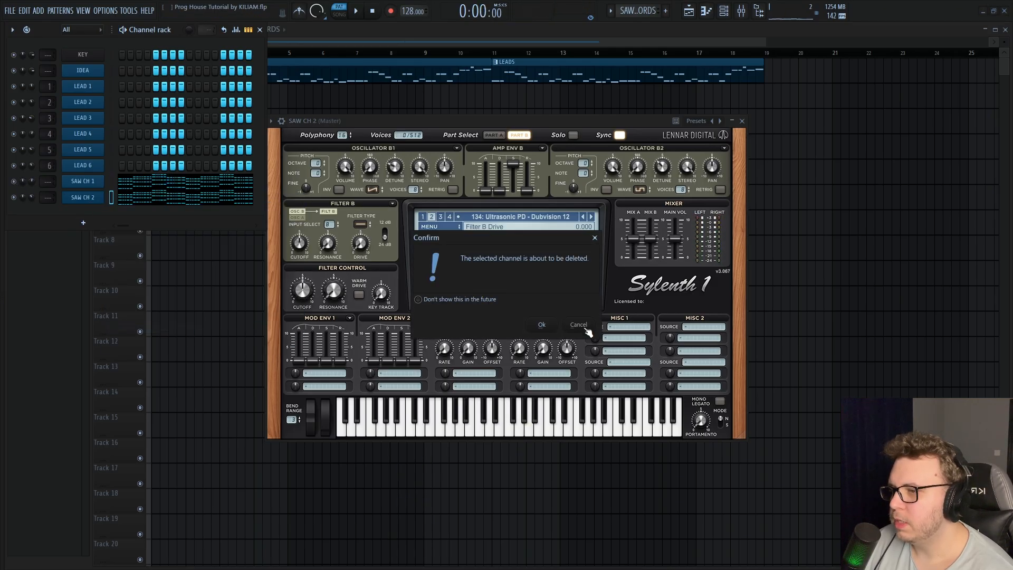
left_click(580, 326)
Clone SAW CH 2, rename the copy SAW CH 3, and assign the three saw channels to mixer tracks 8 to 10
right_click(84, 199)
left_click(121, 316)
right_click(88, 217)
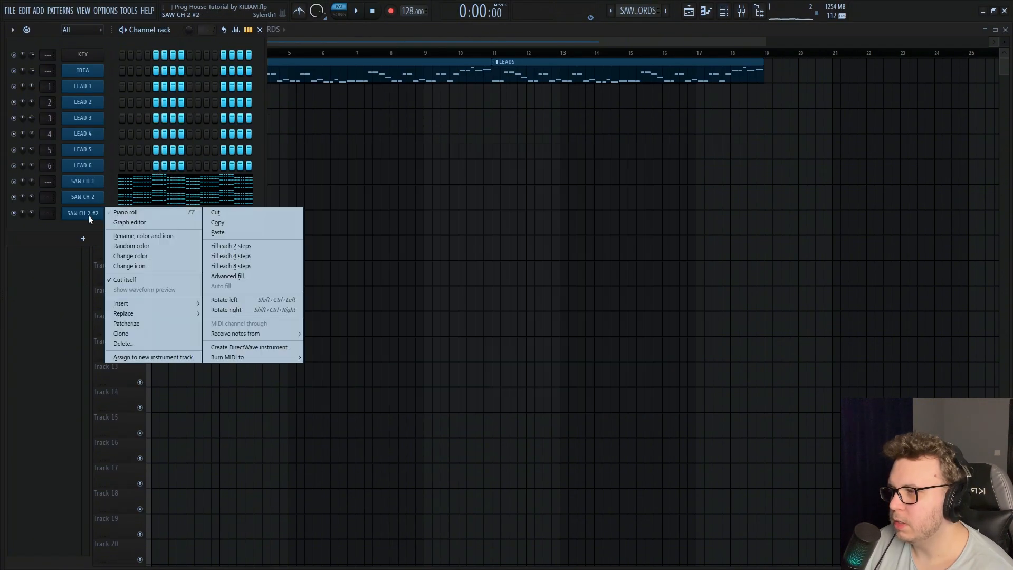
left_click(144, 236)
type("SAW CH 3")
key("Return")
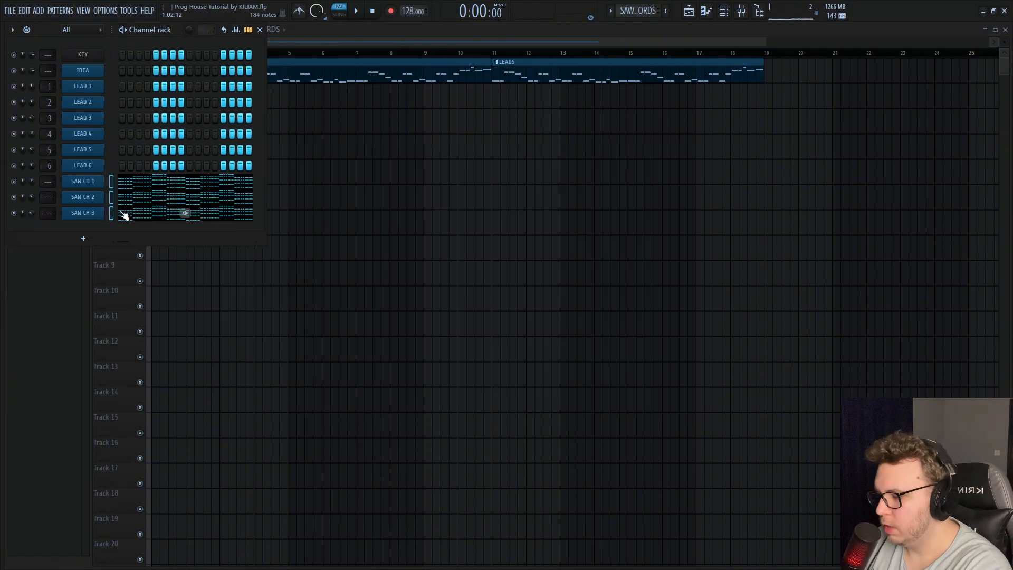
key("ctrl+l")
Load Kickstart 2 in slot 10 of the LEAD BUS and create an automation clip for its mix level
left_click(255, 249)
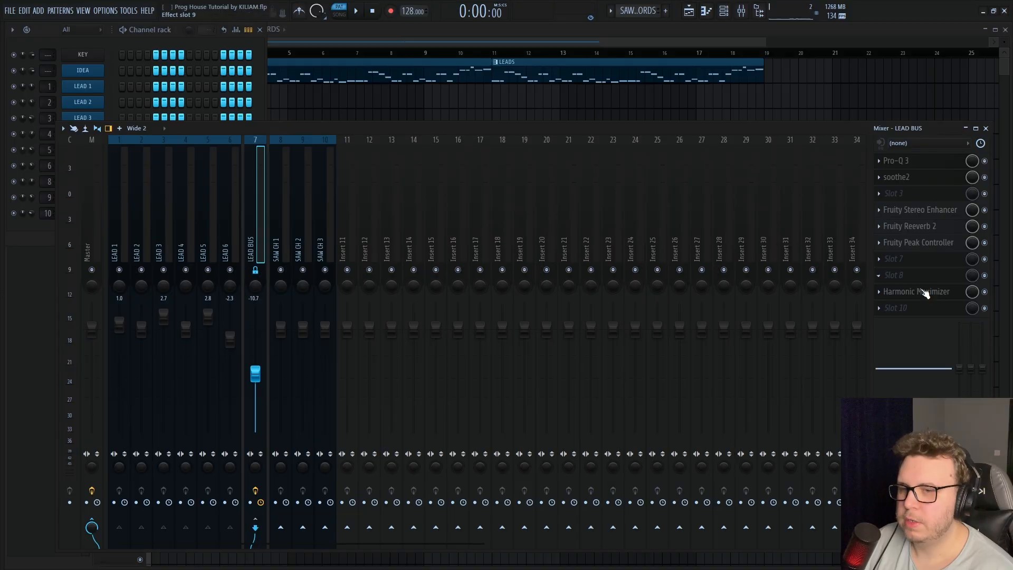
left_click(907, 308)
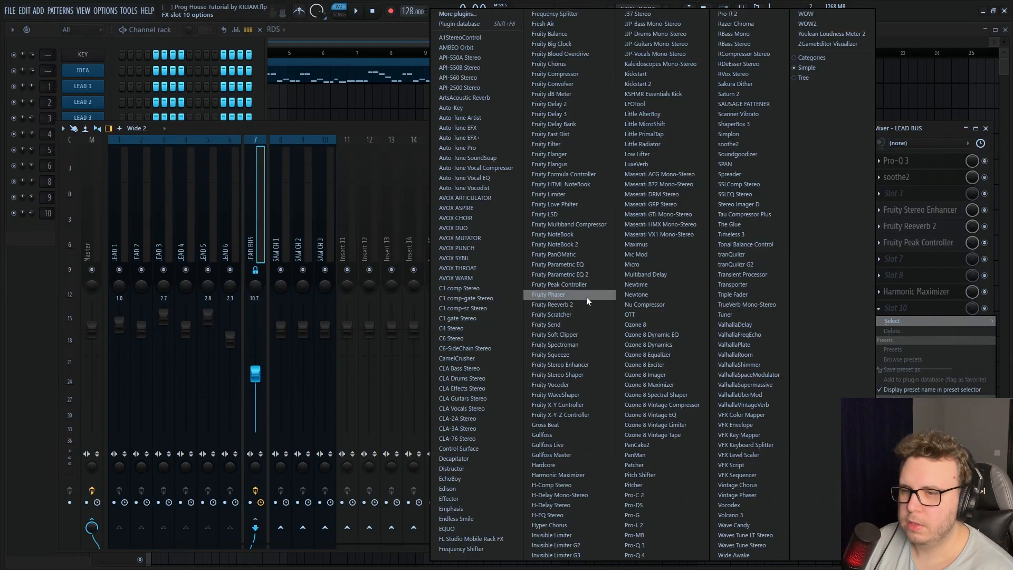
left_click(644, 85)
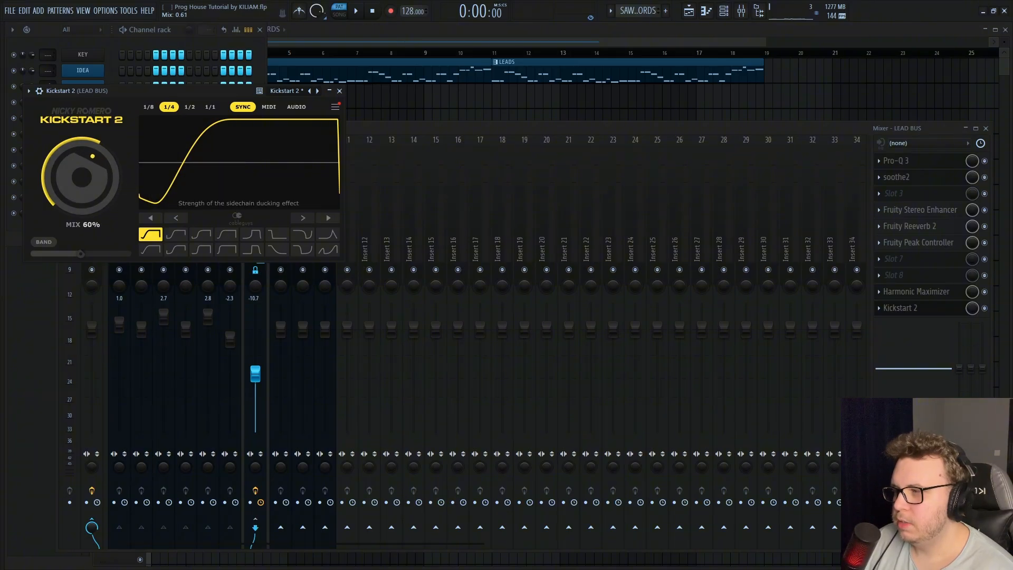
left_click(429, 139)
right_click(974, 308)
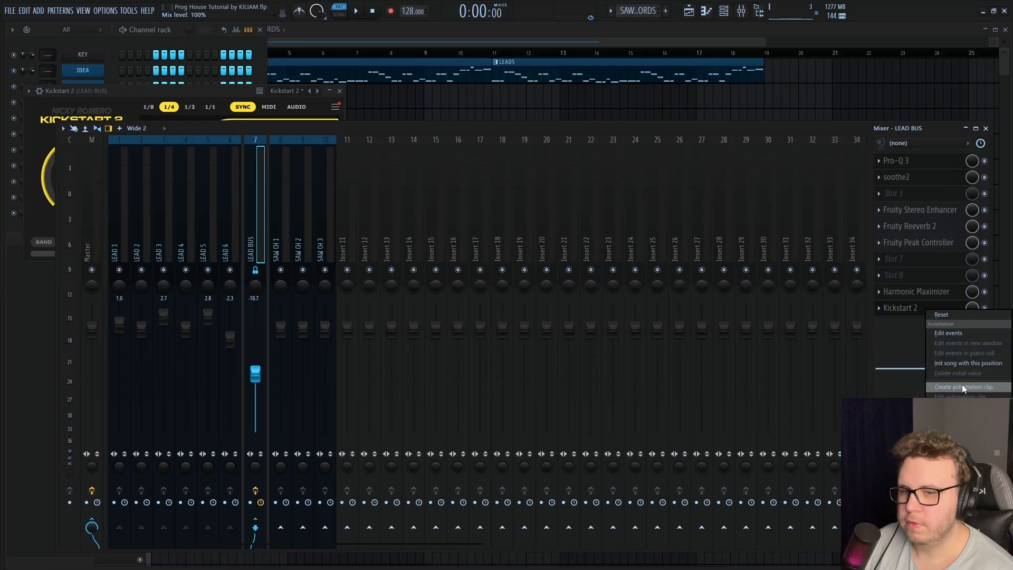
left_click(962, 386)
left_click(369, 41)
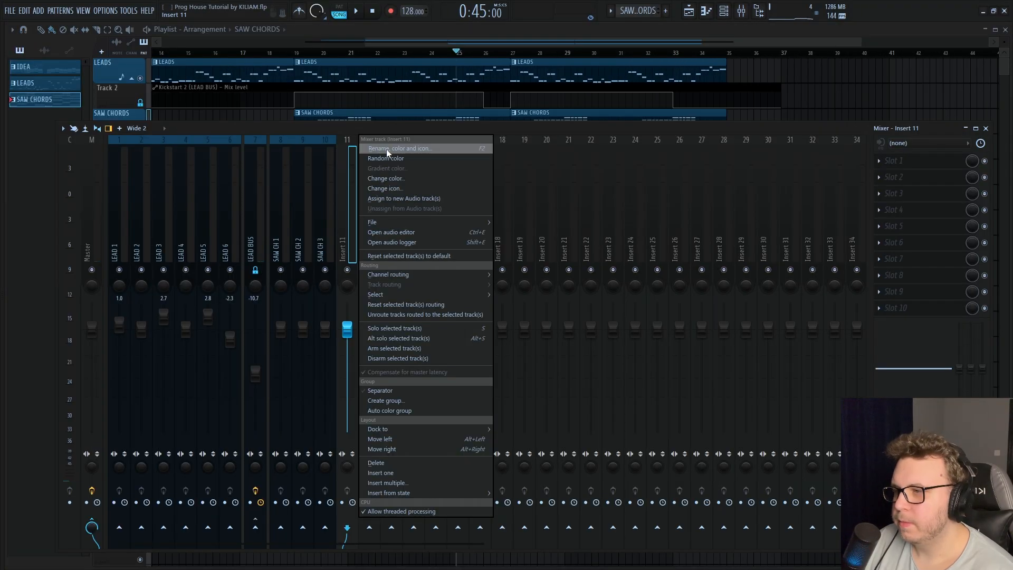
Name mixer Insert 11 SAW CHORDS BUS and give it the previously used blue colour
left_click(388, 150)
type("saw")
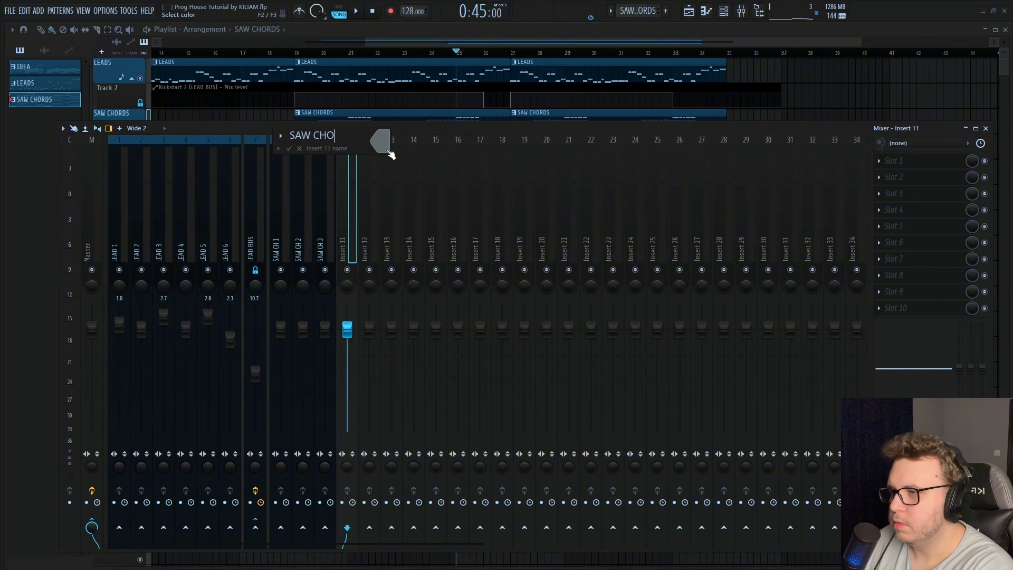
type(" CHORDS BUS")
left_click(387, 151)
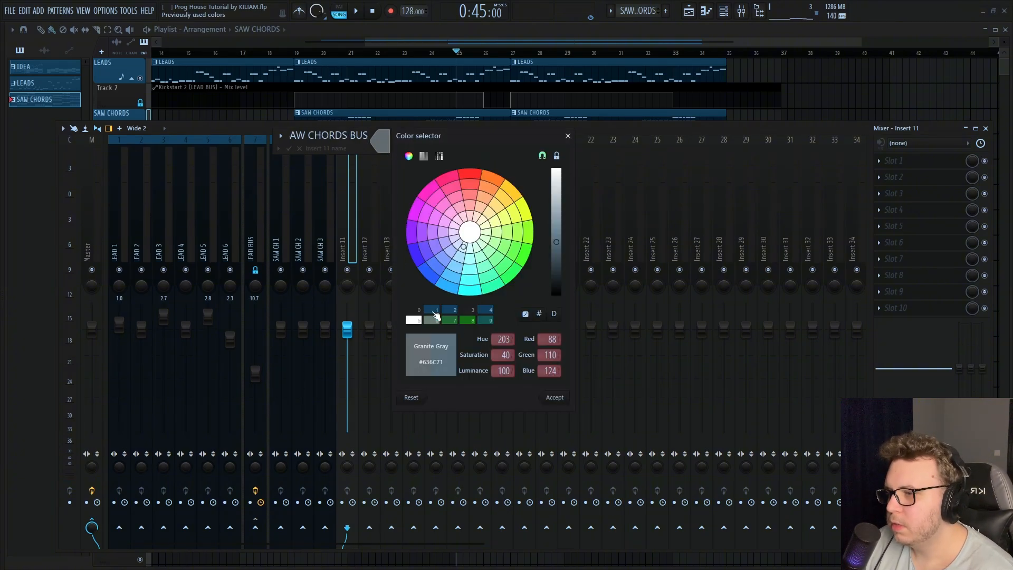
double_click(433, 314)
key("Return")
Add separators at the SAW CHORDS BUS and Insert 12 to set the bus apart in the mixer
right_click(347, 252)
left_click(385, 391)
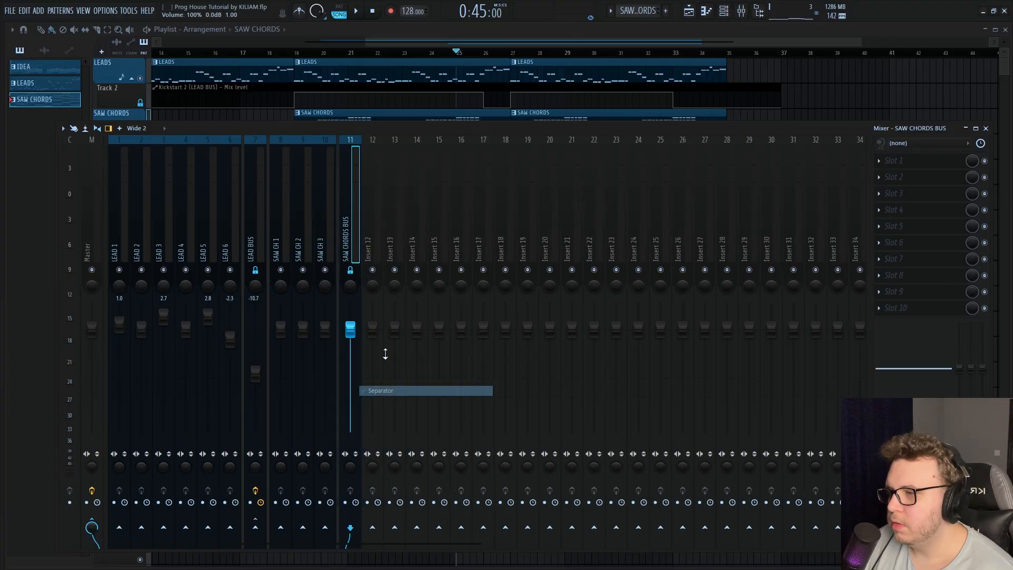
right_click(384, 355)
left_click(404, 390)
Route mixer tracks SAW CH 1, SAW CH 2 and SAW CH 3 to the SAW CHORDS BUS
left_click_drag(281, 245, 312, 245)
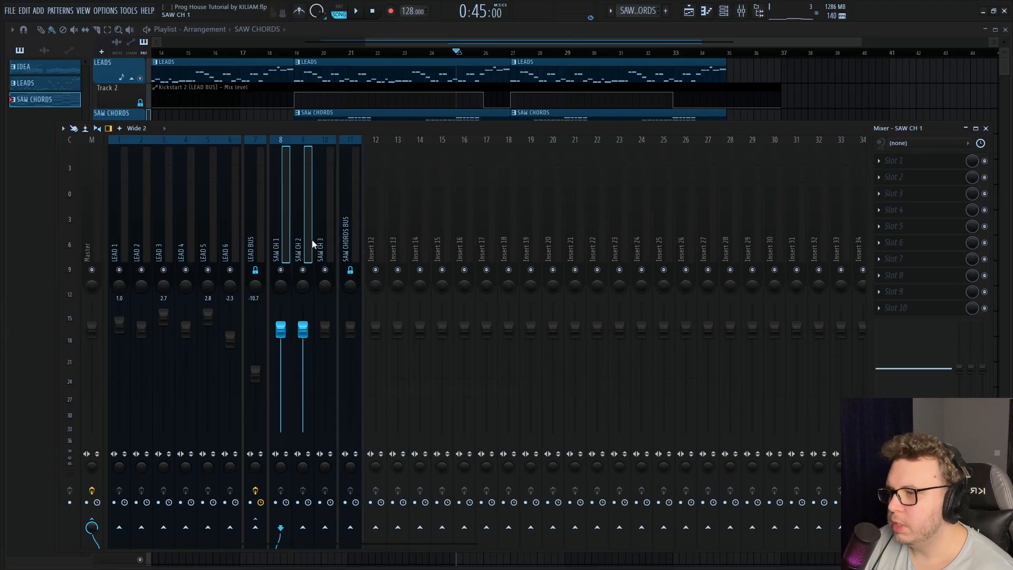
right_click(354, 525)
left_click(385, 533)
Load Pro-Q 3 in slot 1 of the SAW CHORDS BUS and add a 30 dB/oct low cut at about 200 Hz
left_click(343, 242)
left_click(880, 161)
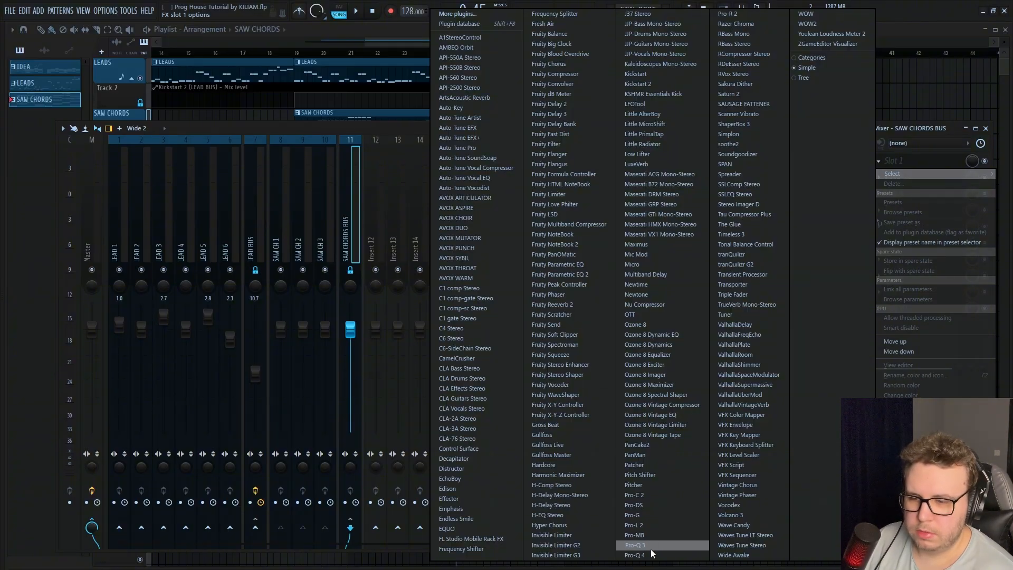
left_click(635, 545)
left_click_drag(28, 193, 183, 194)
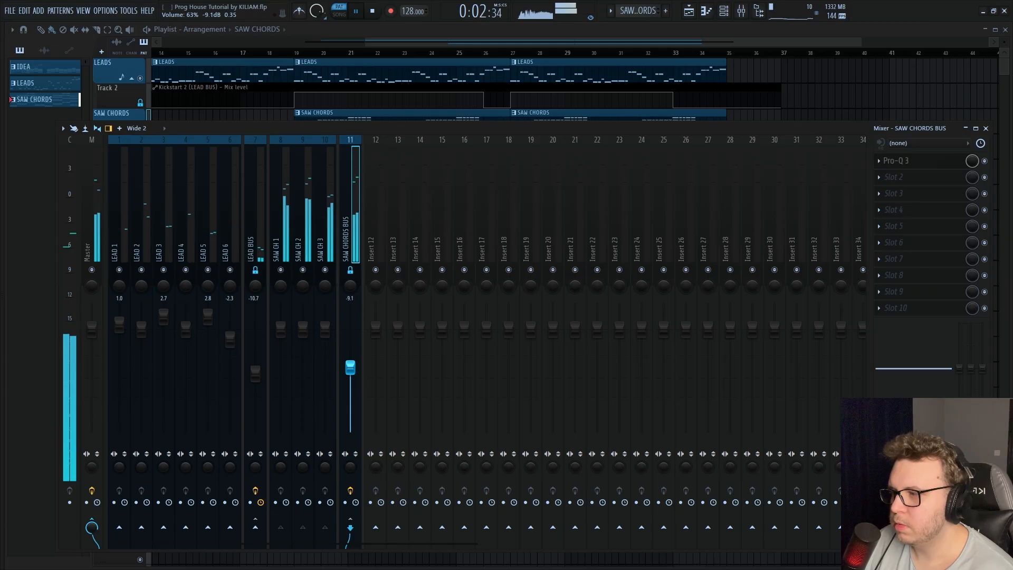
left_click(921, 162)
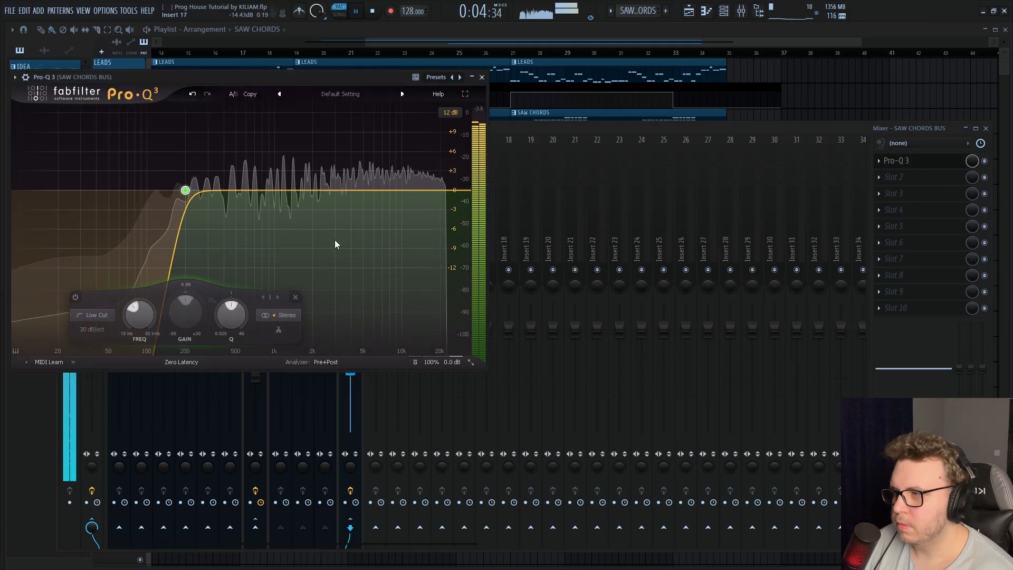
key("space")
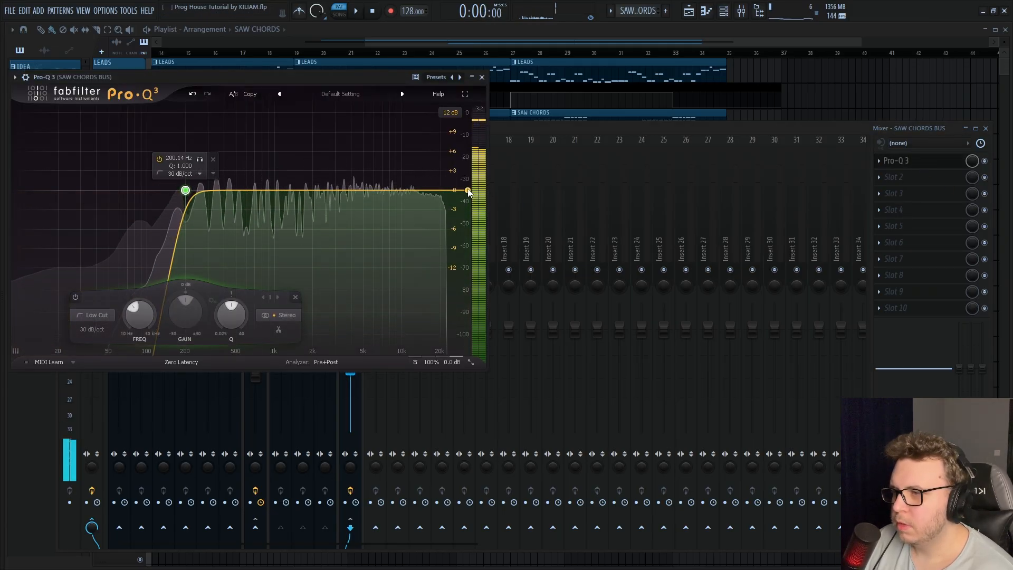
Add a high cut and a bell band at about 6.3 kHz with -0.73 dB gain in Pro-Q 3 while auditioning
left_click_drag(469, 190, 375, 200)
key("space")
left_click(362, 195)
key("space")
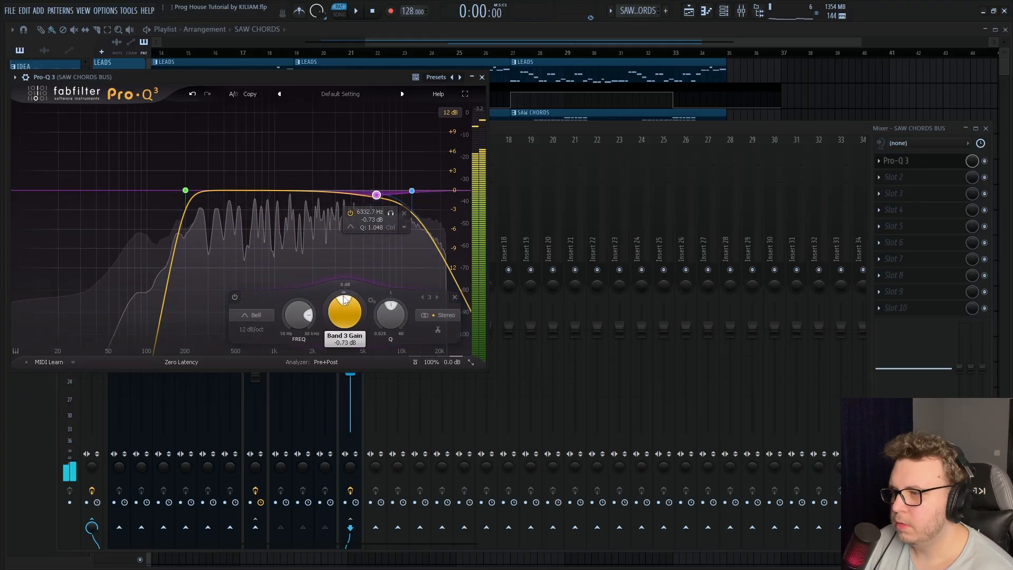
Make the 6.3 kHz bell band dynamic, widen it to a Q of 0.589 and play the chords
left_click_drag(343, 302, 293, 319)
scroll(378, 199, "down", 3)
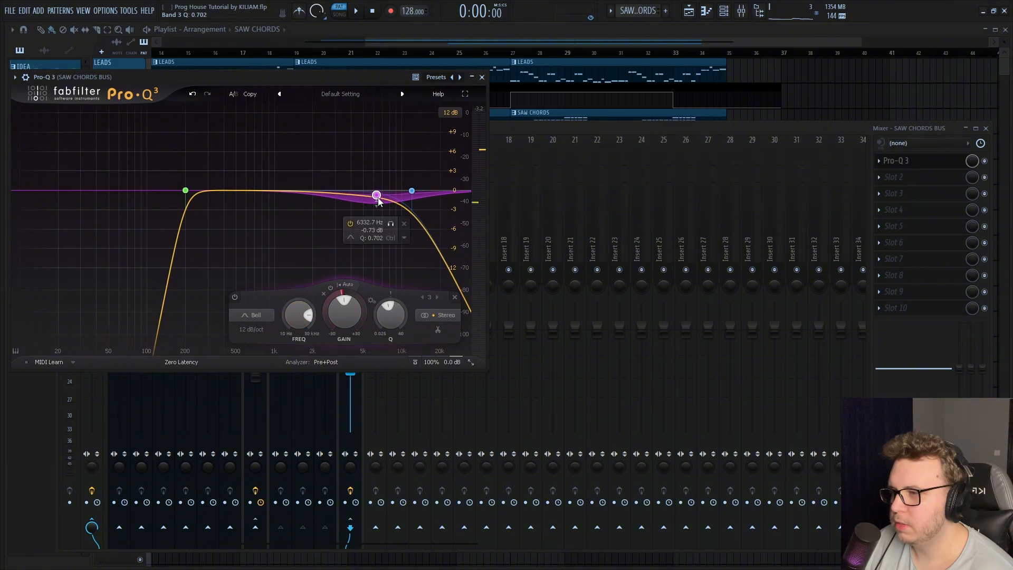
scroll(380, 201, "down", 2)
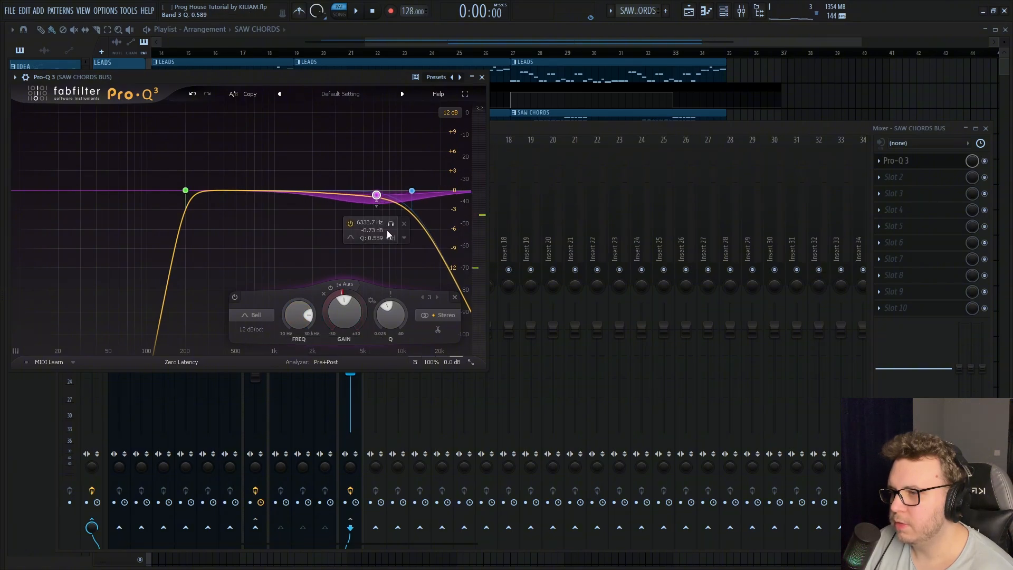
key("space")
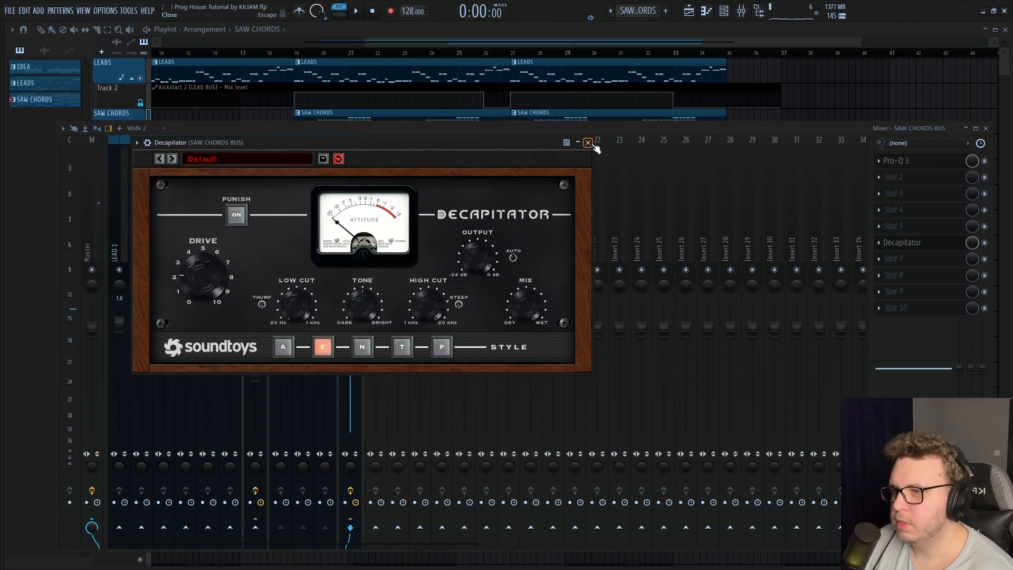
Close Decapitator and lower the SAW CHORDS BUS volume to about -11.8 dB during playback
left_click(588, 143)
key("space")
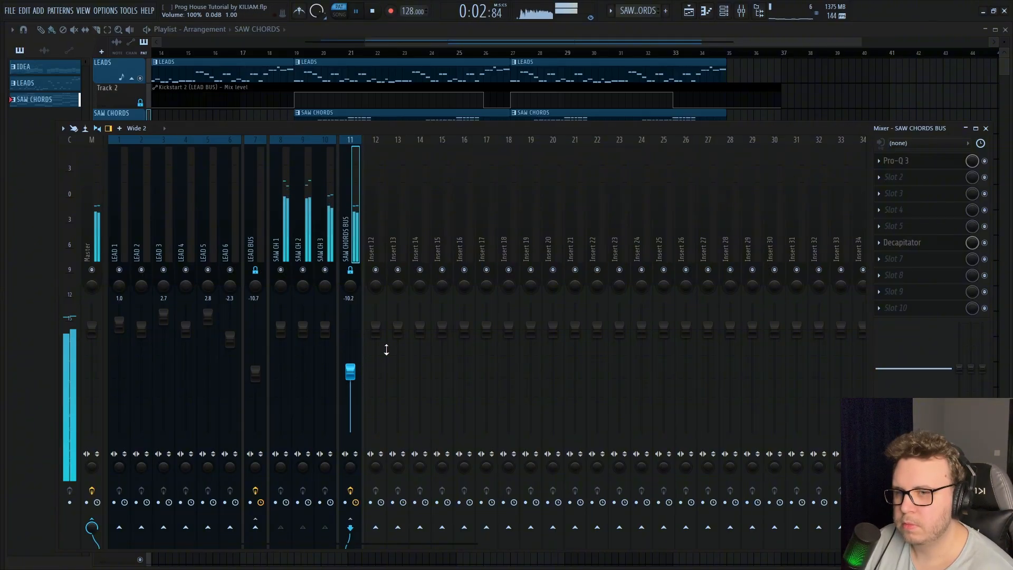
key("space")
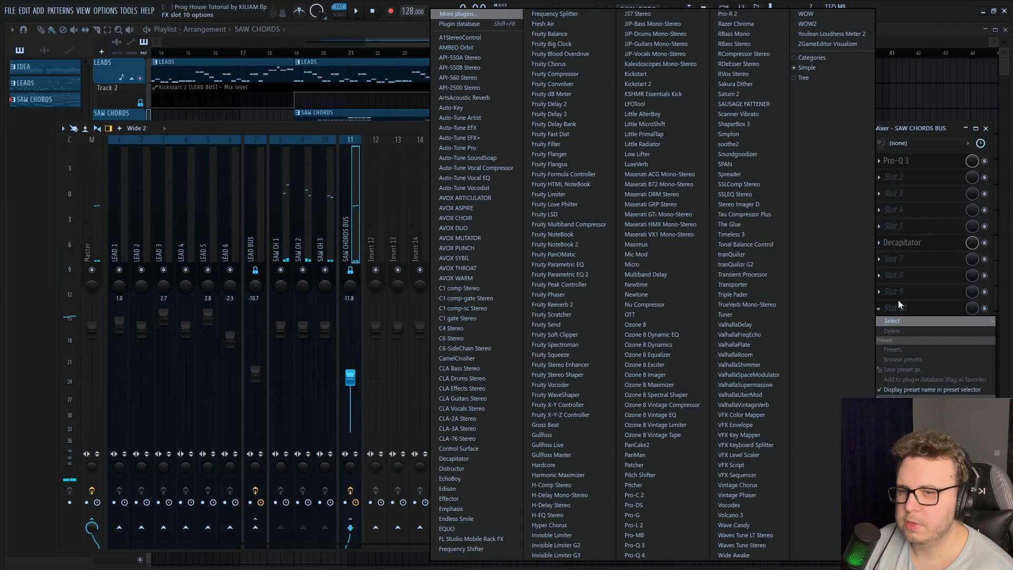
Load Kickstart 2 in slot 10 of the SAW CHORDS BUS and set the bus volume to -13.5 dB during playback
left_click(896, 308)
left_click(635, 84)
key("space")
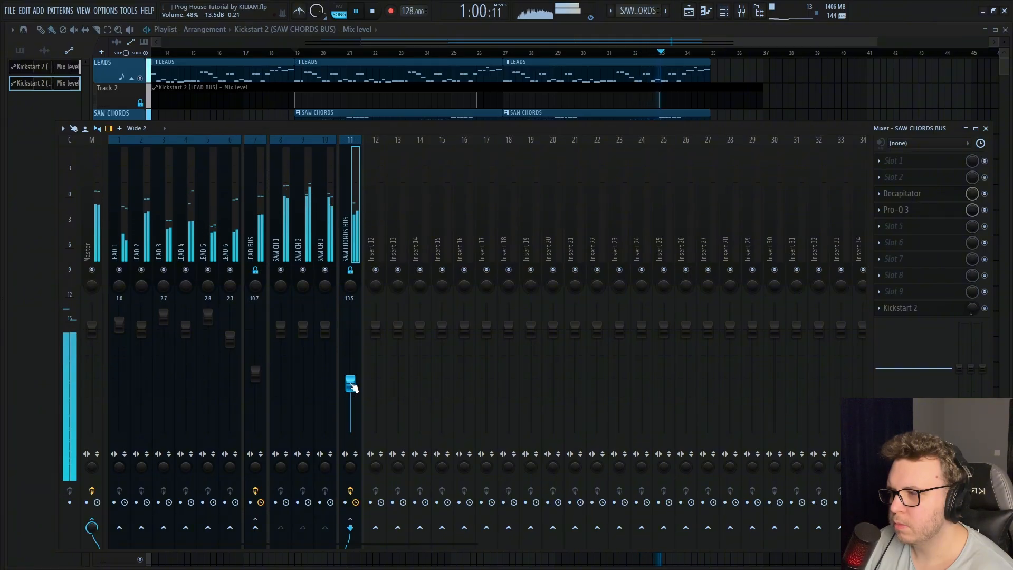
key("space")
Load soothe2 in slot 5 of the SAW CHORDS BUS with the "Synths mid clean up" preset from the Synth category
left_click(918, 226)
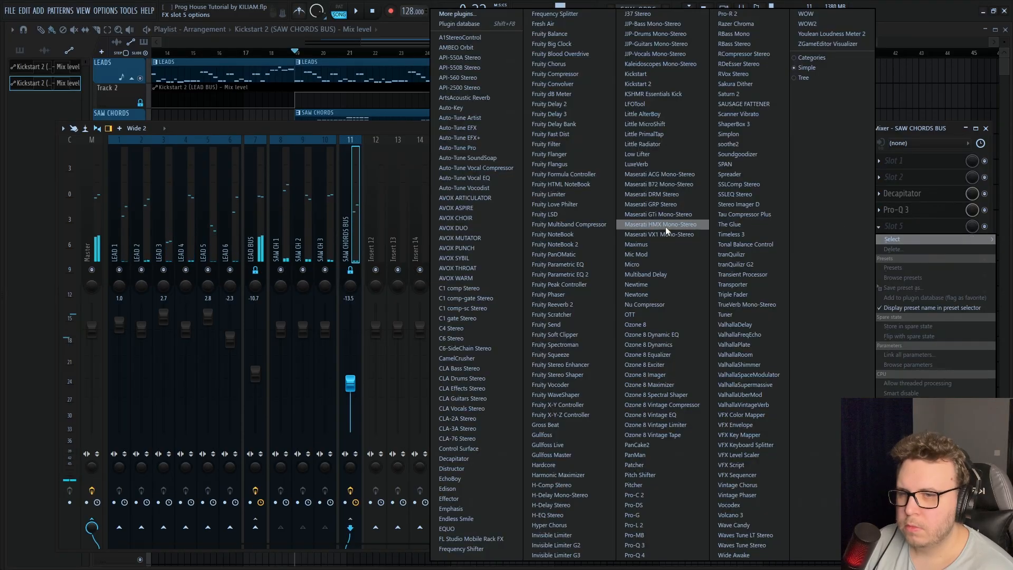
left_click(733, 144)
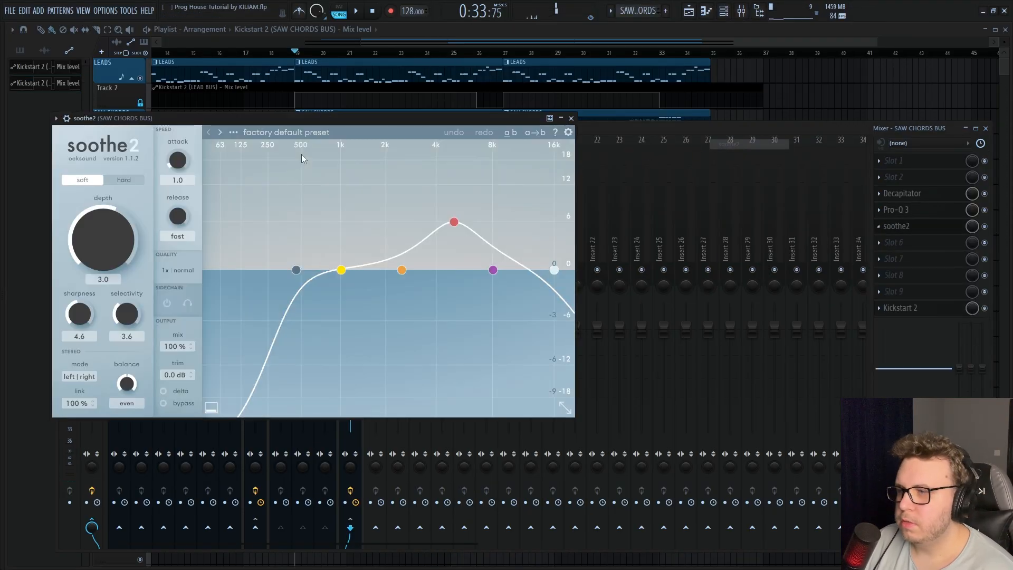
left_click(285, 133)
mouse_move(246, 390)
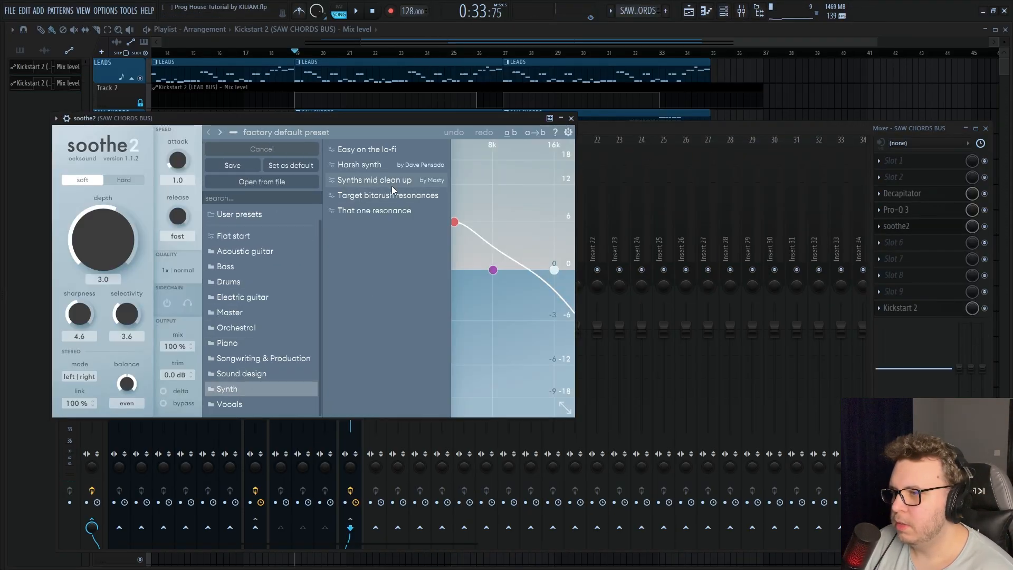
left_click(370, 311)
double_click(170, 347)
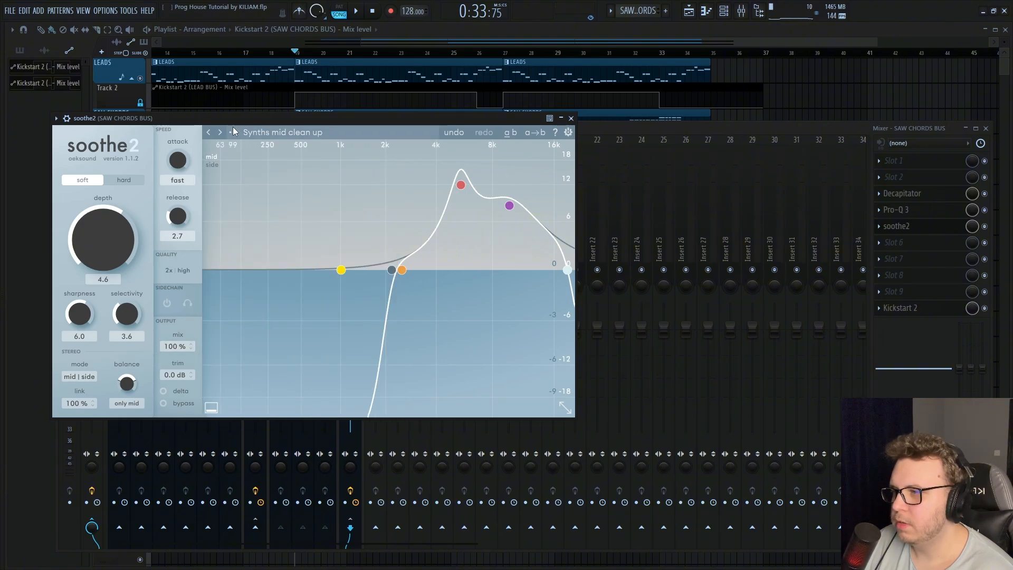
left_click(576, 120)
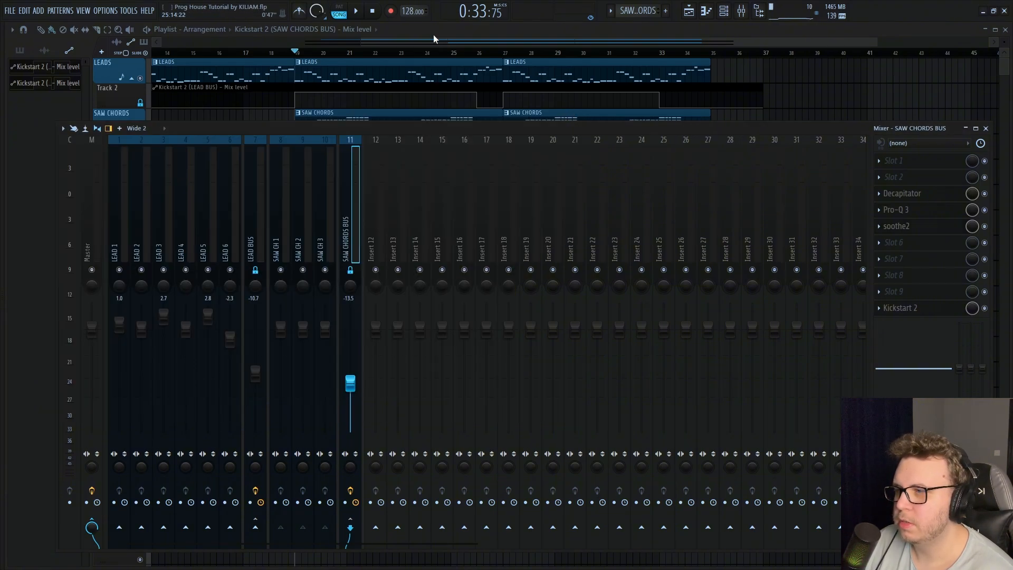
Play the arrangement briefly, solo the SAW CHORDS playlist track and return to the mixer
key("F9")
key("space")
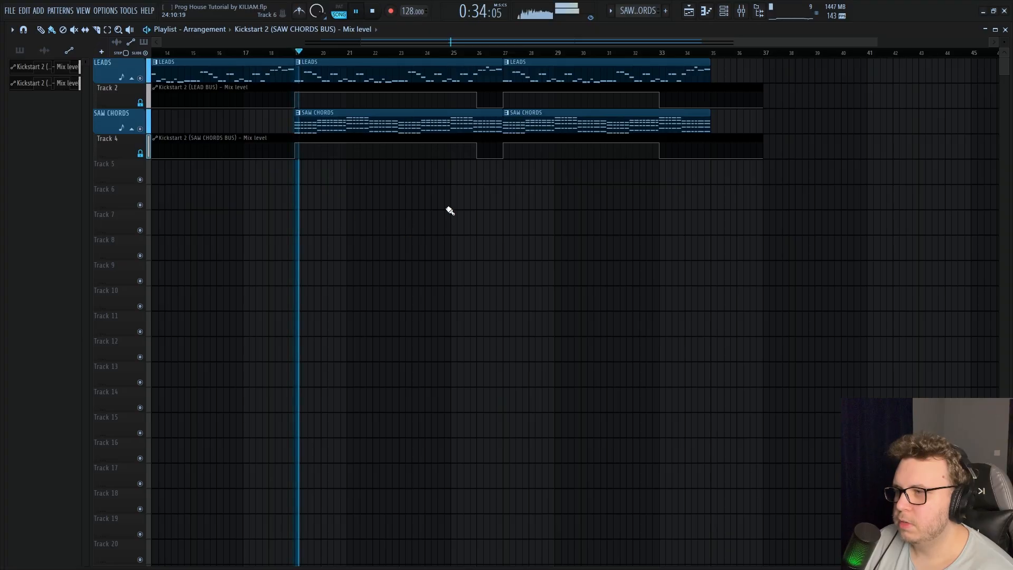
key("space")
right_click(141, 129)
left_click(740, 17)
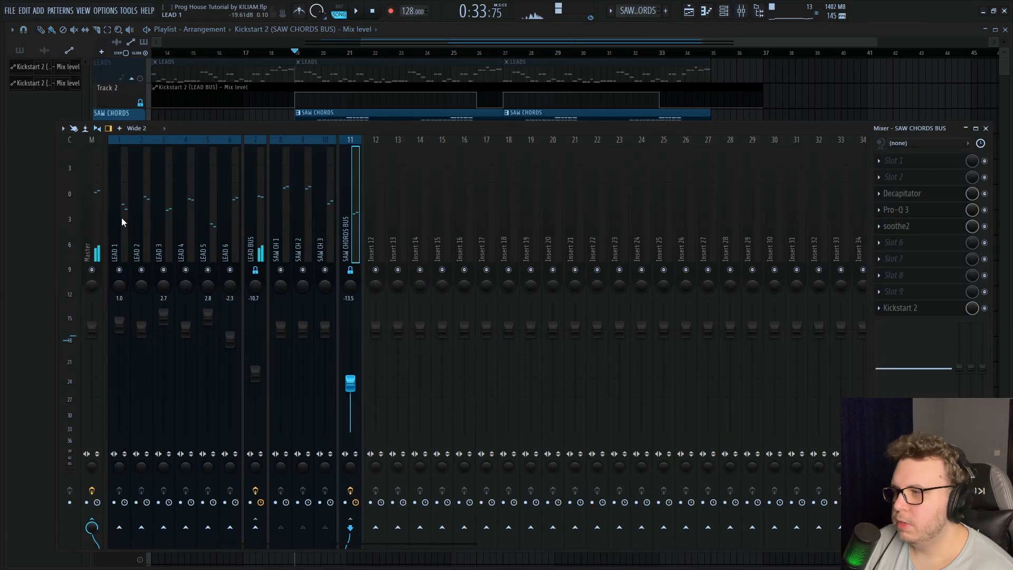
Open SPAN on the Master track and play the soloed saw chords to examine their spectrum
left_click(897, 292)
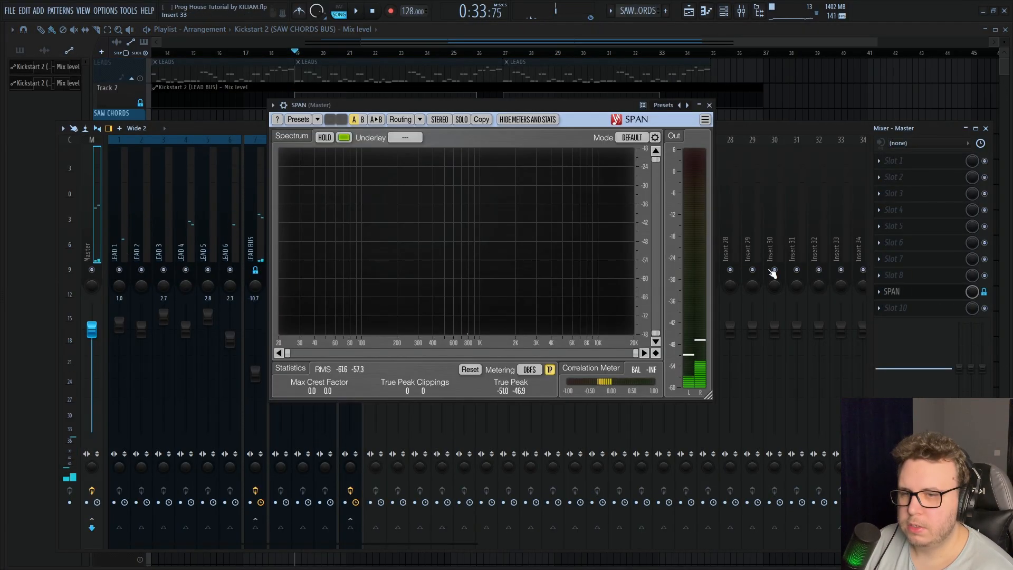
key("space")
left_click_drag(499, 105, 635, 99)
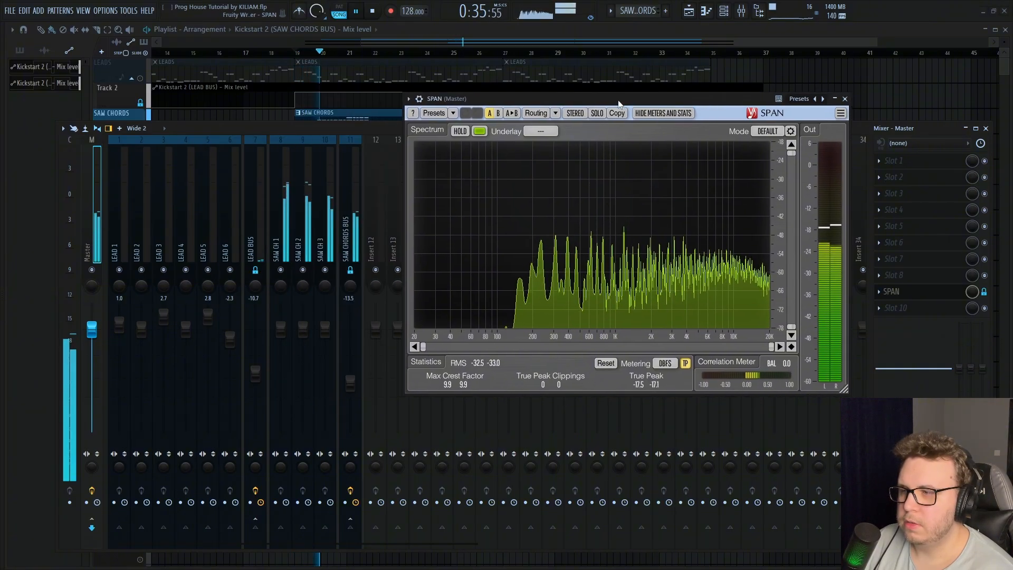
Load Fruity Stereo Enhancer in slot 8 of the SAW CHORDS BUS
left_click(350, 237)
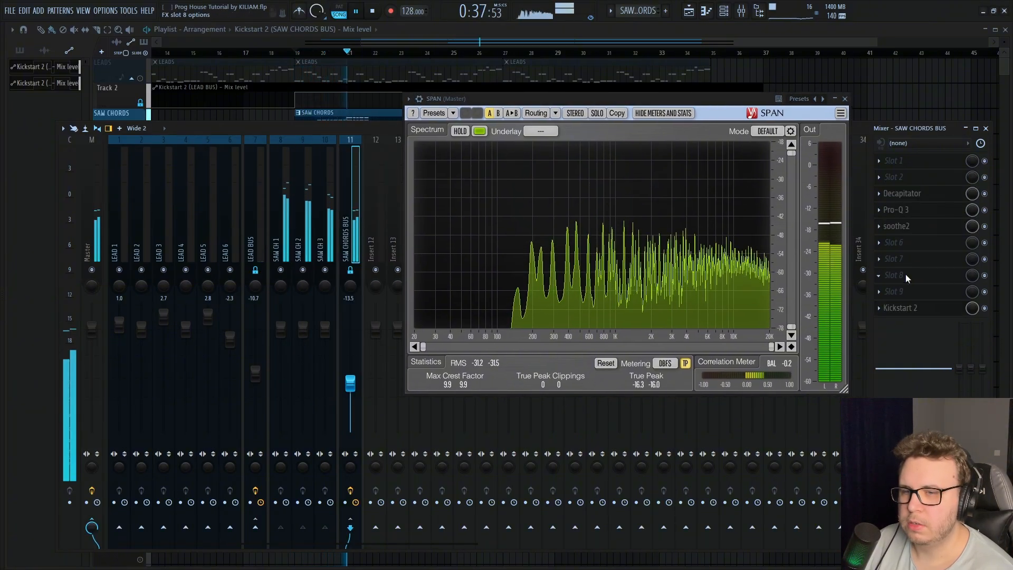
left_click(906, 274)
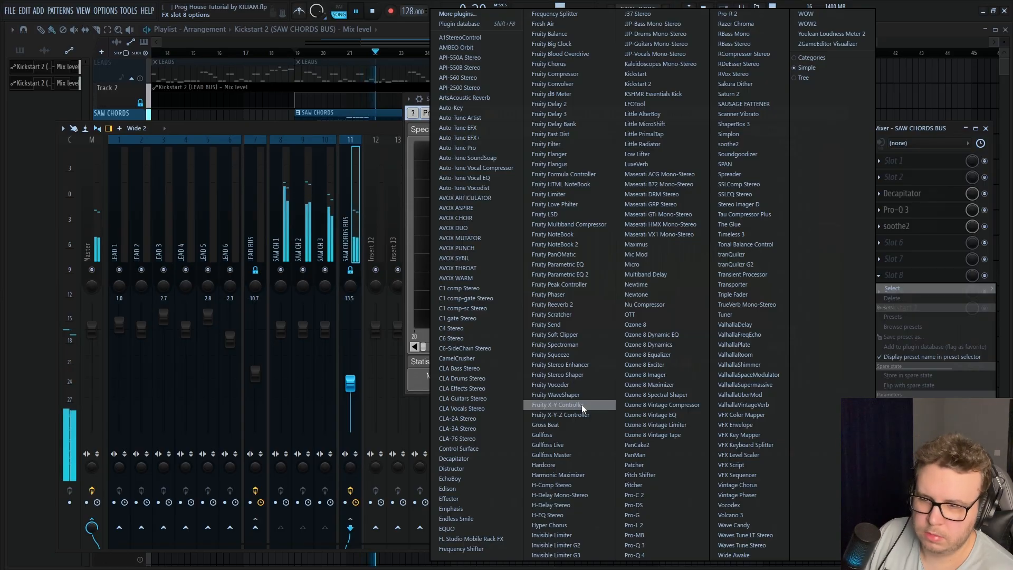
left_click(574, 366)
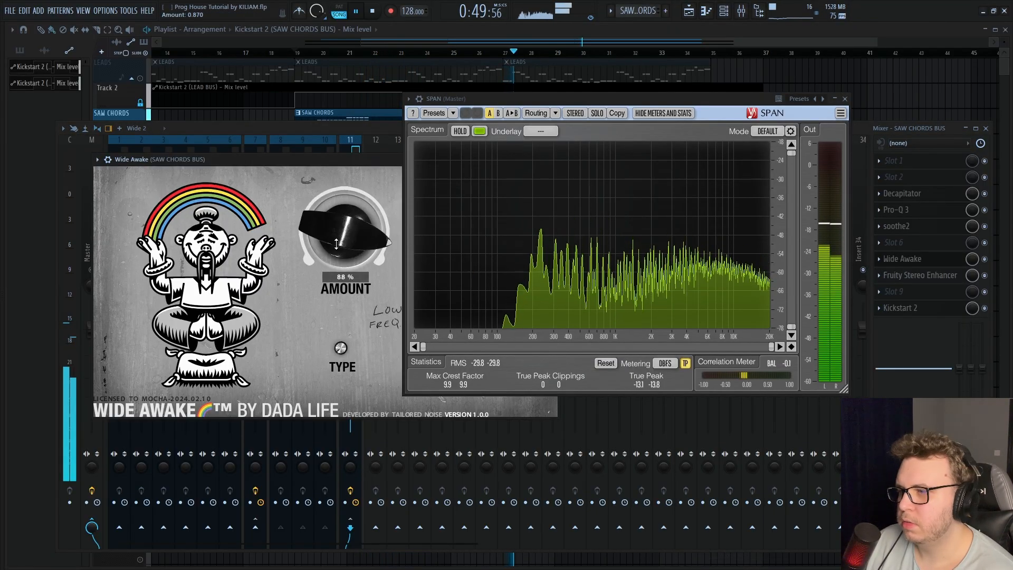
Set the Wide Awake amount on the SAW CHORDS BUS to 40%
left_click_drag(351, 231, 354, 248)
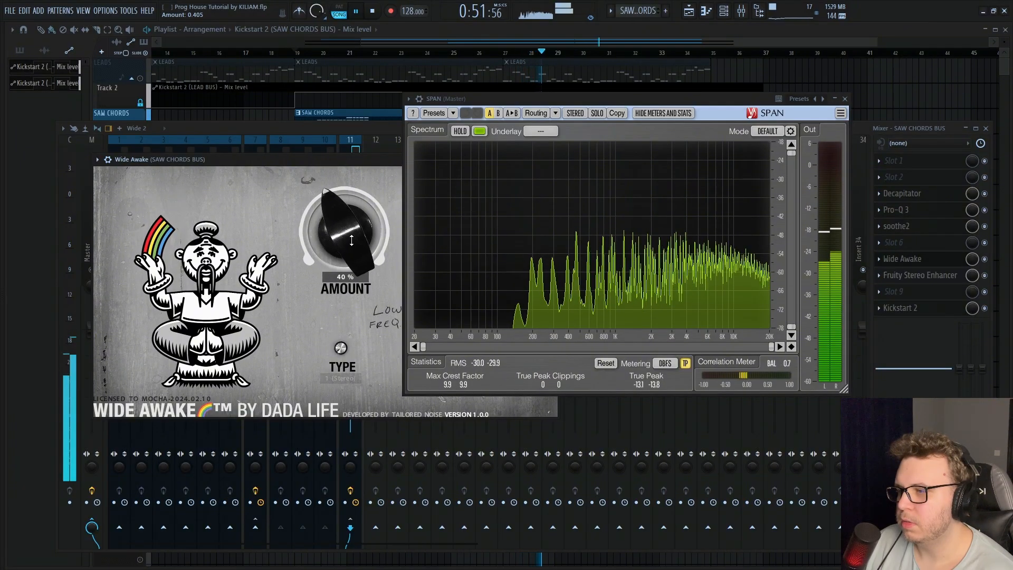
key("Escape")
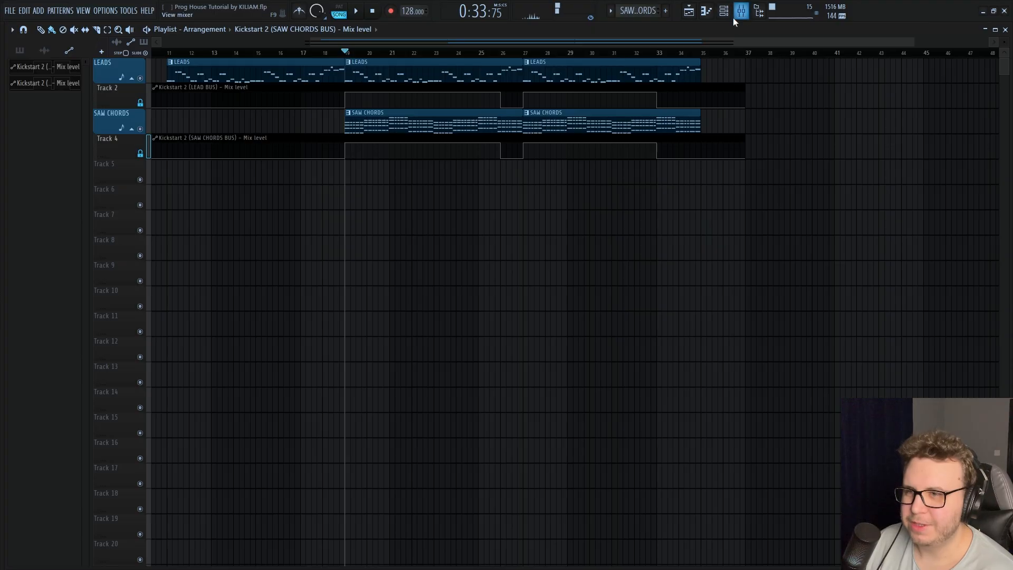
Open the SAW CHORDS pattern's piano roll and copy all of its chord notes
left_click(723, 12)
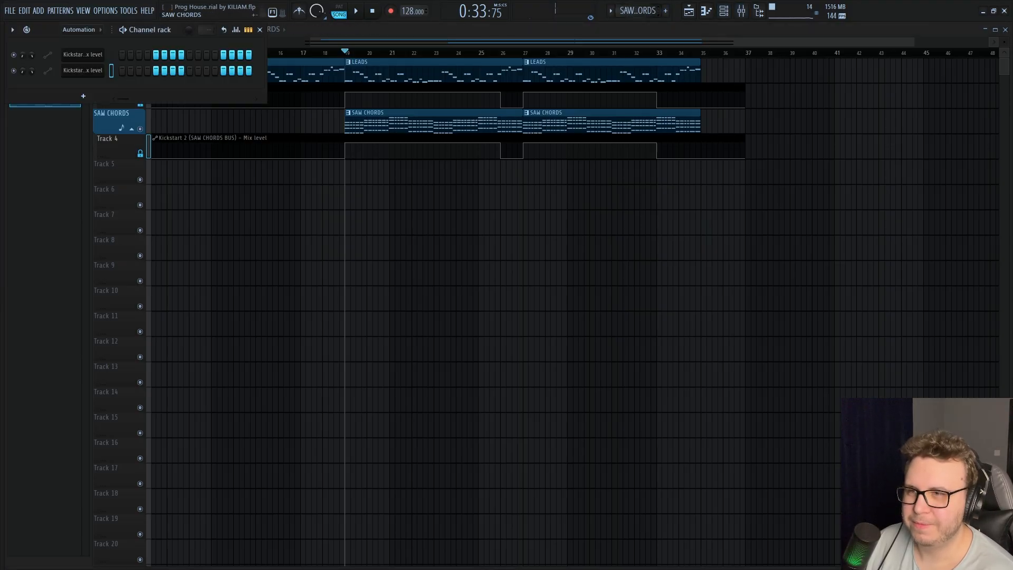
left_click(647, 11)
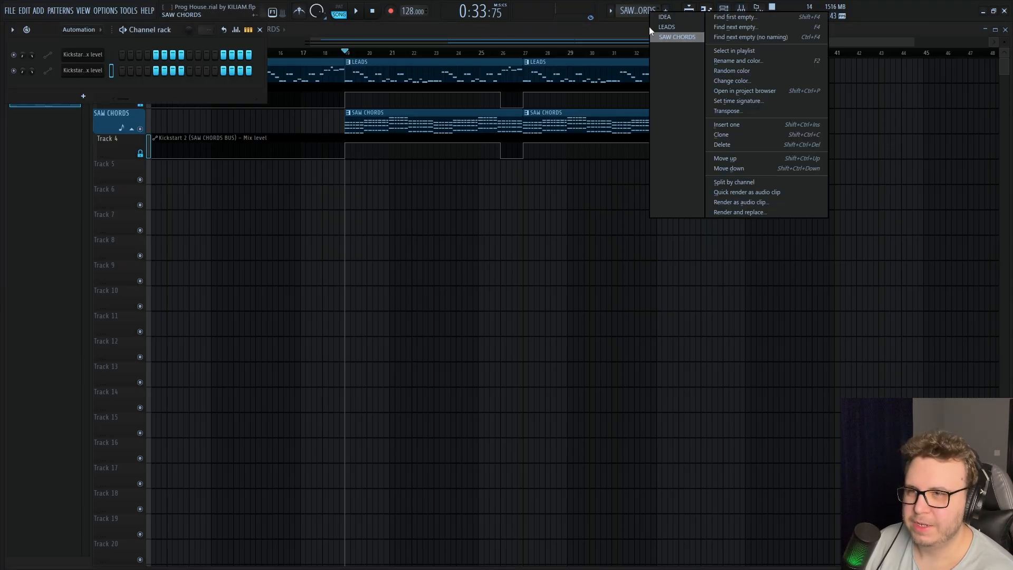
double_click(419, 128)
key("ctrl+a")
key("Escape")
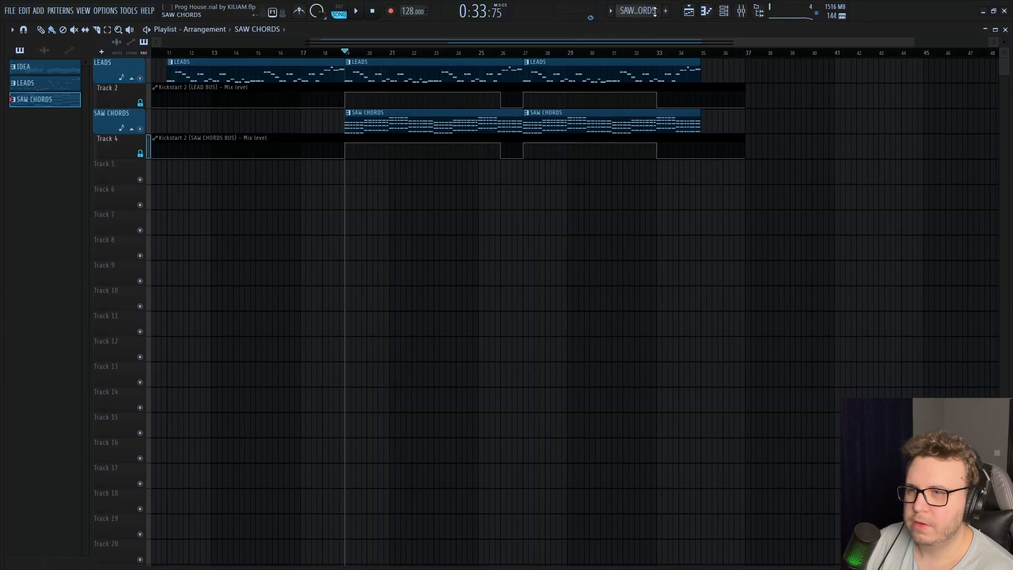
Create a blue pattern named PIANO CHORDS and place it on playlist Track 5 from bar 19, below the saw chords
left_click(665, 10)
type("PIANO CHORDS")
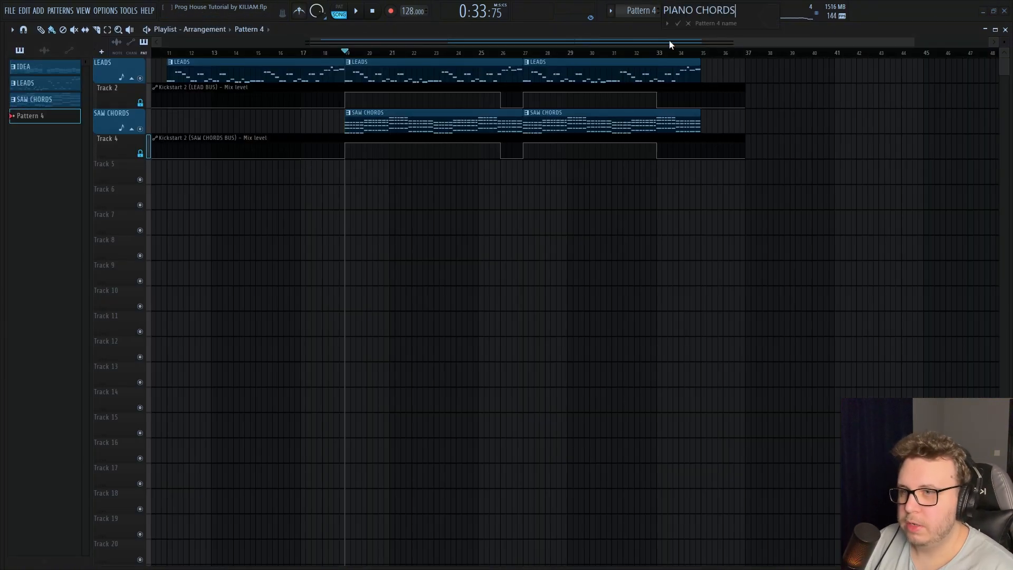
left_click(770, 21)
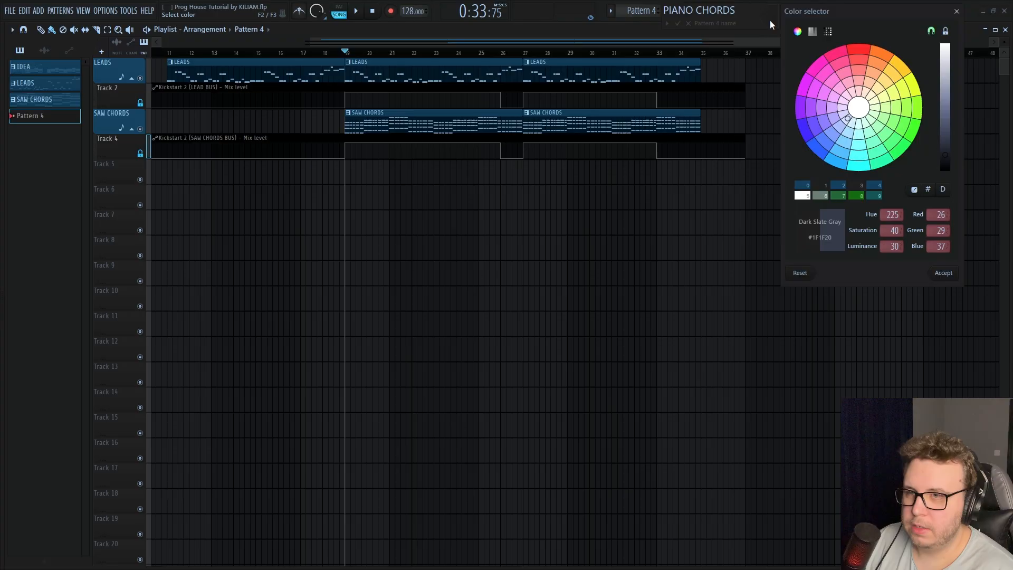
left_click(813, 191)
key("Return")
left_click(350, 174)
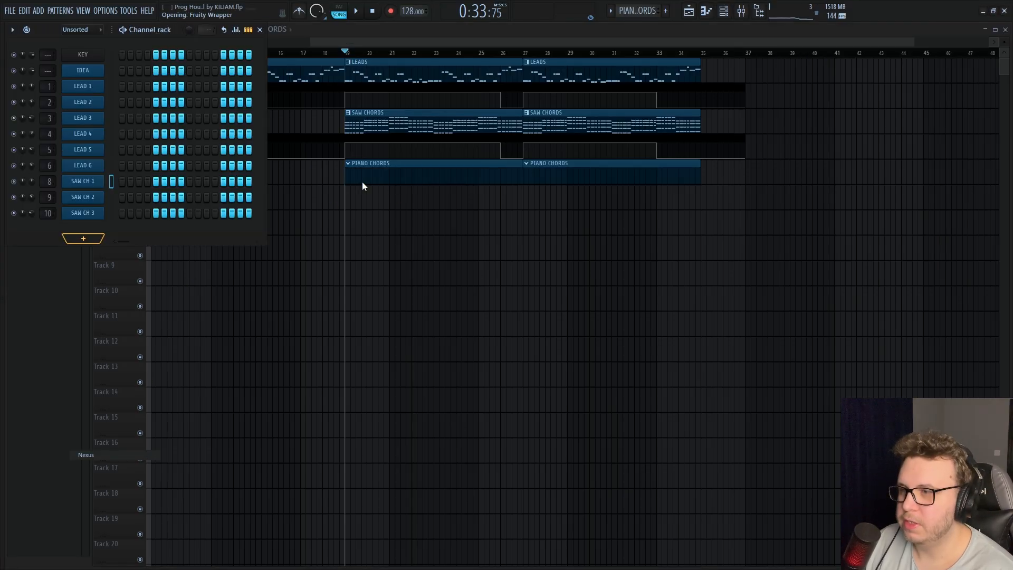
Search the Nexus presets for "dance piano" and load Dance Piano 1 from the House 2 expansion
left_click(320, 338)
type("dance pi")
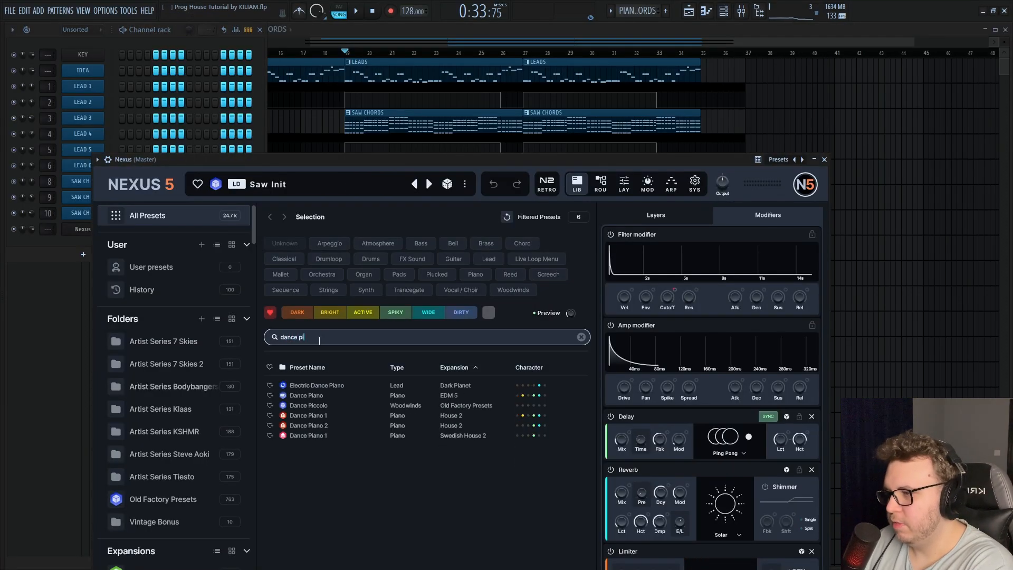
type("ano")
left_click(321, 407)
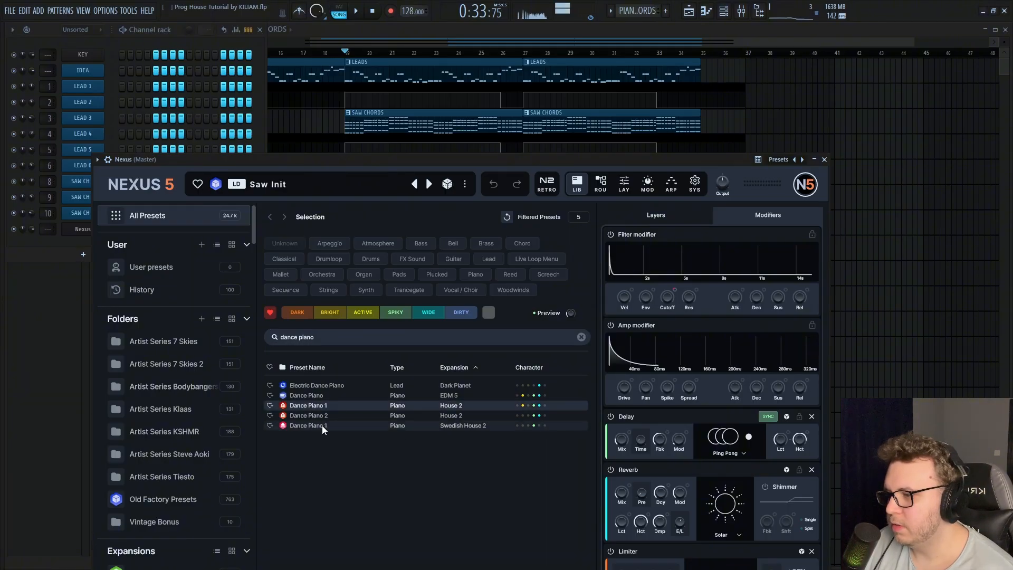
left_click(322, 425)
key("Escape")
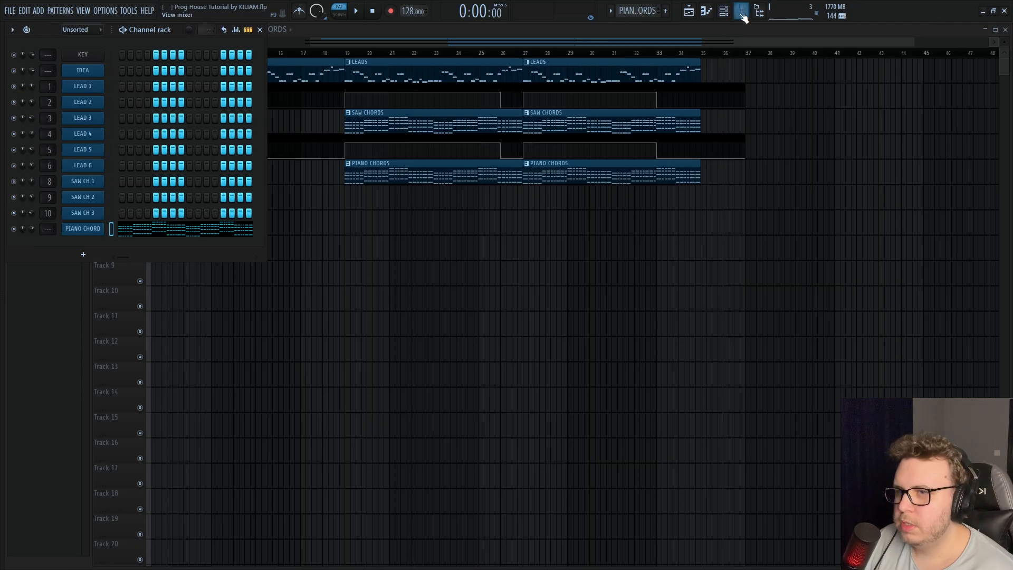
Assign the PIANO CHORD channel to free mixer track 12 and route it only to the SAW CHORDS BUS
left_click(742, 12)
left_click(743, 12)
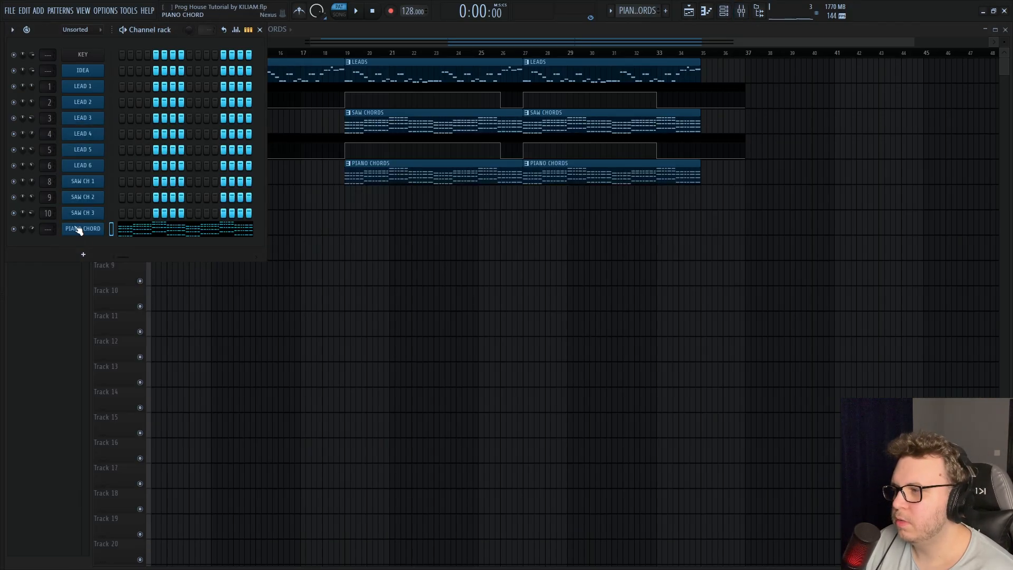
left_click(165, 37)
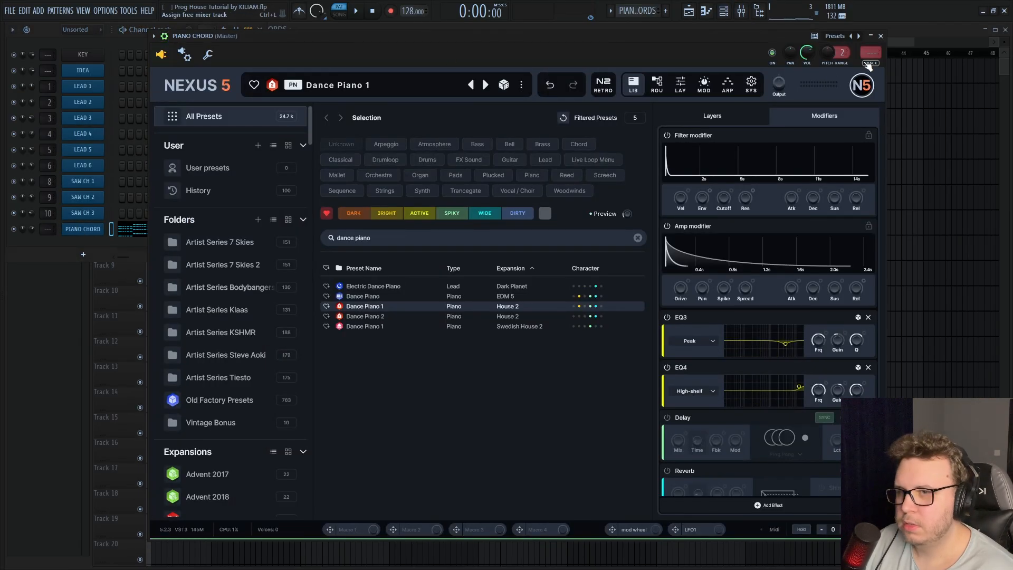
key("ctrl+l")
right_click(350, 527)
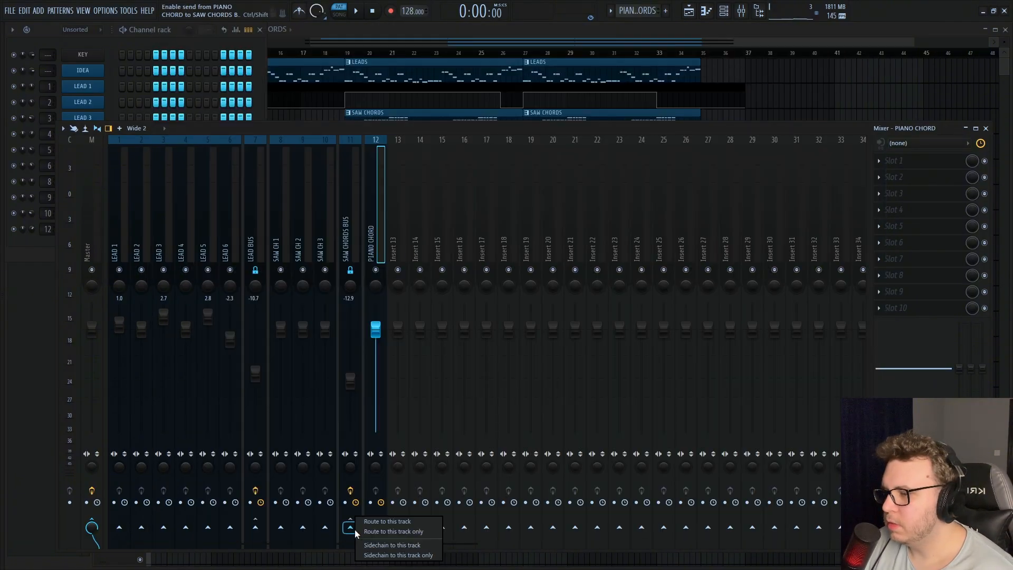
left_click(374, 531)
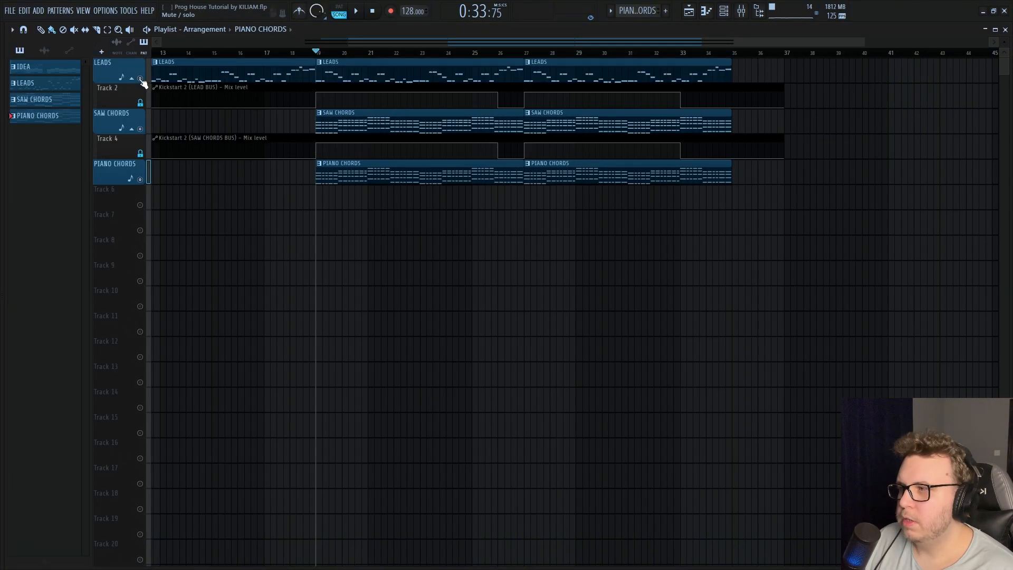
Play the arrangement from bar 19 and balance the mixer, setting the SAW CHORDS BUS to -13.5 and PIANO CHORD to -0.8
scroll(473, 274, "down", 4)
scroll(528, 248, "up", 1)
scroll(527, 242, "right", 2)
key("space")
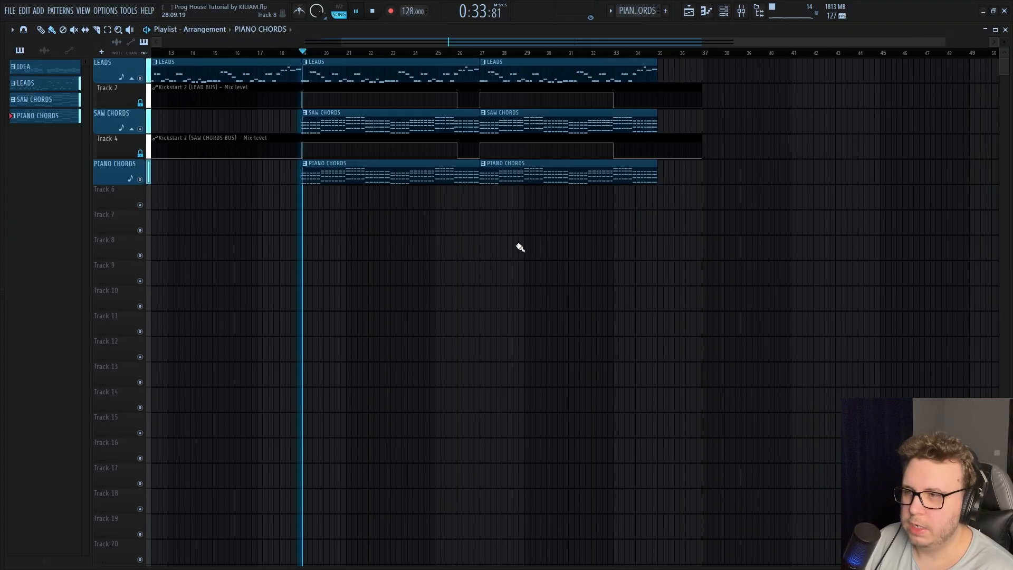
key("F9")
left_click(255, 374)
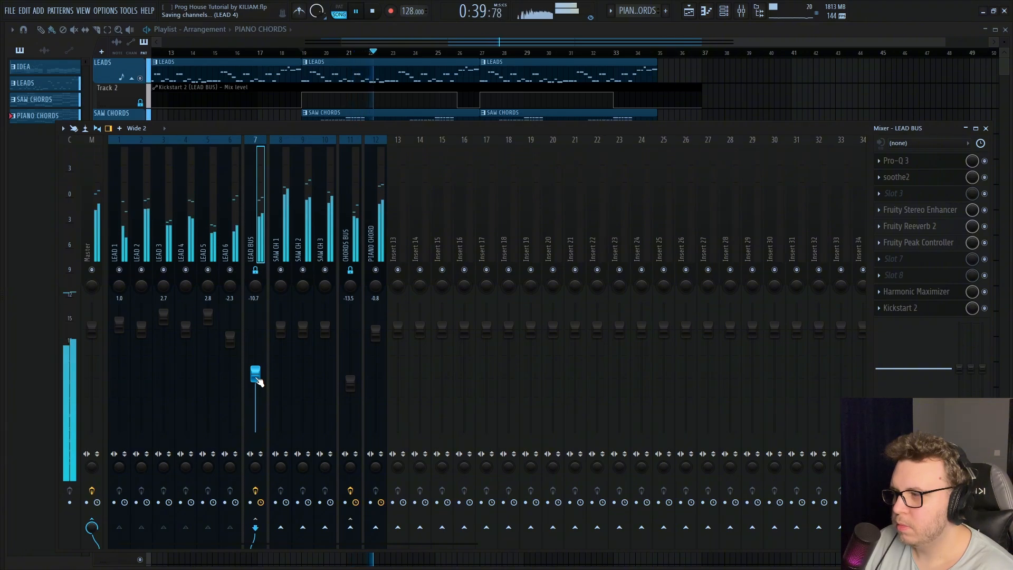
key("F9")
scroll(607, 237, "up", 1)
scroll(644, 165, "down", 1)
key("space")
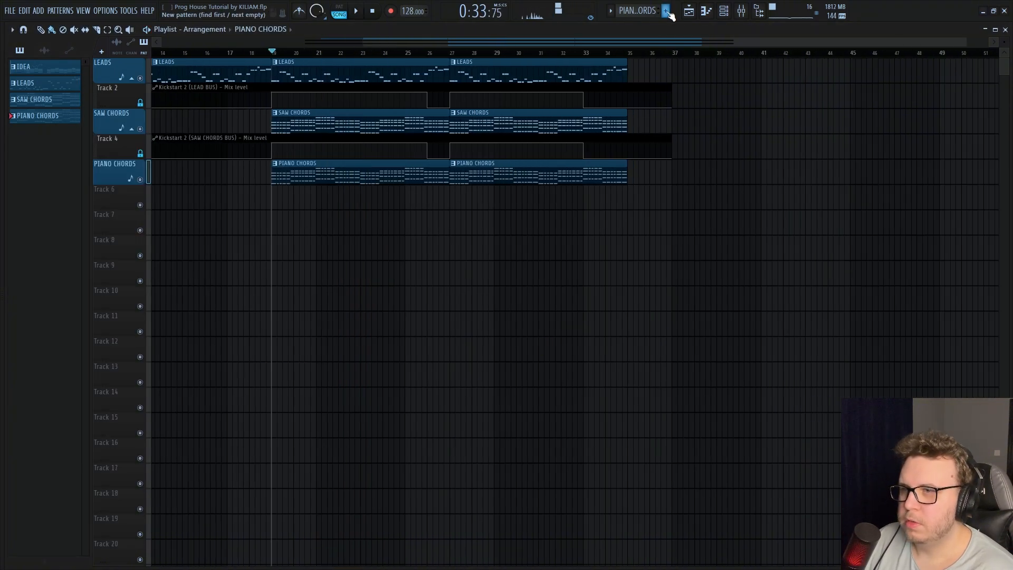
Create a new pattern named MID BASS
left_click(667, 12)
type("Mid")
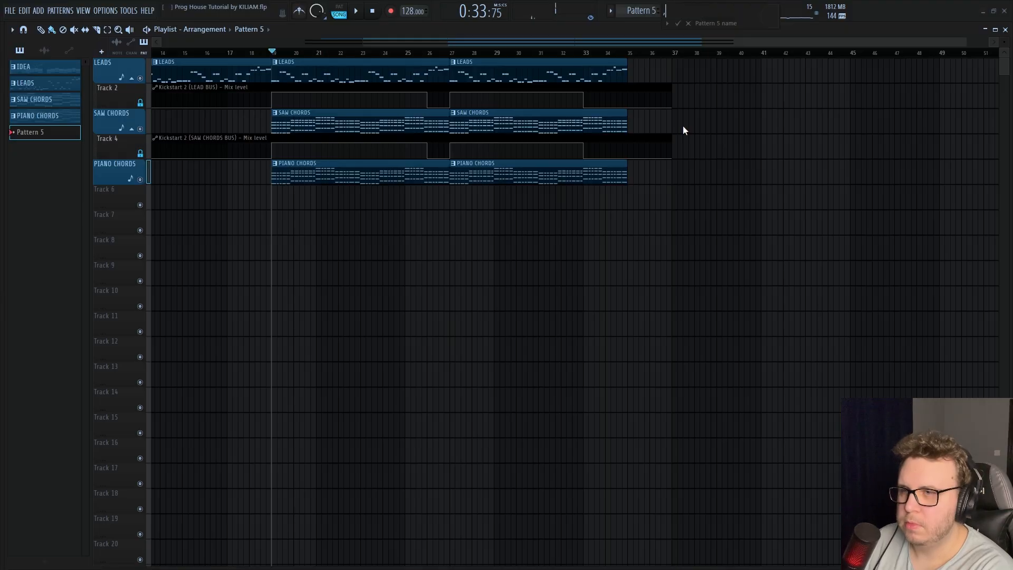
key("BackSpace")
key("BackSpace")
key("BackSpace")
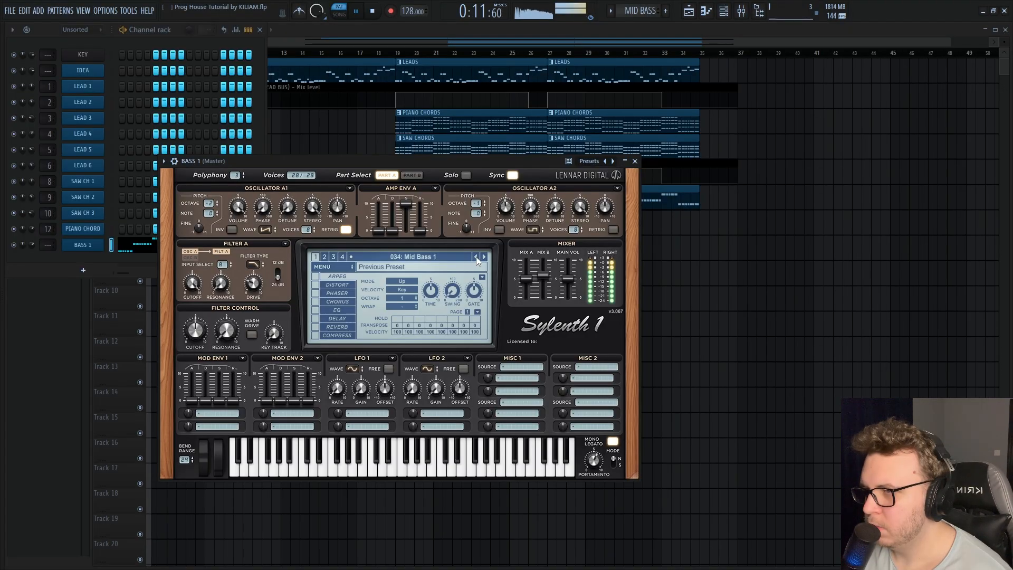
Lower the BASS 1 channel volume to 61%, then clone the channel as BASS 2
left_click_drag(31, 245, 32, 250)
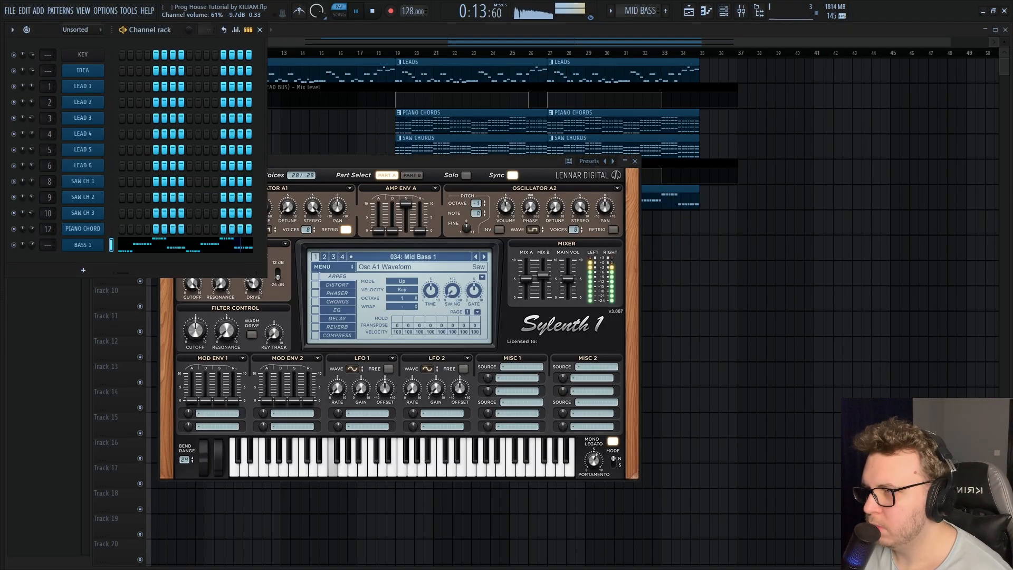
right_click(82, 245)
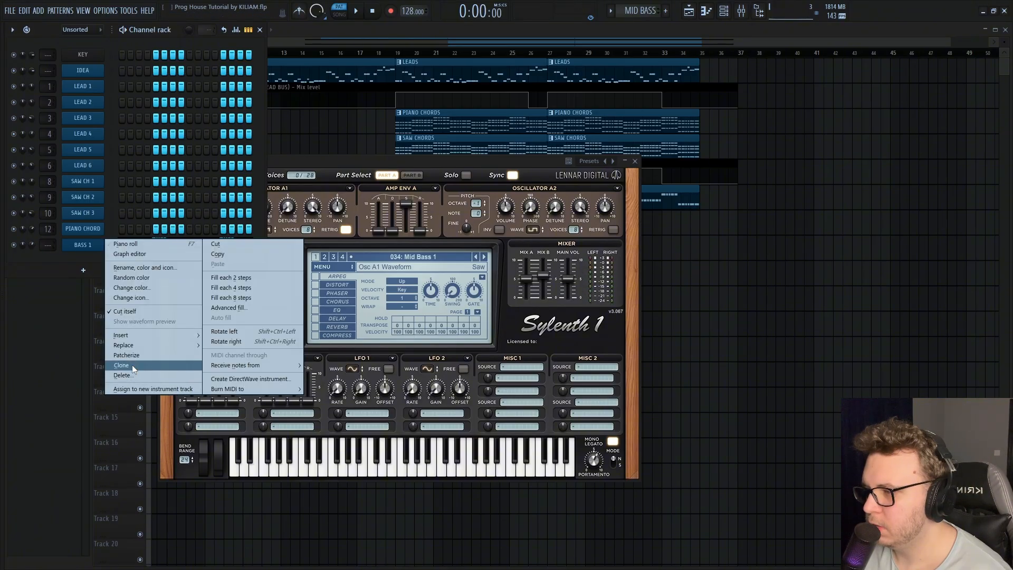
left_click(121, 365)
right_click(82, 261)
left_click(139, 285)
left_click_drag(80, 271, 62, 275)
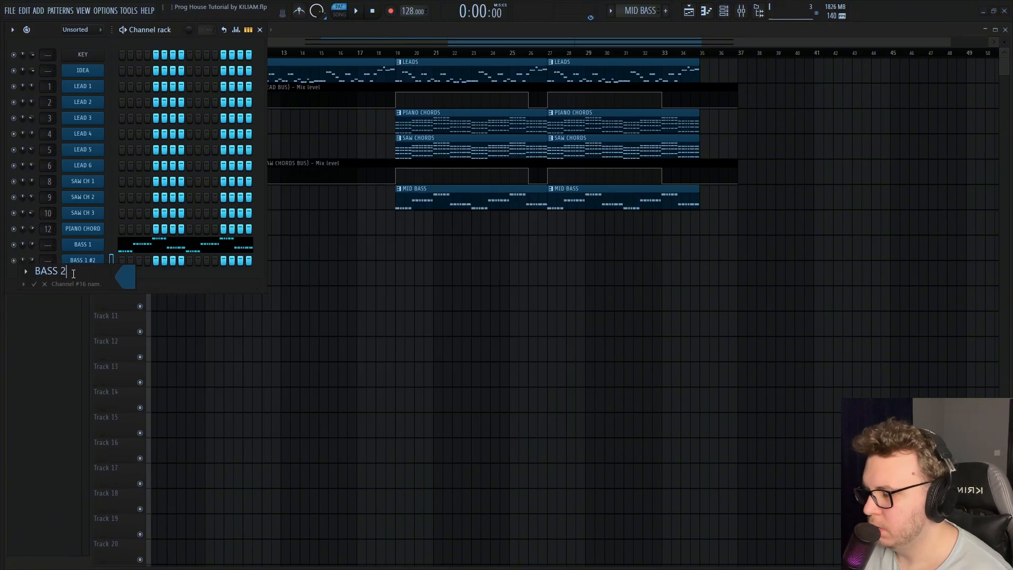
key("Return")
Mute BASS 1, open the BASS 2 Sylenth1 and play the pattern to audition the second bass layer
left_click(14, 245)
right_click(101, 263)
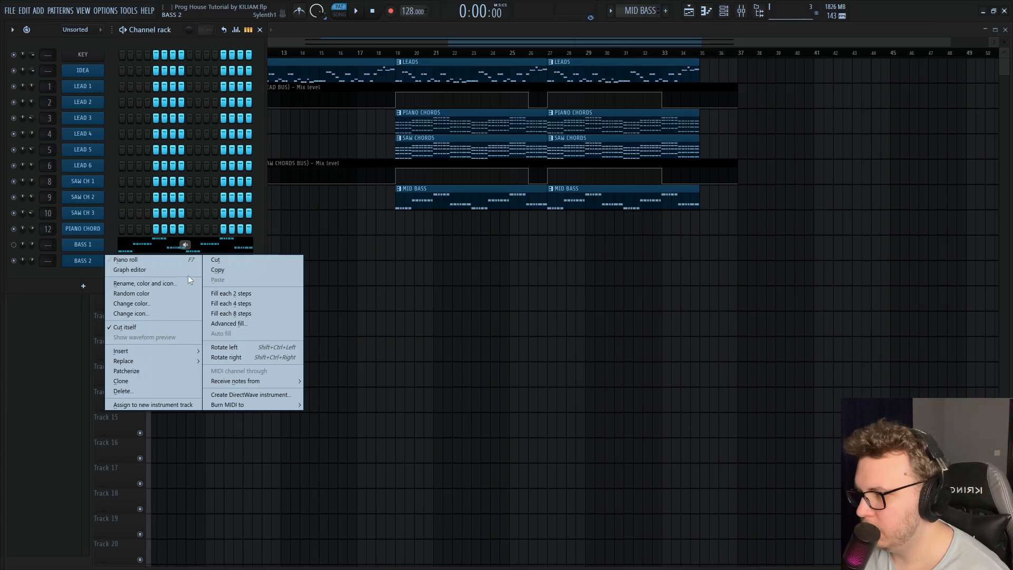
left_click(84, 261)
key("space")
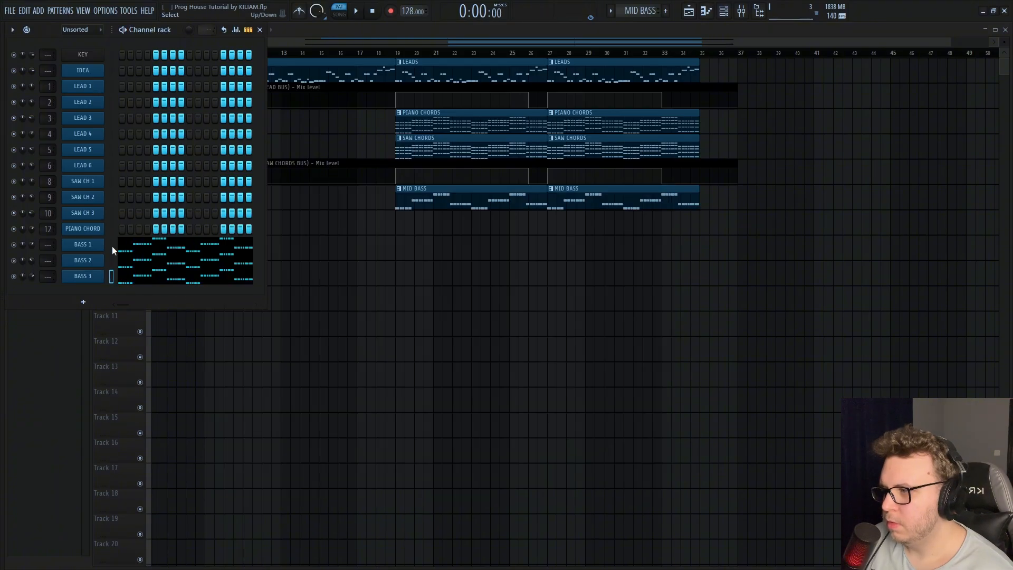
Assign the BASS 1, BASS 2 and BASS 3 channels to free mixer tracks 13 to 15
left_click_drag(112, 246, 115, 271)
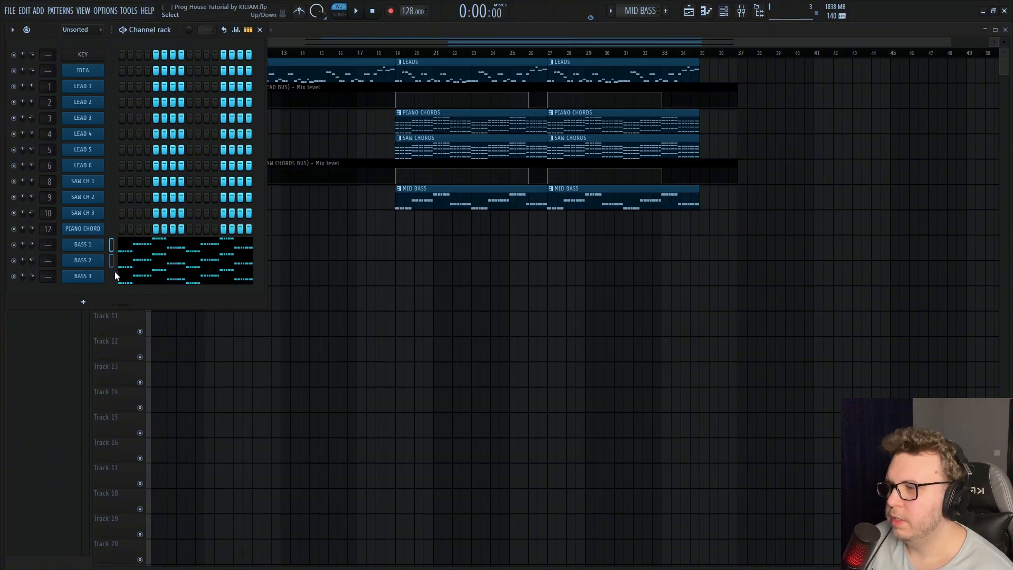
key("ctrl+l")
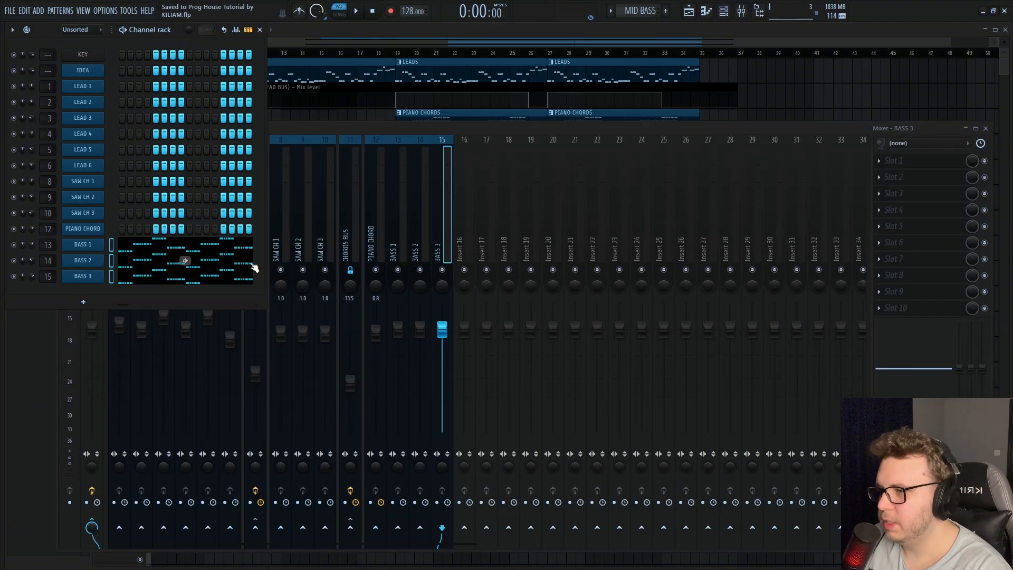
Adjust the portamento time in the BASS 1 Sylenth1
left_click(132, 256)
left_click(727, 11)
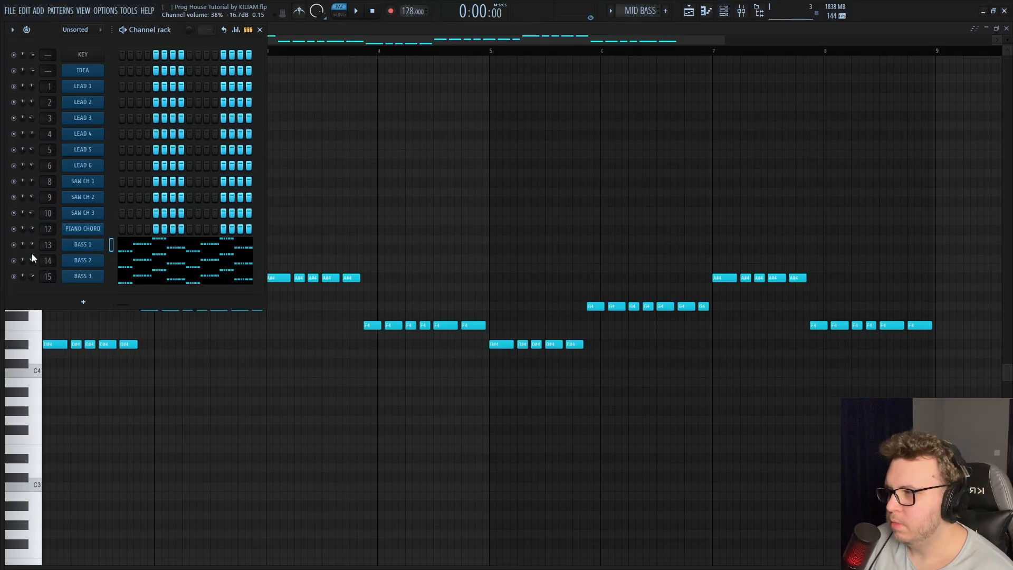
left_click(98, 246)
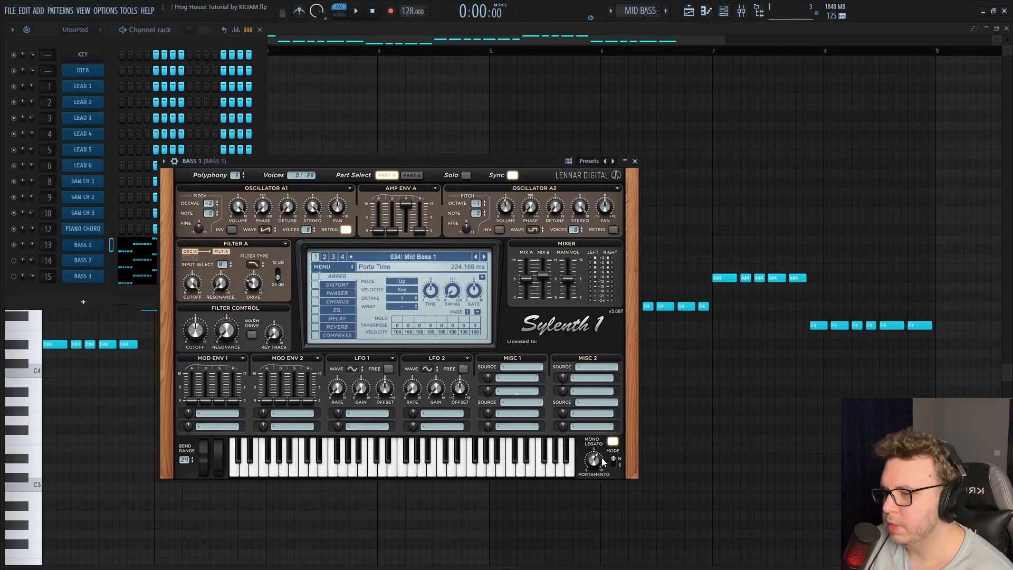
left_click_drag(594, 463, 596, 460)
Duplicate the first four bars of BASS 1 notes in the piano roll so the copy starts at bar 5
mouse_move(572, 423)
left_mouse_down()
mouse_move(486, 356)
mouse_move(50, 182)
mouse_move(432, 196)
left_mouse_up()
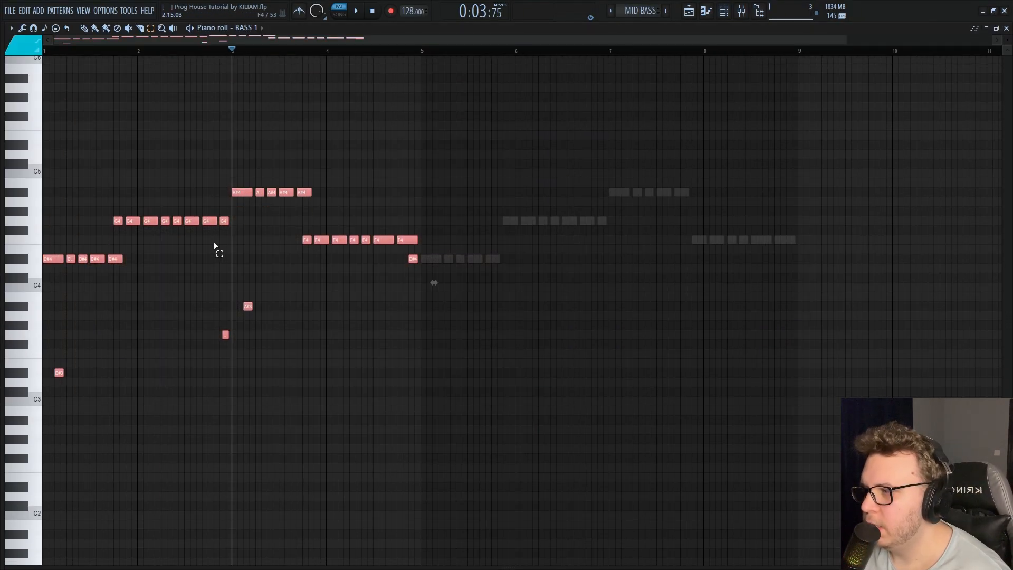
scroll(218, 248, "down", 2)
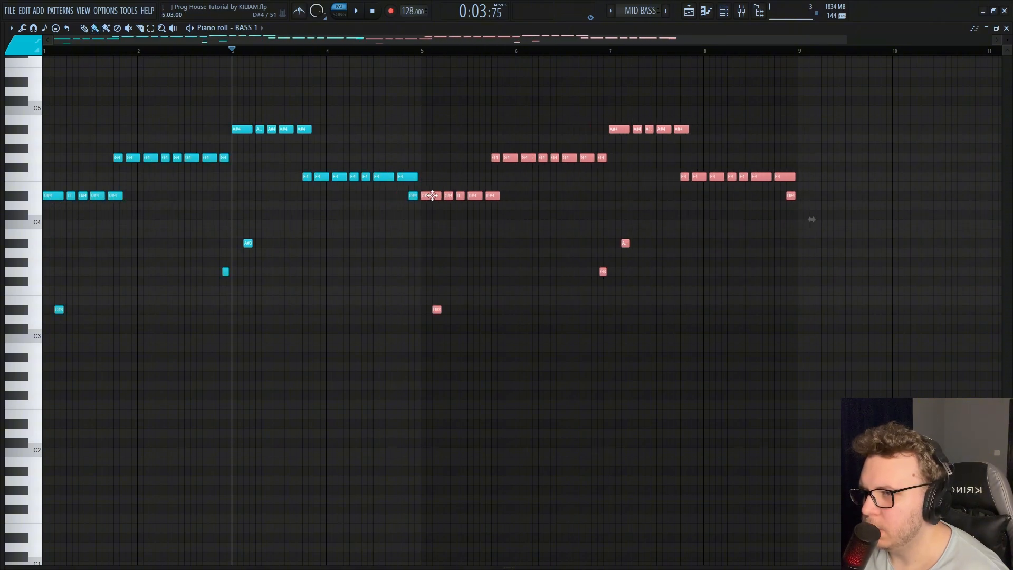
scroll(455, 218, "up", 3)
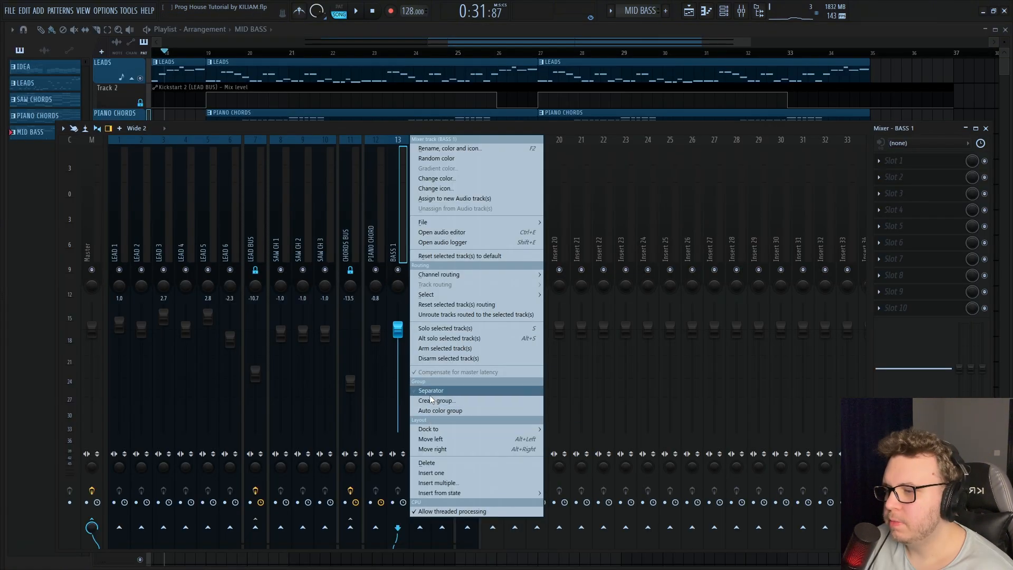
Add a separator before the BASS 1 mixer track and route BASS 1, BASS 2 and BASS 3 only to the MID BASS BUS
left_click(429, 395)
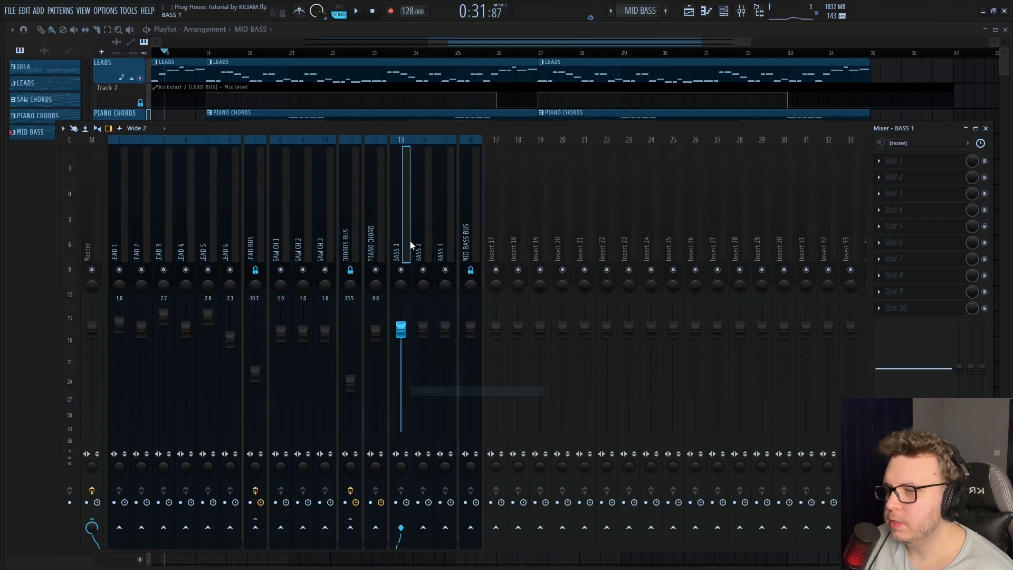
right_click(471, 526)
left_click(492, 525)
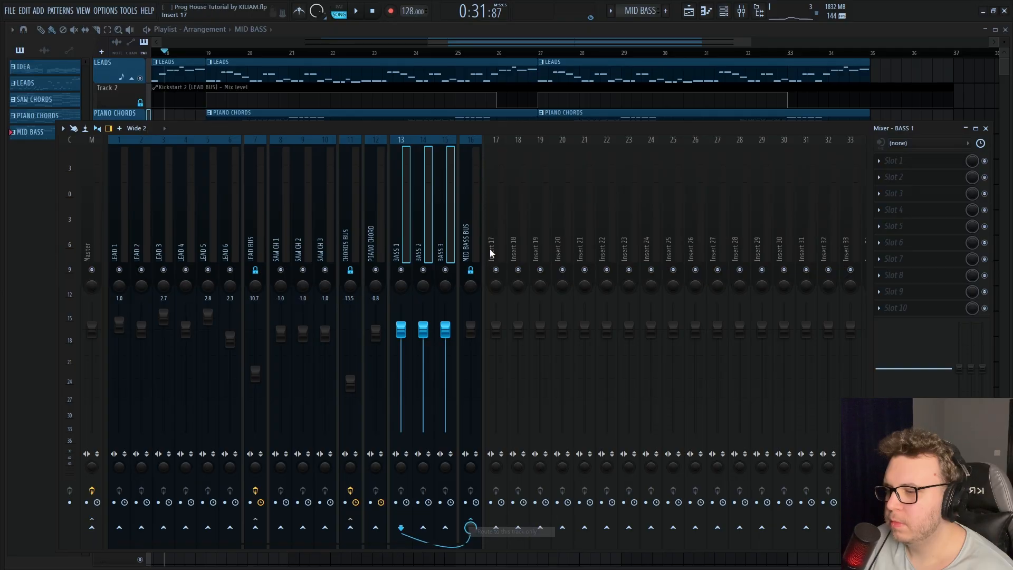
Load CamelCrusher in slot 1 and soothe2 in slot 2 of the MID BASS BUS
left_click(467, 234)
left_click(901, 163)
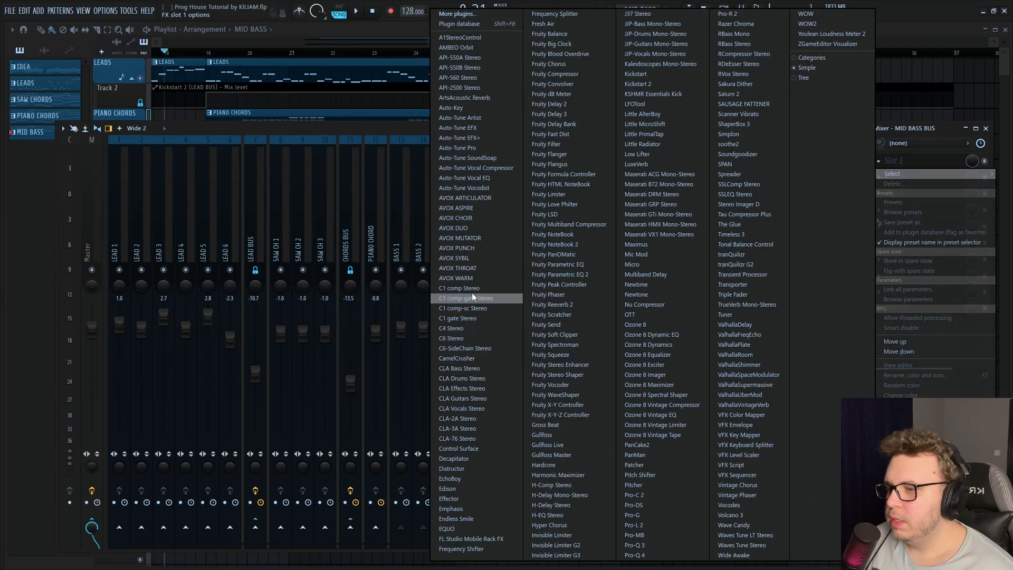
left_click(471, 359)
left_click(147, 180)
left_click(150, 180)
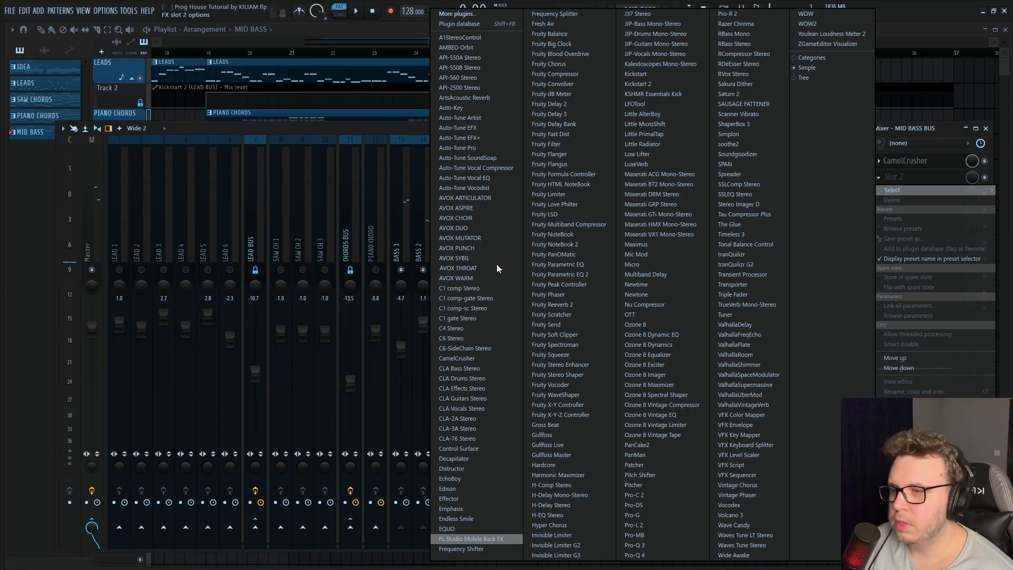
left_click(740, 143)
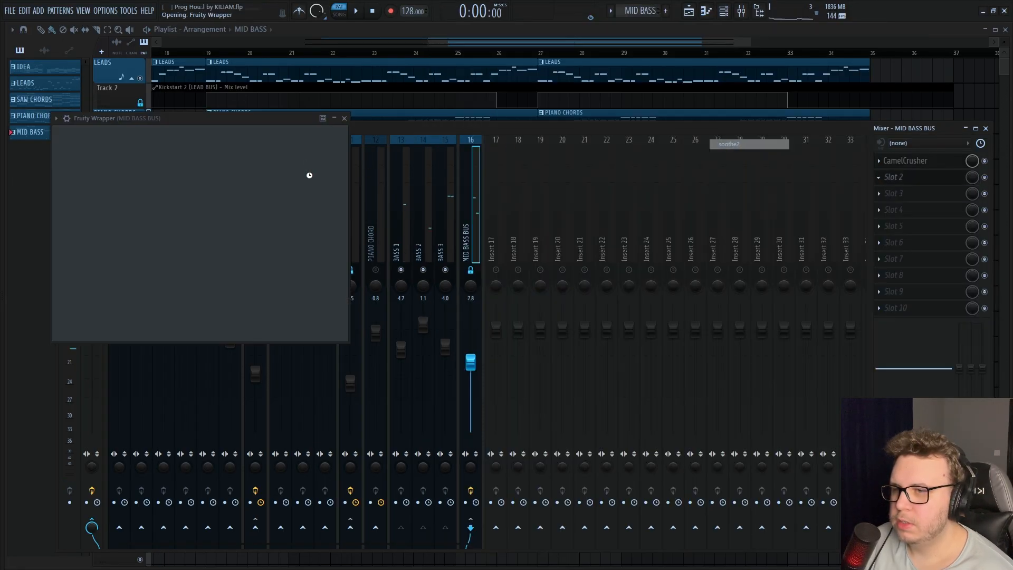
Load the Melodic bass control preset from the Bass category in the MID BASS BUS soothe2 and play the pattern
left_click(277, 135)
left_click(242, 268)
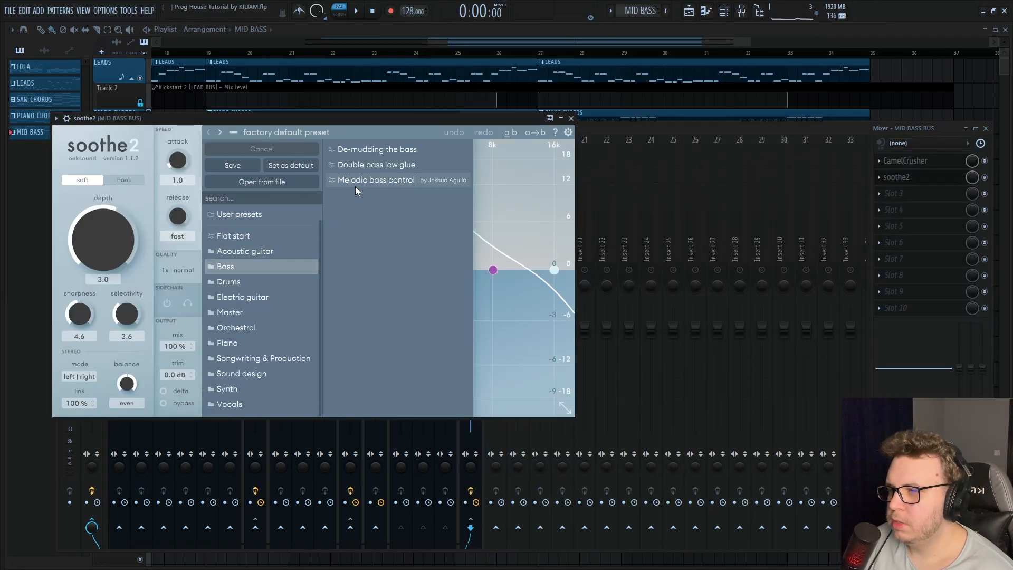
scroll(311, 231, "up", 1)
left_click(359, 182)
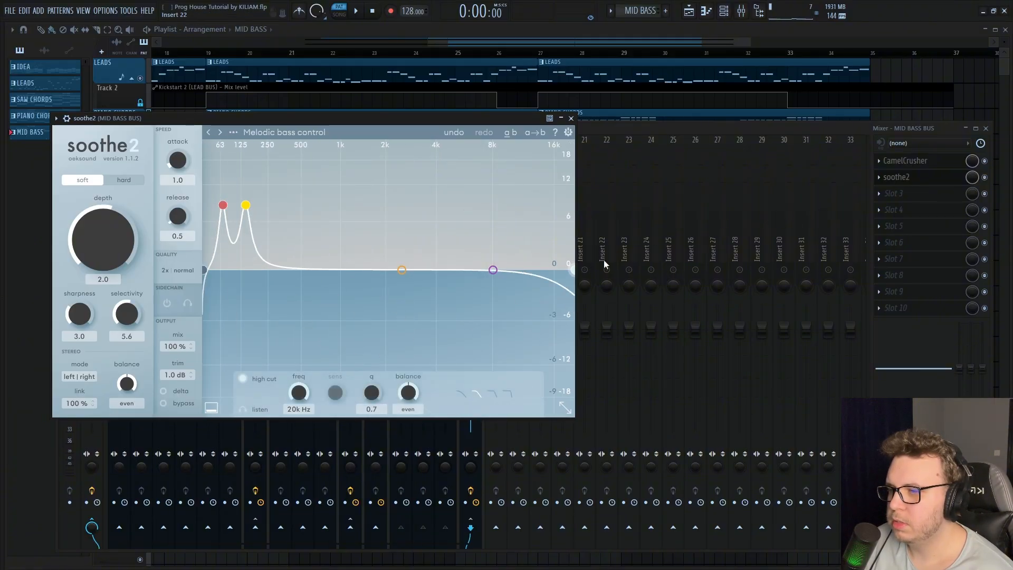
left_click_drag(574, 267, 645, 226)
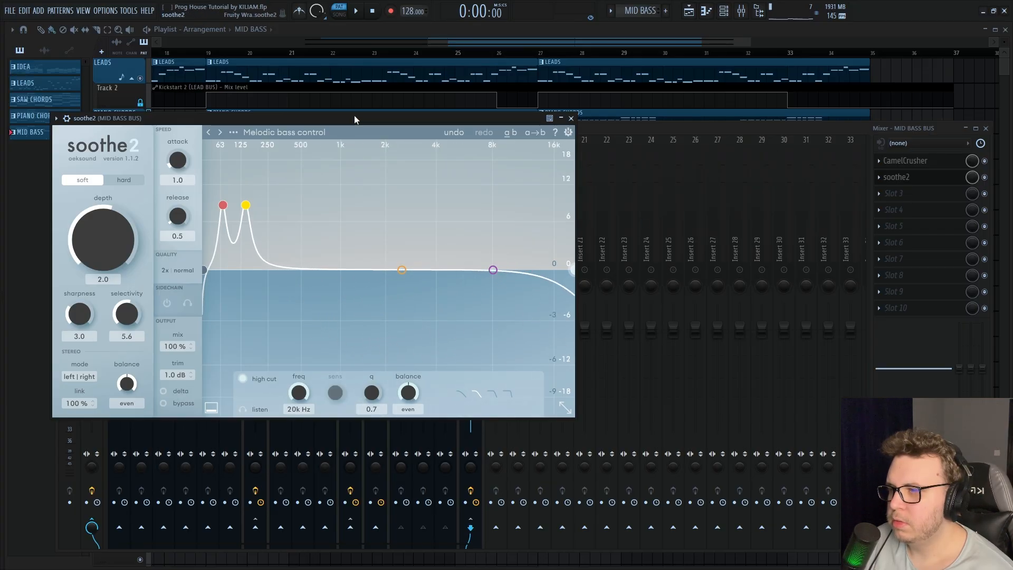
key("space")
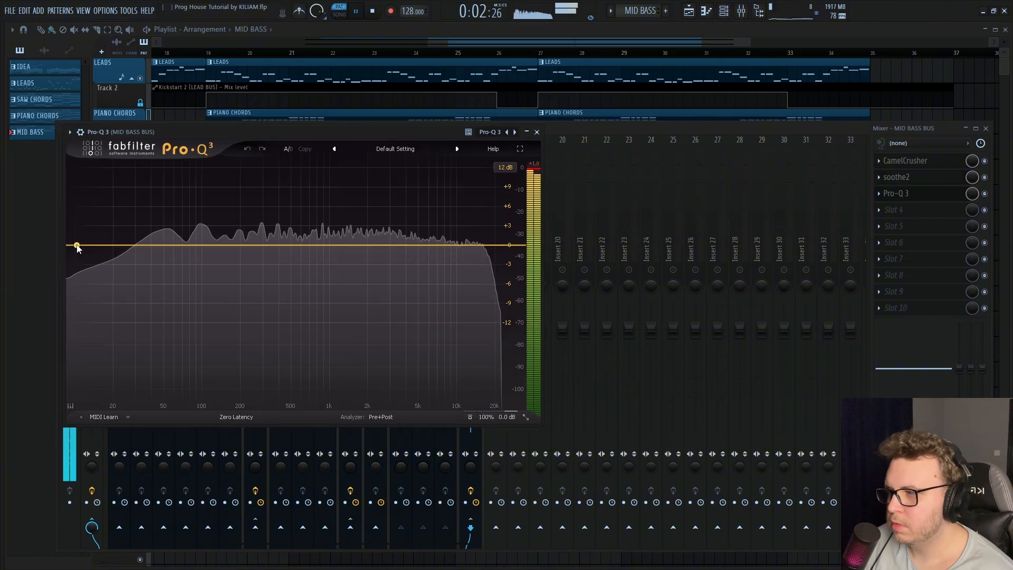
Add Pro-Q 3 in slot 3 of the MID BASS BUS with a 30 dB/oct low cut at about 141 Hz
left_click_drag(77, 245, 229, 249)
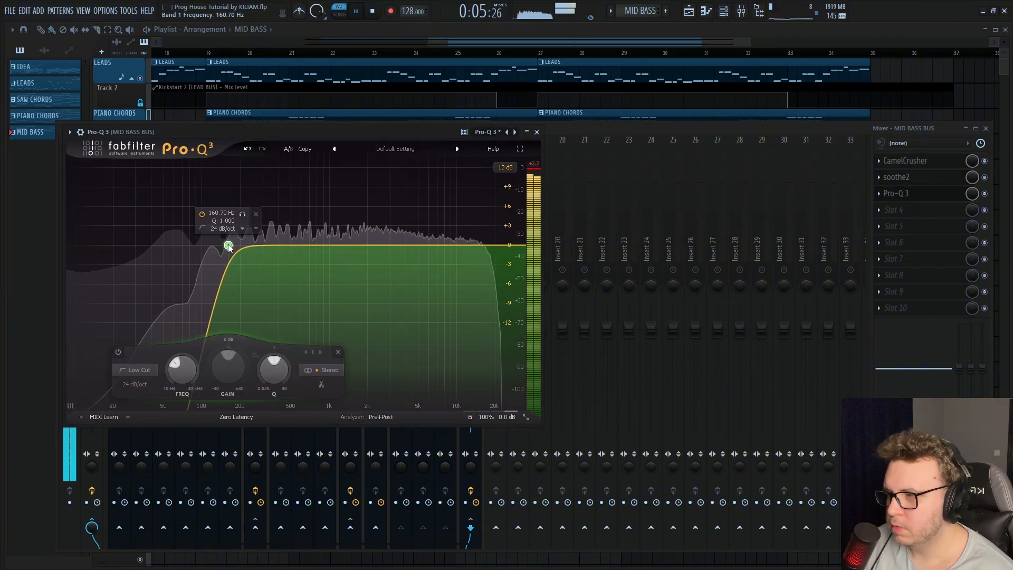
left_click(229, 248, "alt+shift")
scroll(229, 249, "down", 1)
left_click(242, 215)
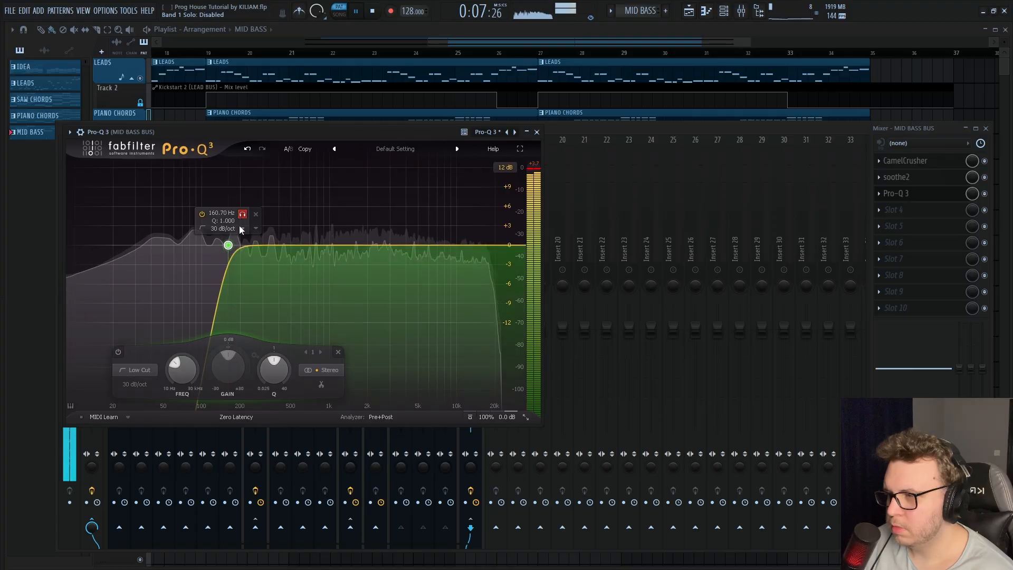
left_click_drag(228, 245, 221, 245)
left_click(235, 213)
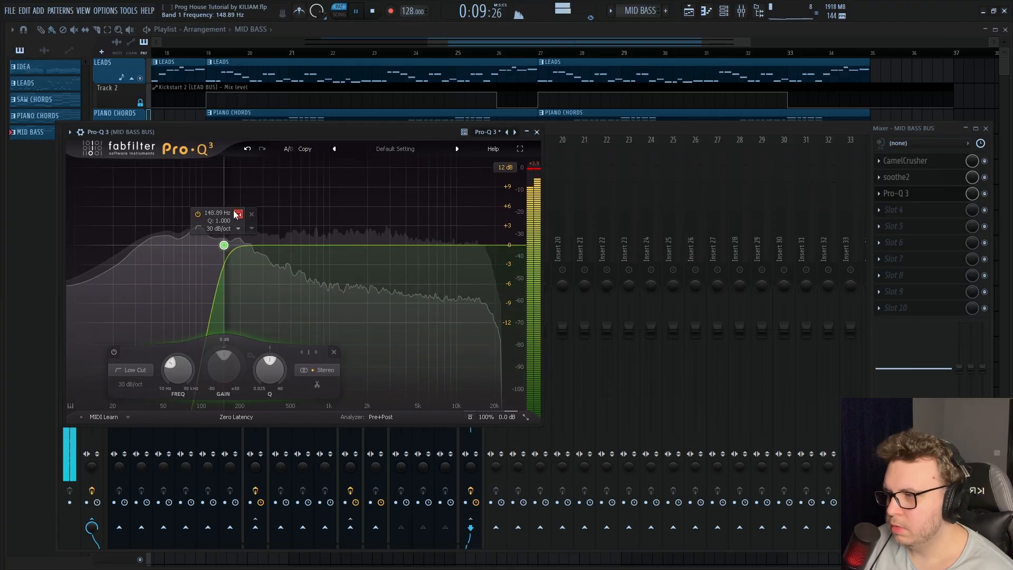
left_click_drag(231, 211, 231, 211)
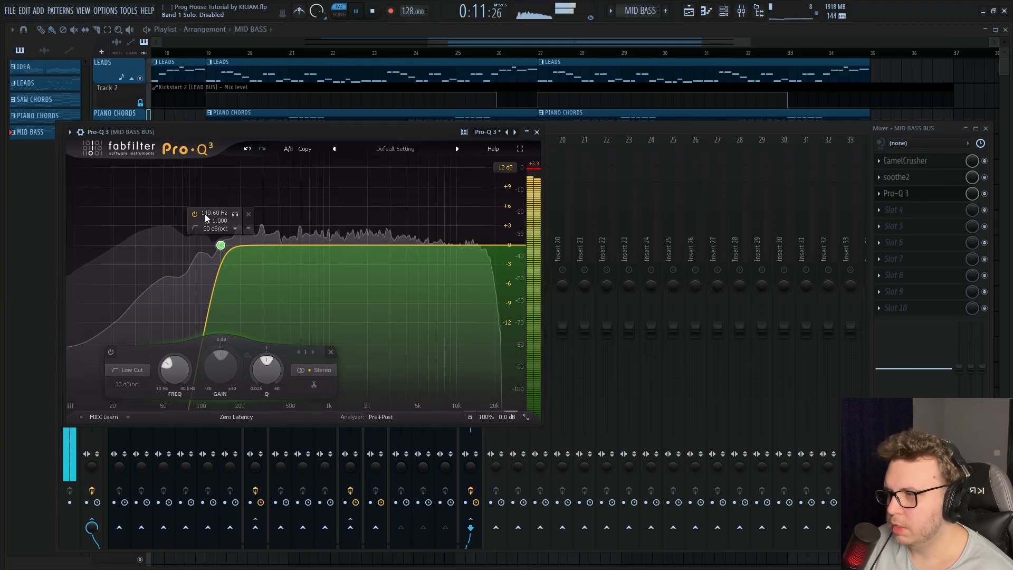
key("space")
key("space")
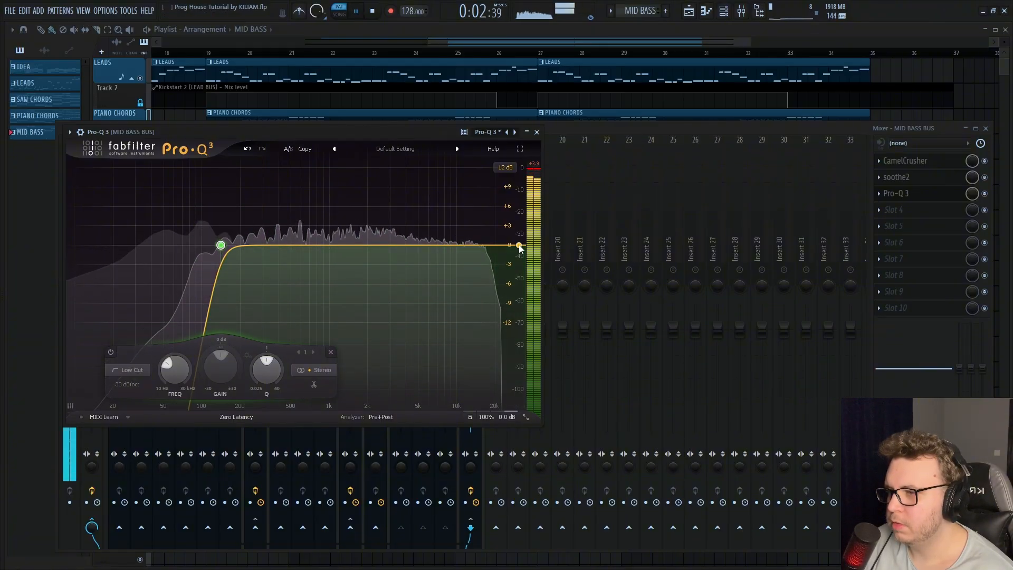
Add a high cut in the MID BASS BUS Pro-Q 3 and load Kickstart 2 at 1/4 with 100% mix in slot 10
left_click_drag(520, 246, 437, 252)
scroll(430, 245, "down", 1)
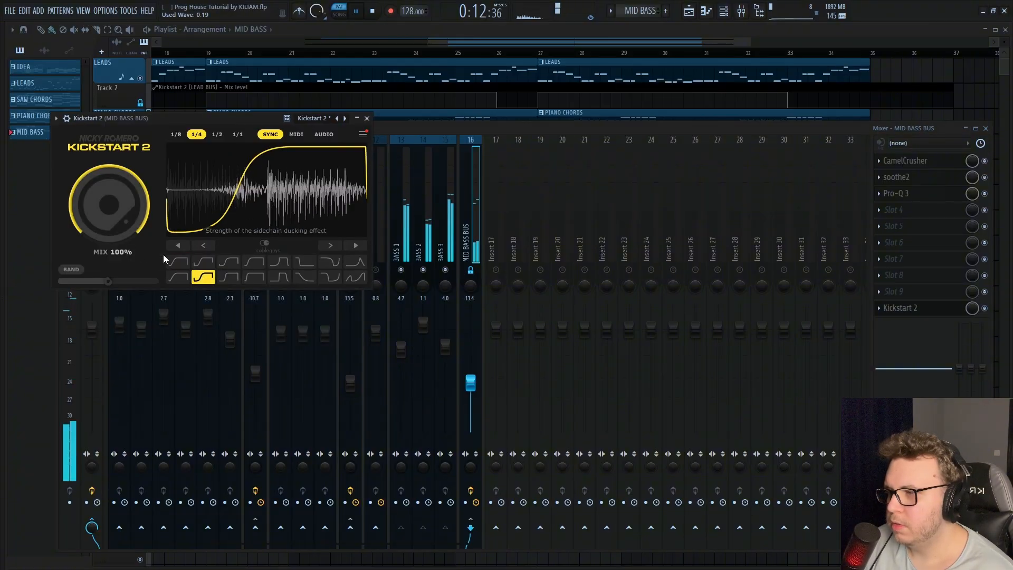
left_click(367, 119)
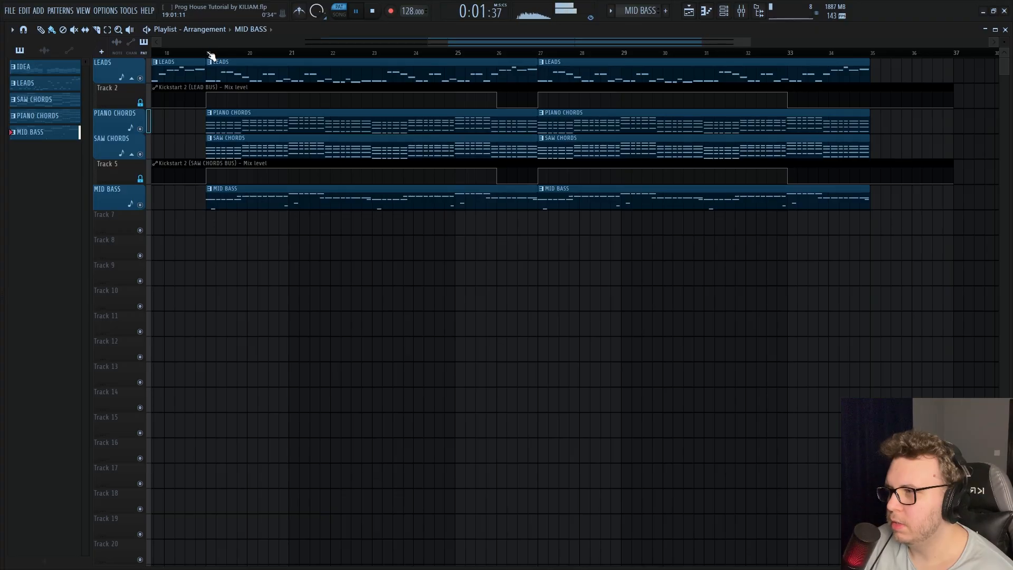
Play the full arrangement and set the MID BASS BUS volume to -14.7 dB
key("space")
left_click(728, 11)
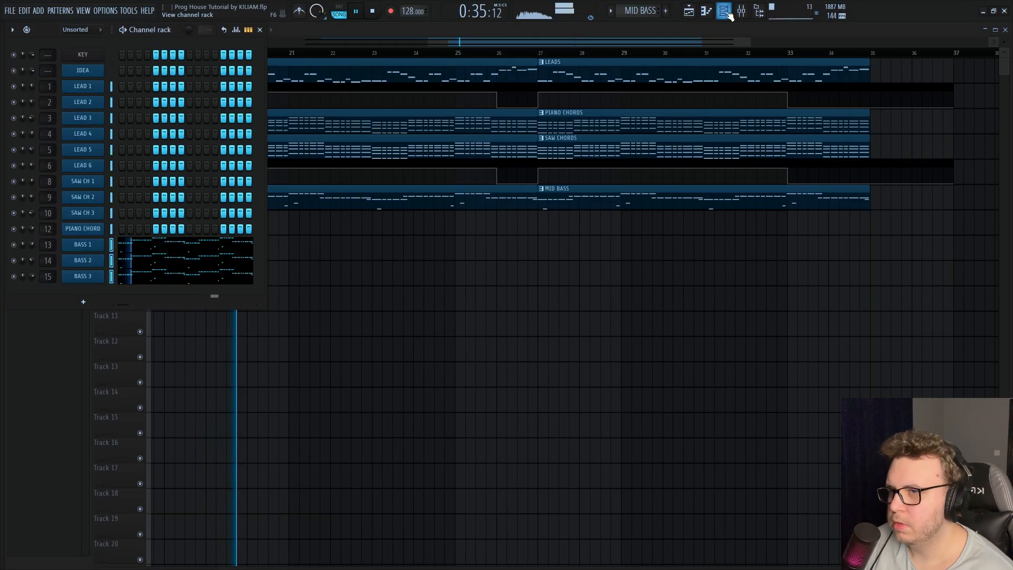
left_click(741, 12)
key("space")
key("space")
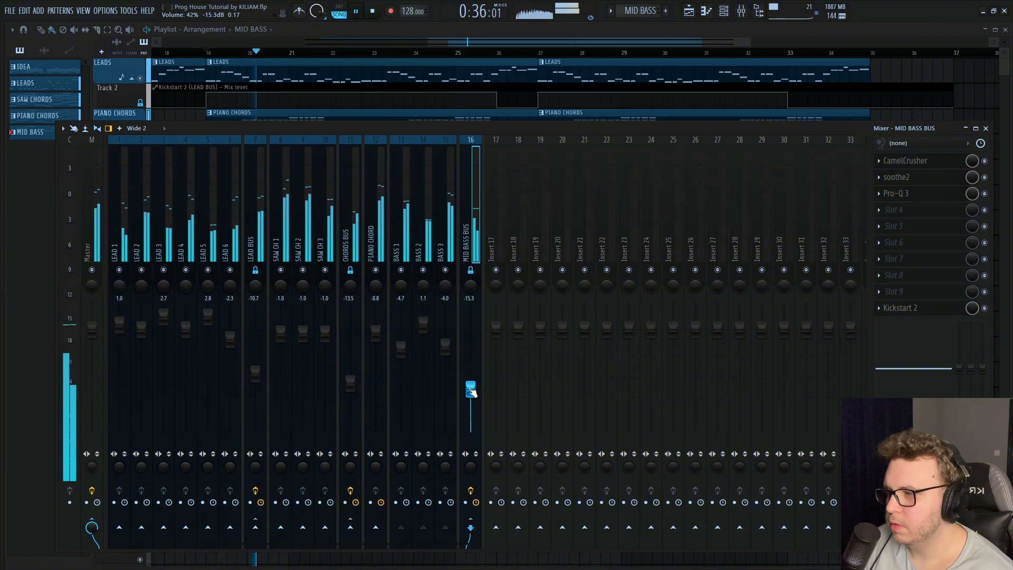
left_click_drag(473, 390, 473, 389)
key("space")
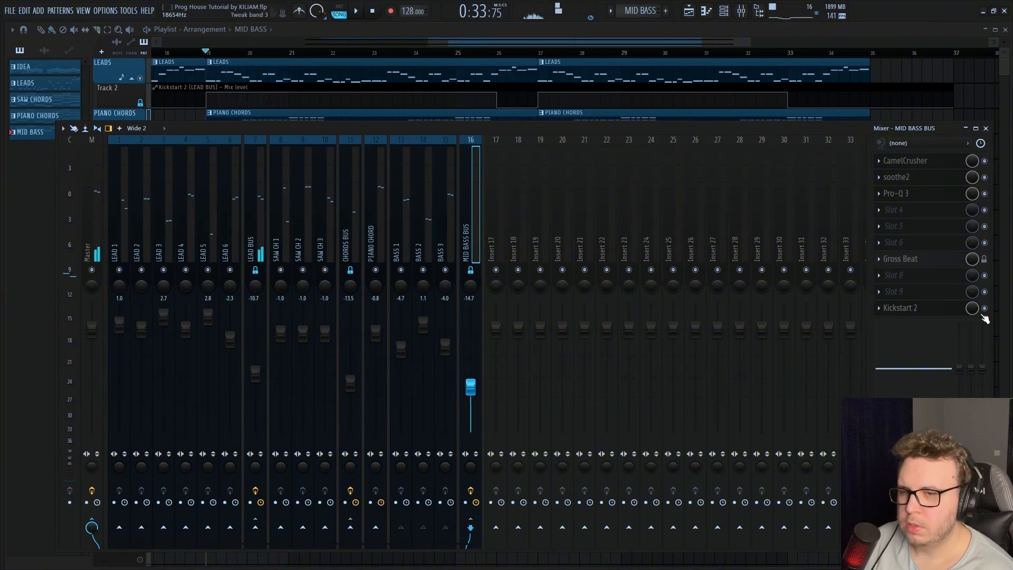
Create an automation clip for the MID BASS BUS Kickstart 2 mix level and move it to start at bar 10 on Track 7
right_click(972, 308)
left_click(967, 386)
key("F9")
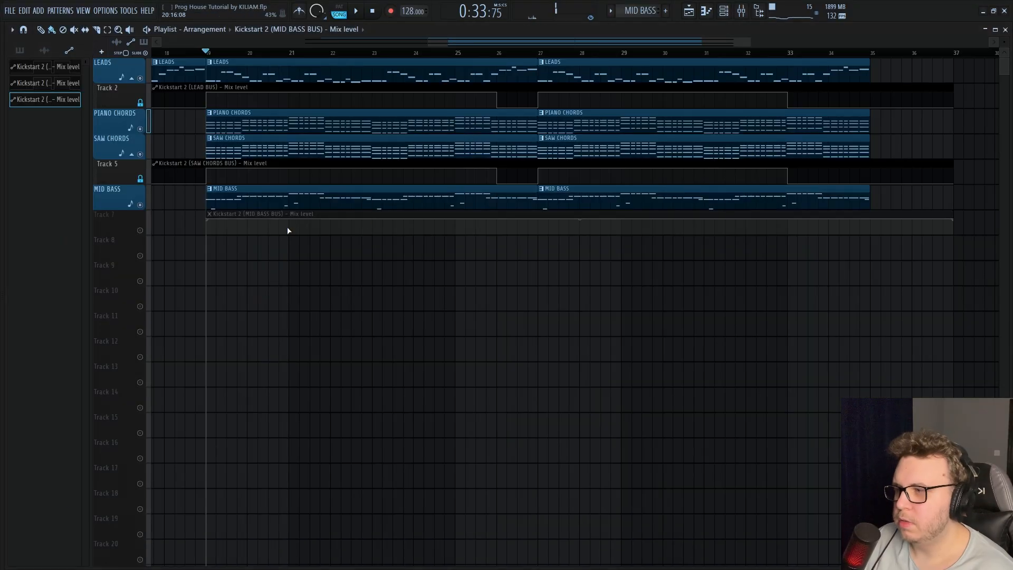
left_click_drag(244, 213, 274, 215)
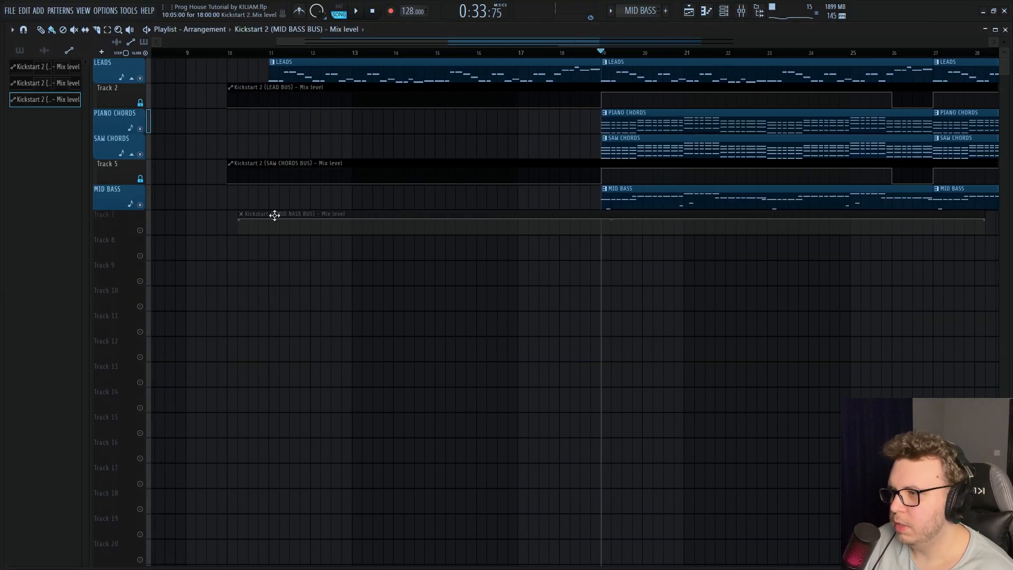
Group Track 7 with the MID BASS track and shape its mix-level automation like the lead and saw chord automation
left_click(141, 232)
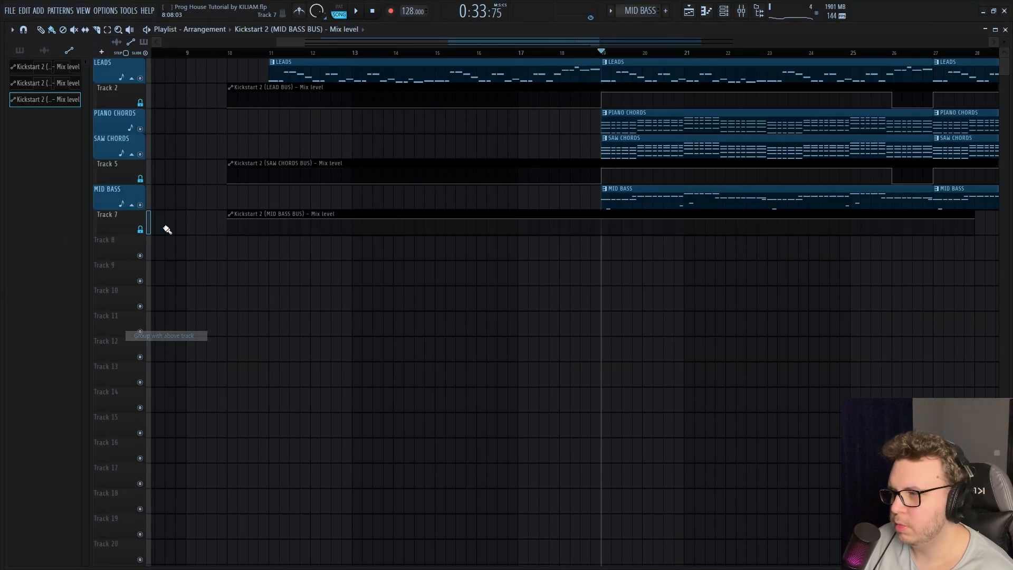
scroll(200, 227, "down", 3)
left_click_drag(217, 219, 224, 250)
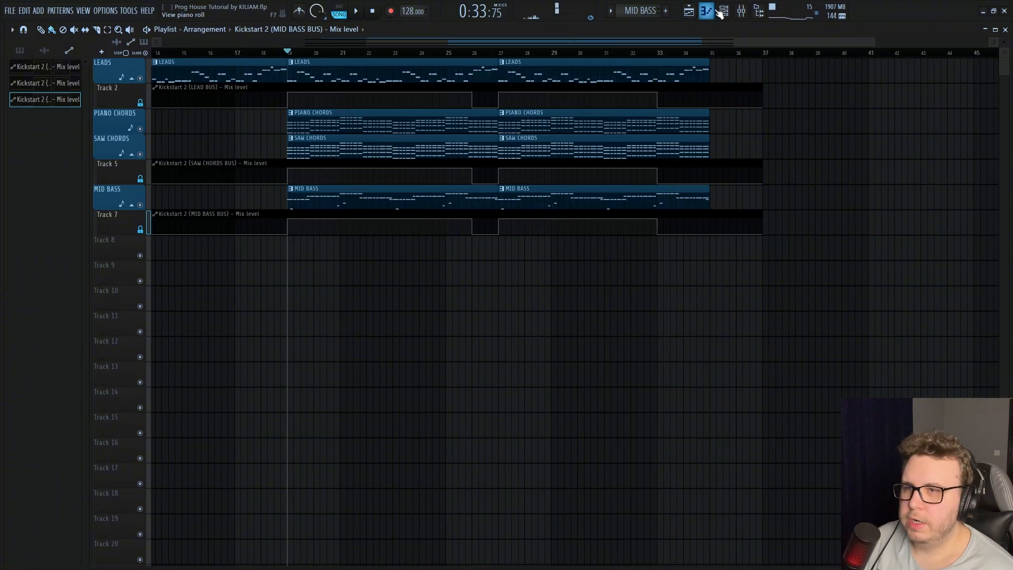
Show the Unsorted channel group and create a new pattern named SUB
left_click(722, 12)
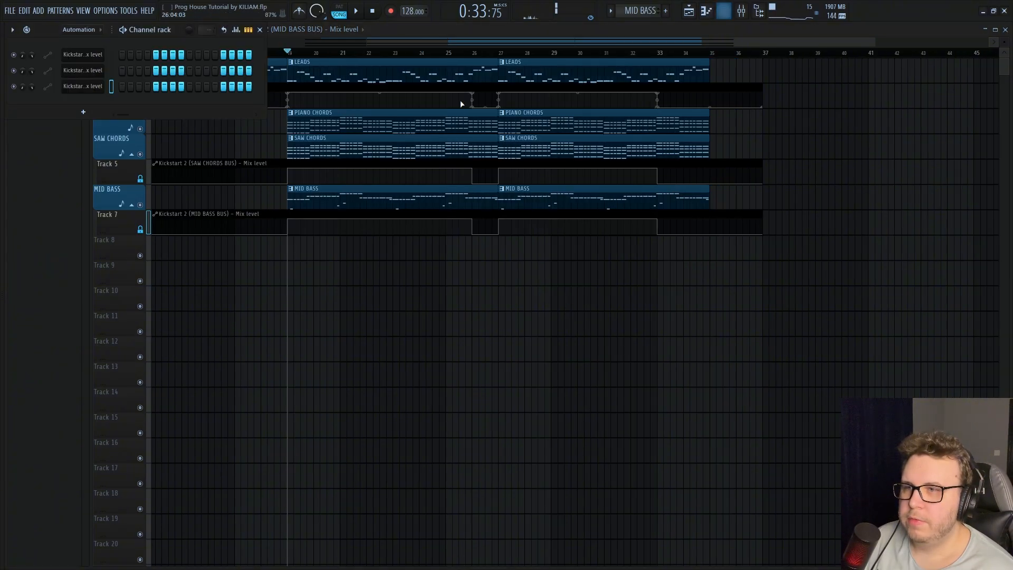
left_click(87, 30)
left_click(79, 66)
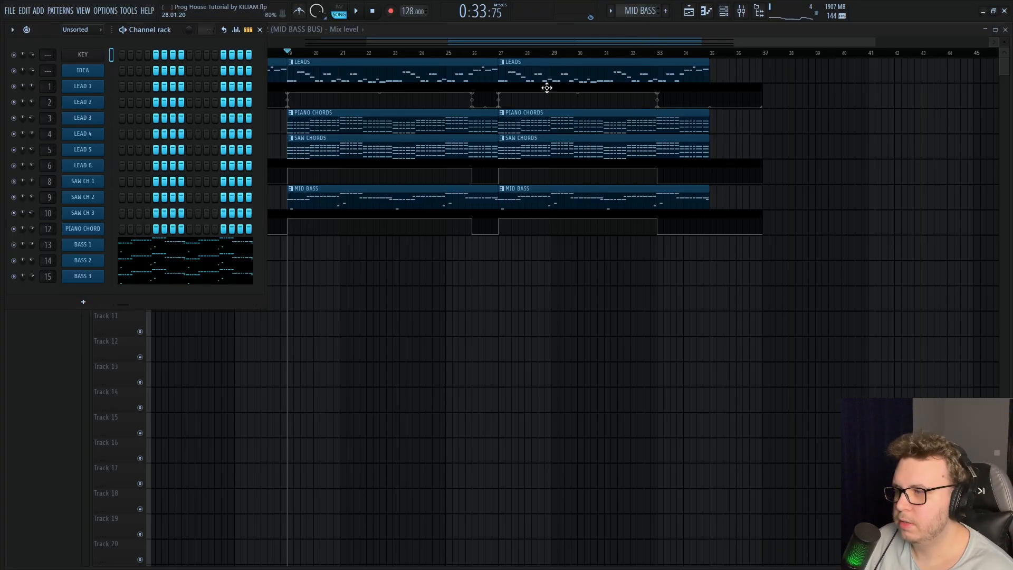
left_click(803, 186)
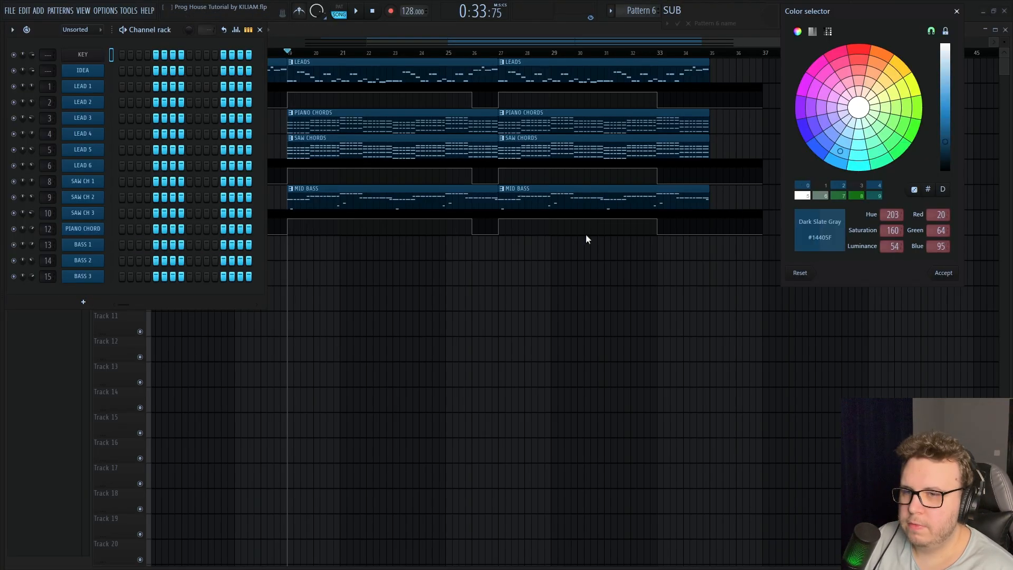
key("Return")
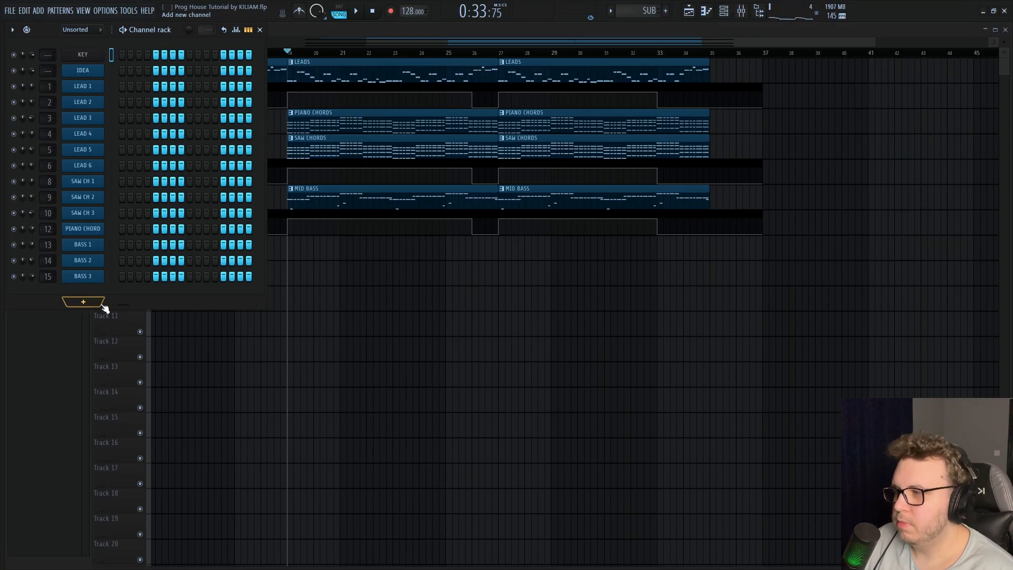
Add a Sylenth1 channel named SUB and load the KILIAM Sub preset
left_click(82, 301)
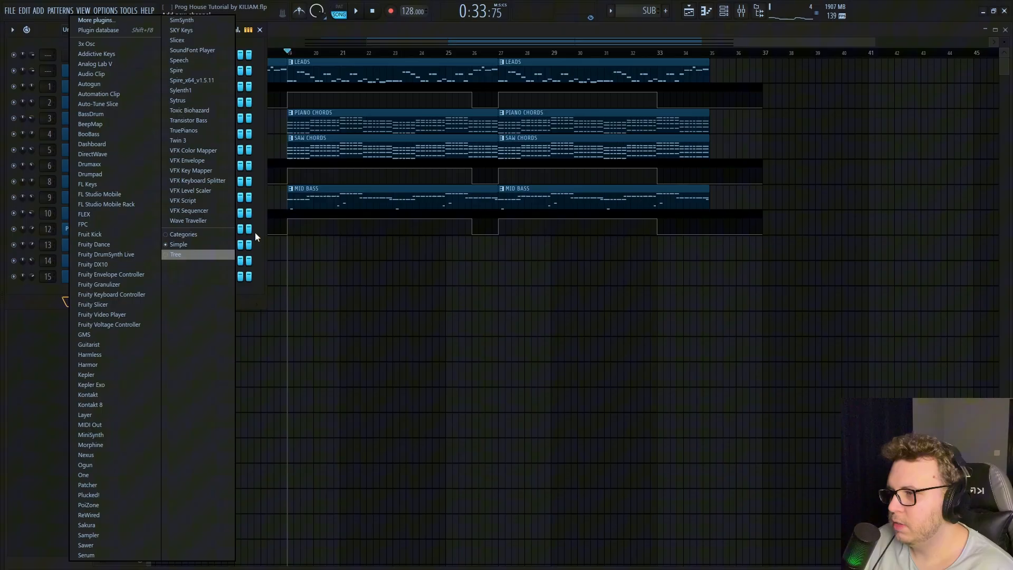
left_click(201, 90)
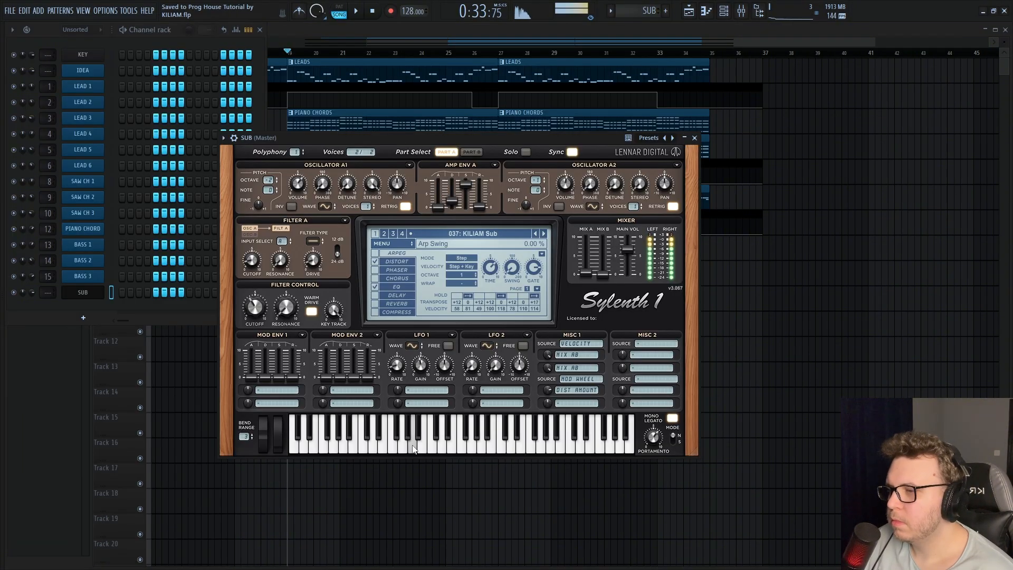
left_click(695, 138)
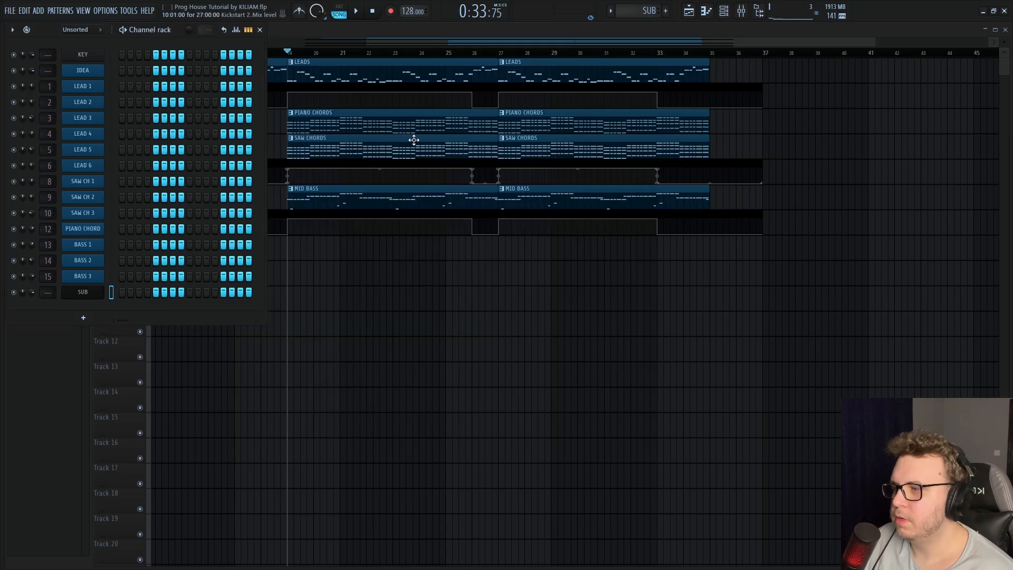
Copy the MID BASS notes into the SUB pattern and route the SUB channel to mixer track 17
left_click(713, 13)
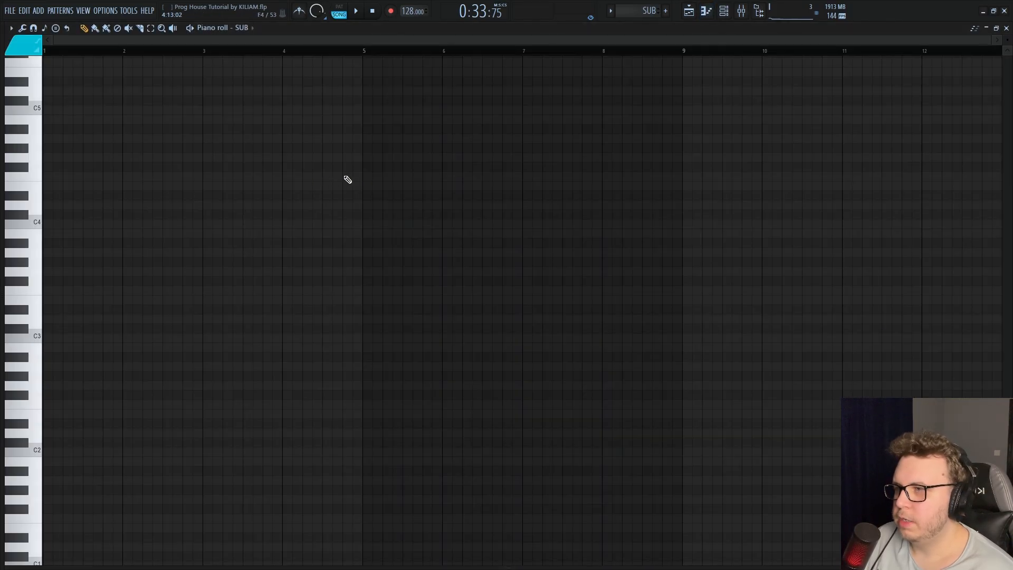
key("F7")
double_click(386, 195)
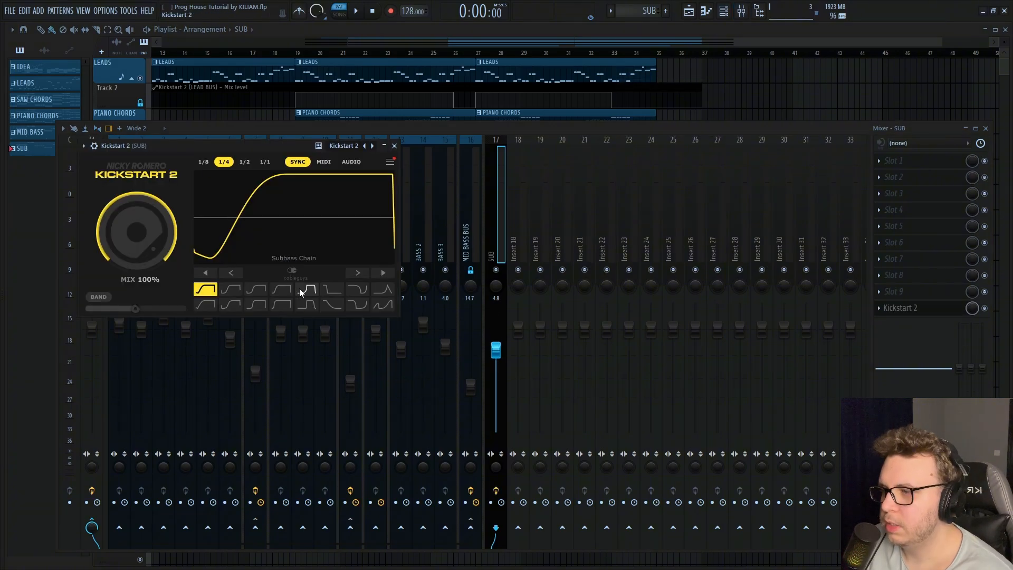
Load Kickstart 2 in slot 10 and Pro-Q 3 in slot 1 of SUB, with a 30 dB/oct high cut at about 137 Hz
left_click(299, 288)
left_click(396, 147)
left_click(884, 161)
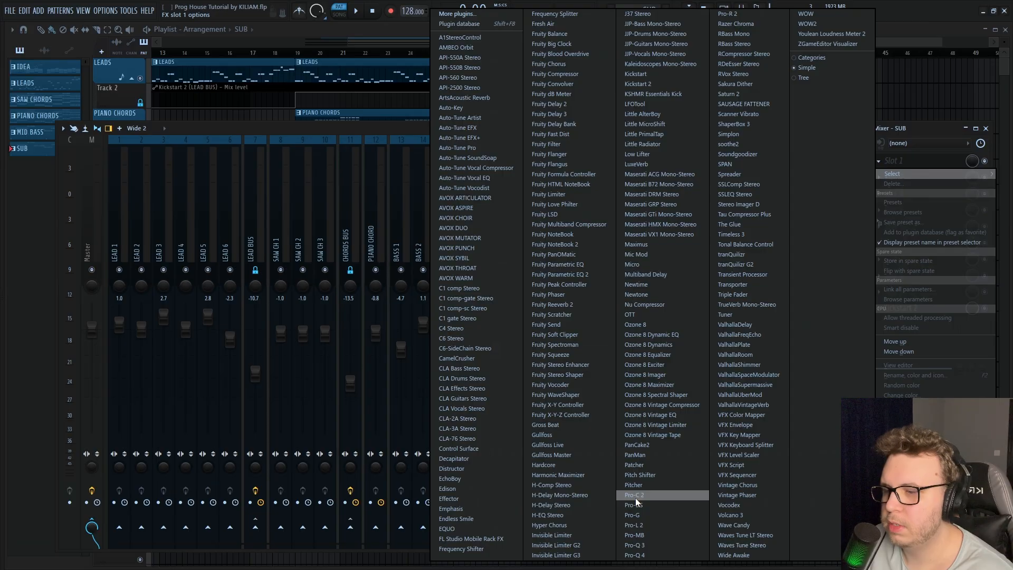
left_click(642, 546)
left_click(220, 247)
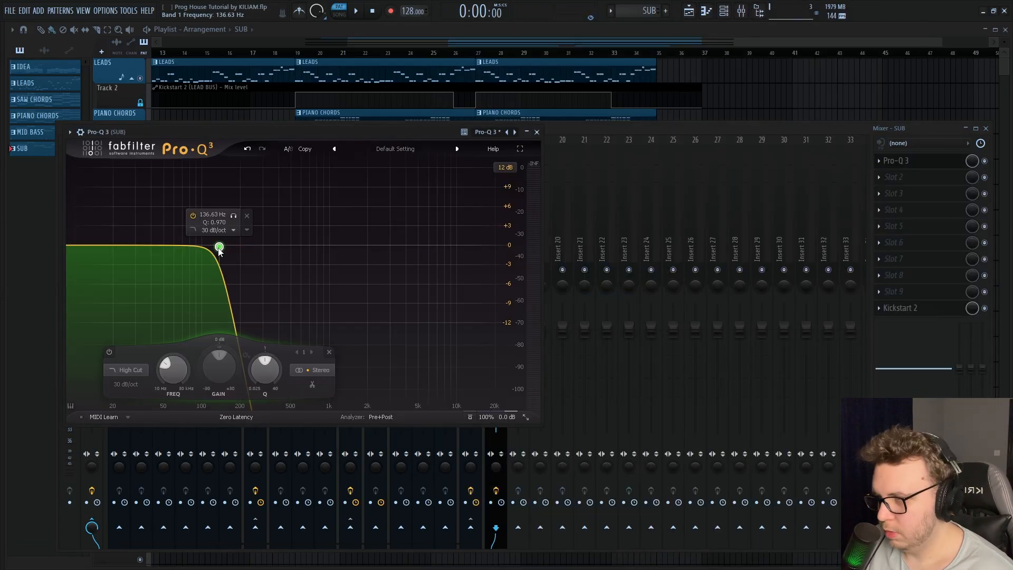
left_click_drag(220, 247, 221, 247)
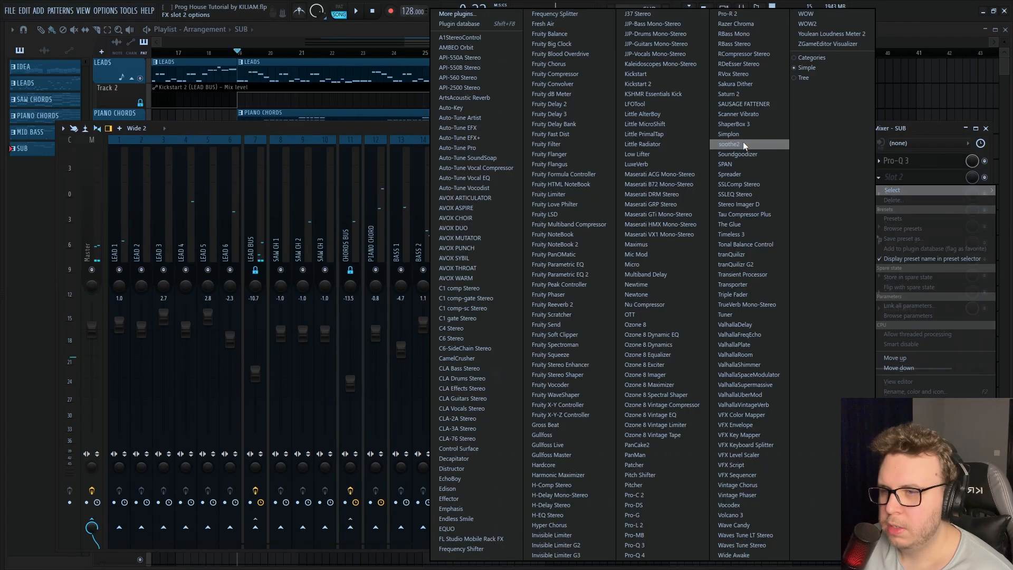
Load soothe2 in slot 2 of the SUB track with the Melodic bass control preset and play the arrangement
left_click(429, 237)
left_click(312, 165)
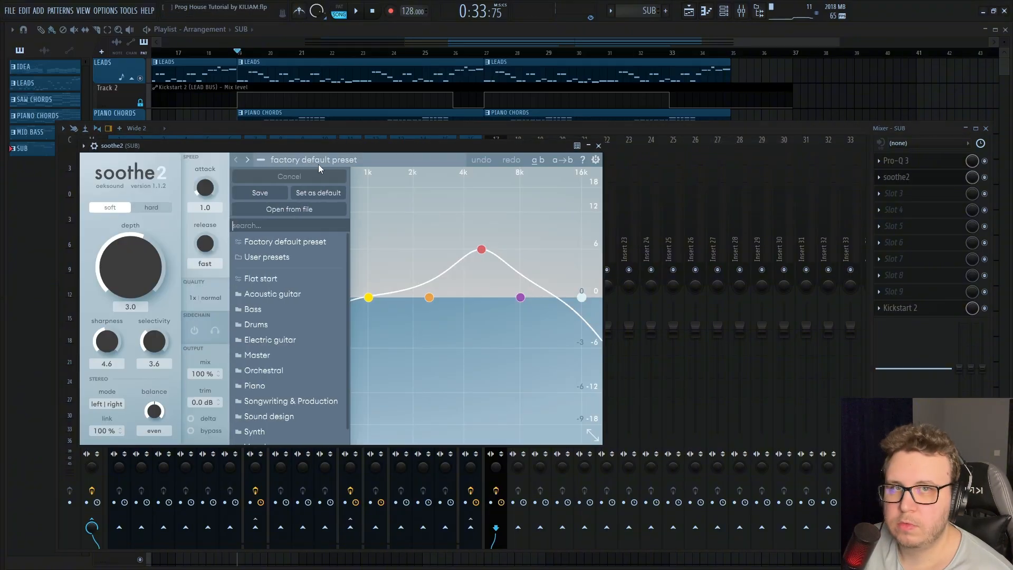
mouse_move(275, 309)
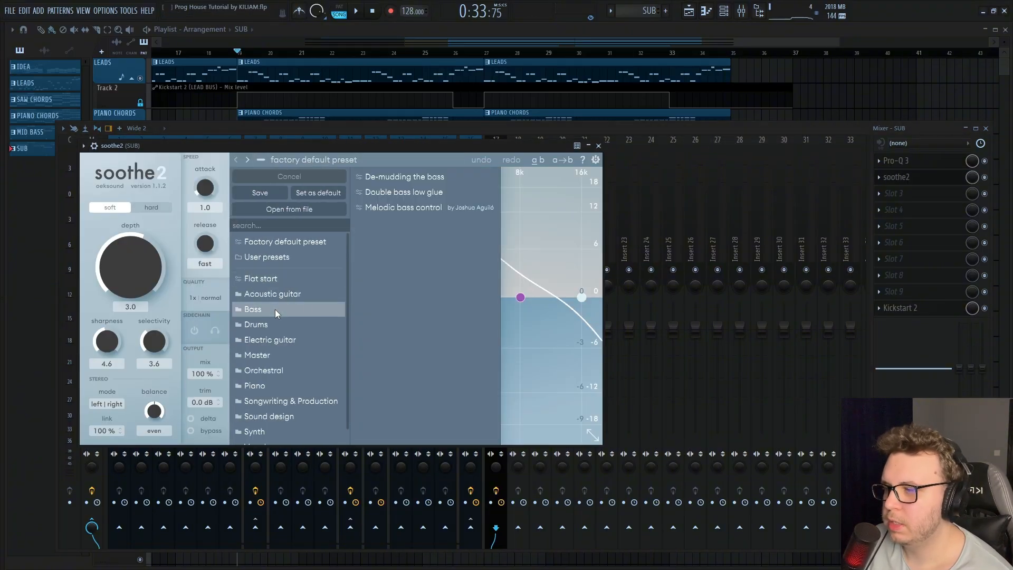
left_click(497, 209)
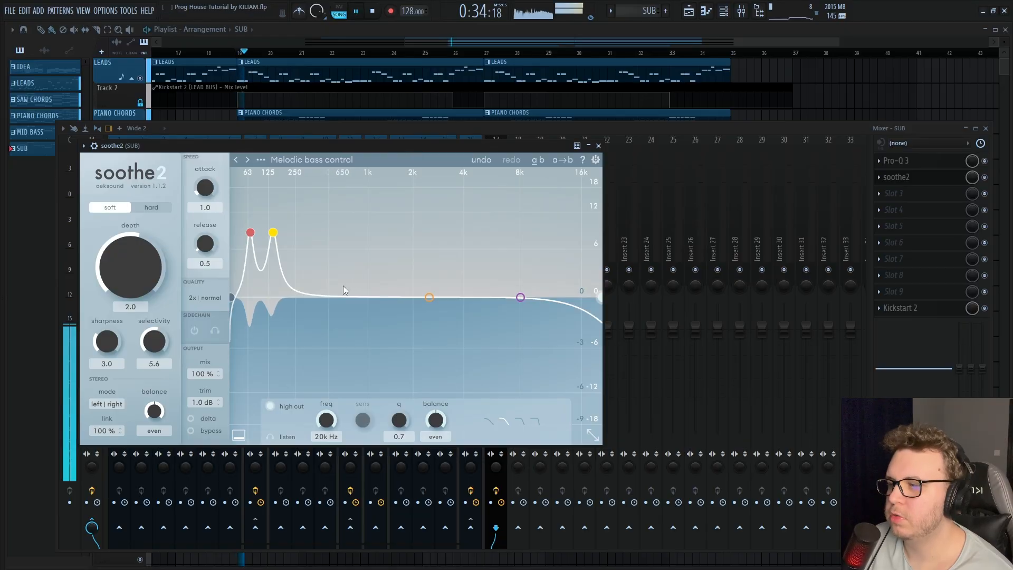
Set the SUB mixer track volume to -11.2 dB and return to the playlist
left_click(598, 146)
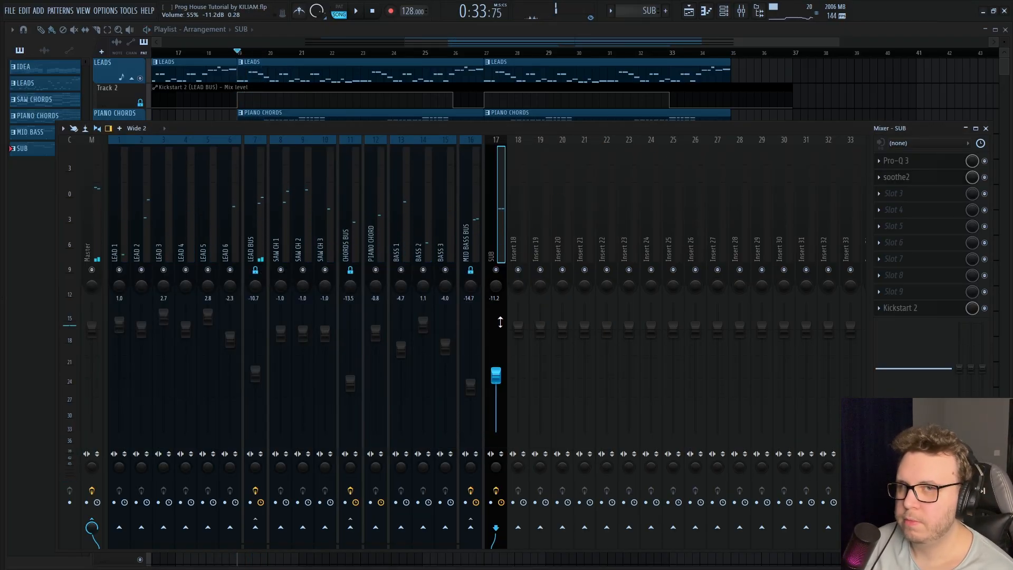
key("F9")
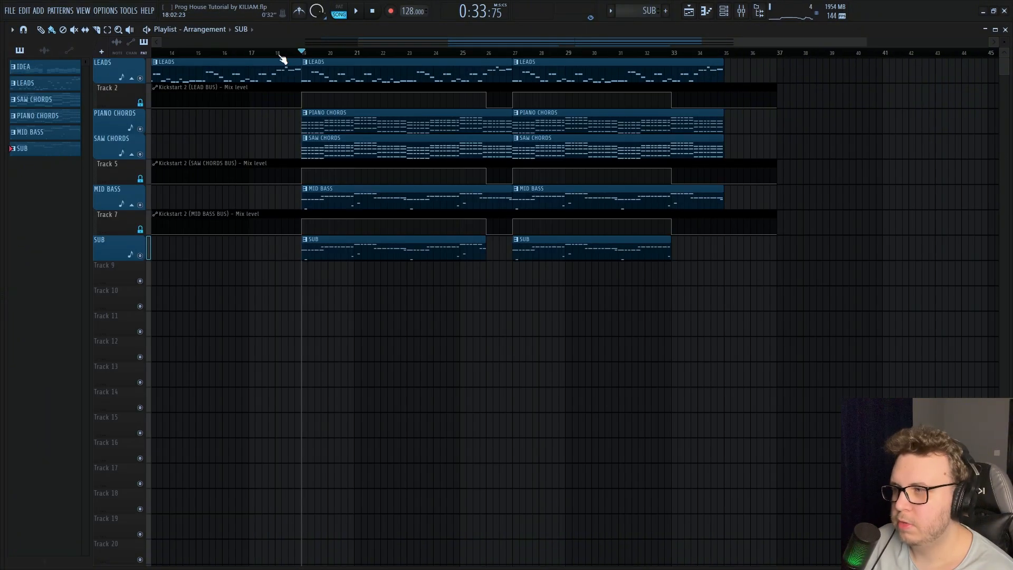
left_click_drag(383, 316, 379, 328)
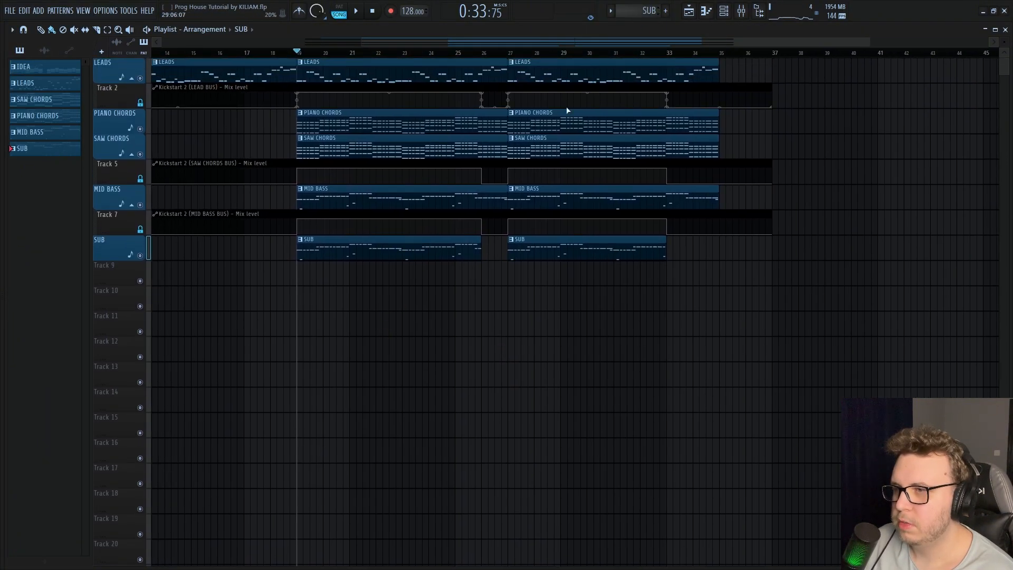
Place the KILIAM - Again [KICK] sample on Track 12 from bar 19 and cut away the part before it
scroll(393, 301, "down", 3)
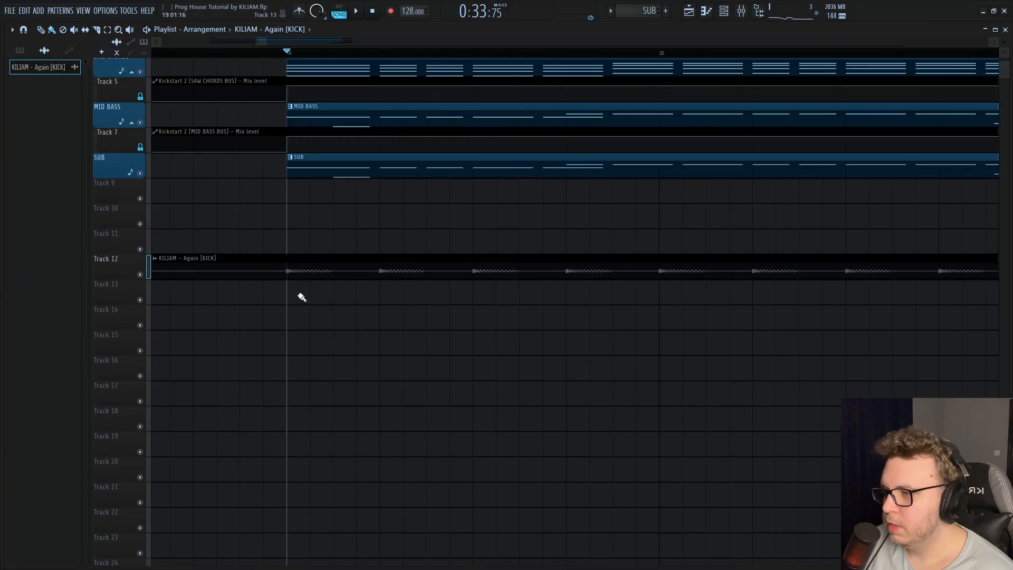
scroll(274, 275, "down", 5)
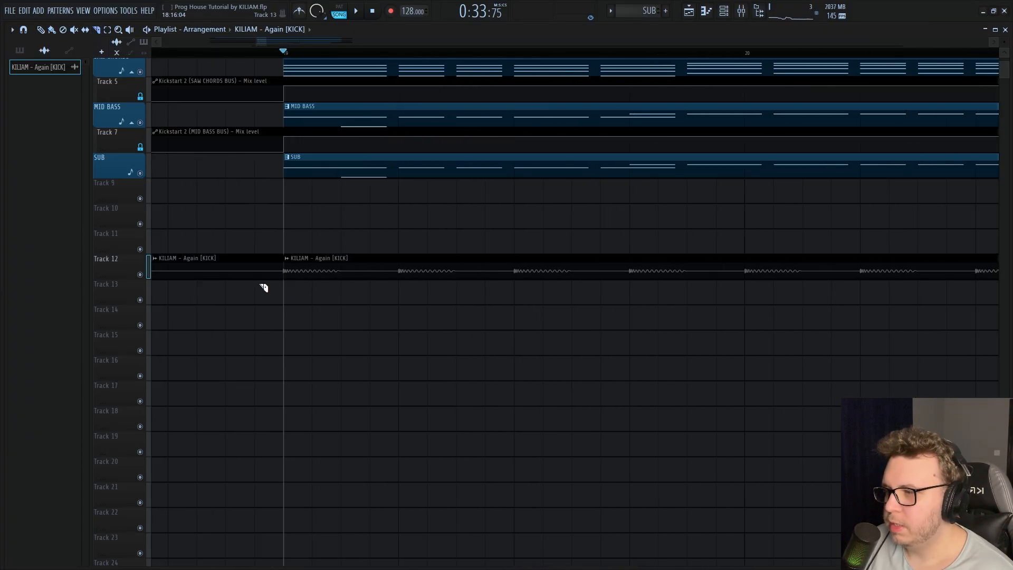
key("alt+F8")
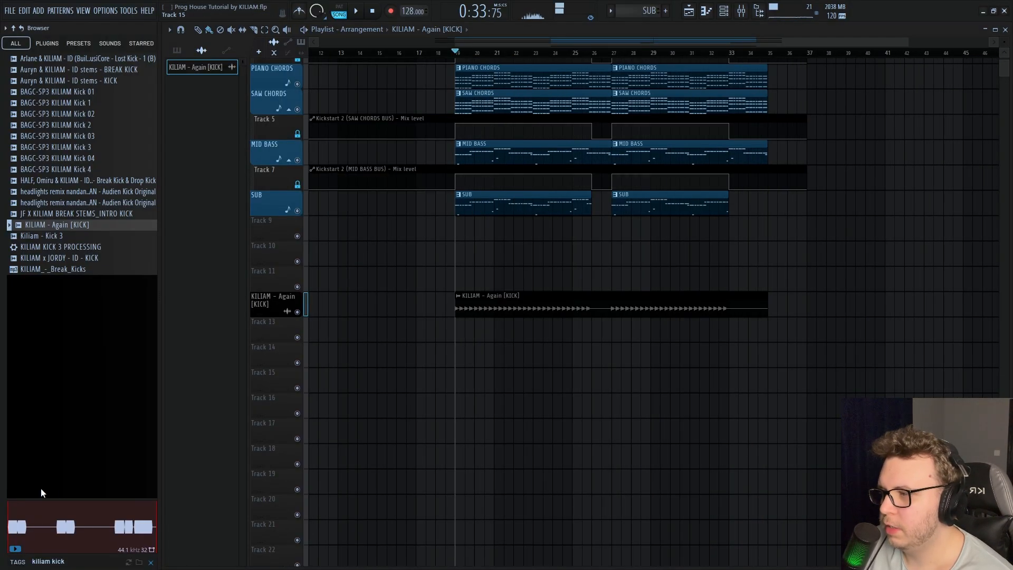
Search the browser for drop claps, place Feel Young Drop Claps on Track 13 from bar 19 and duplicate the clip
left_click(96, 561)
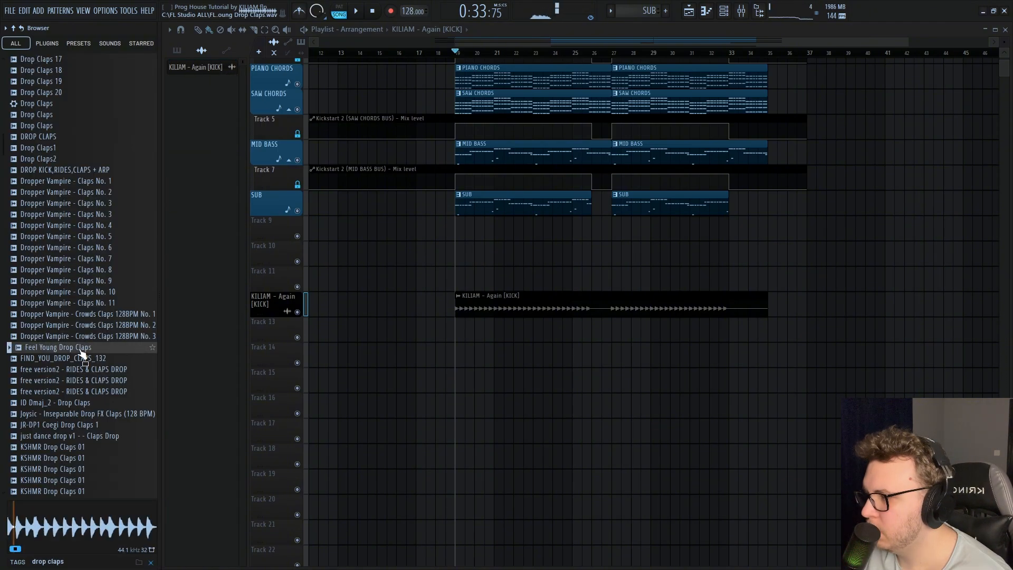
scroll(82, 353, "down", 2)
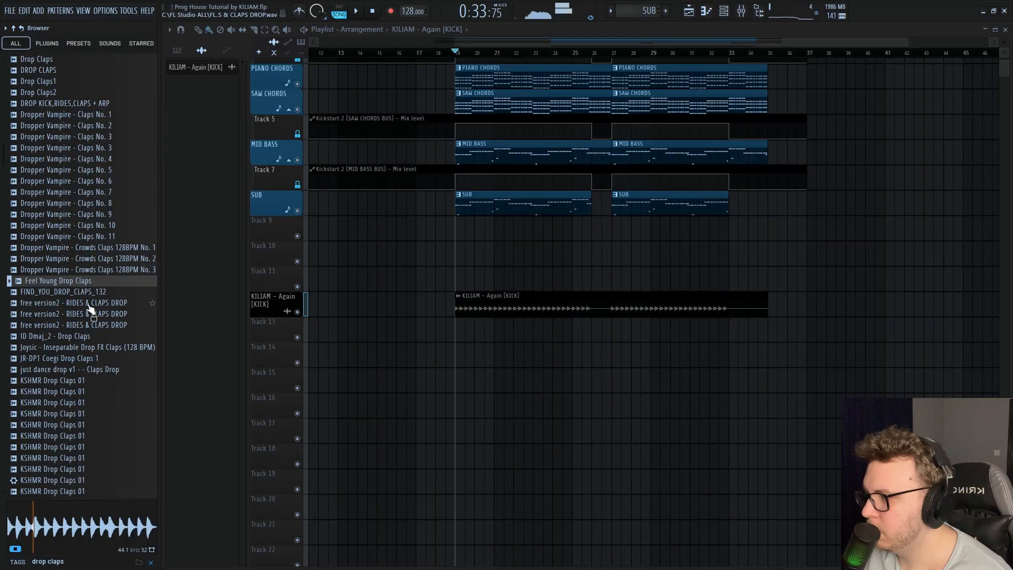
left_click_drag(83, 288, 338, 341)
key("space")
scroll(552, 389, "up", 1)
key("ctrl+b")
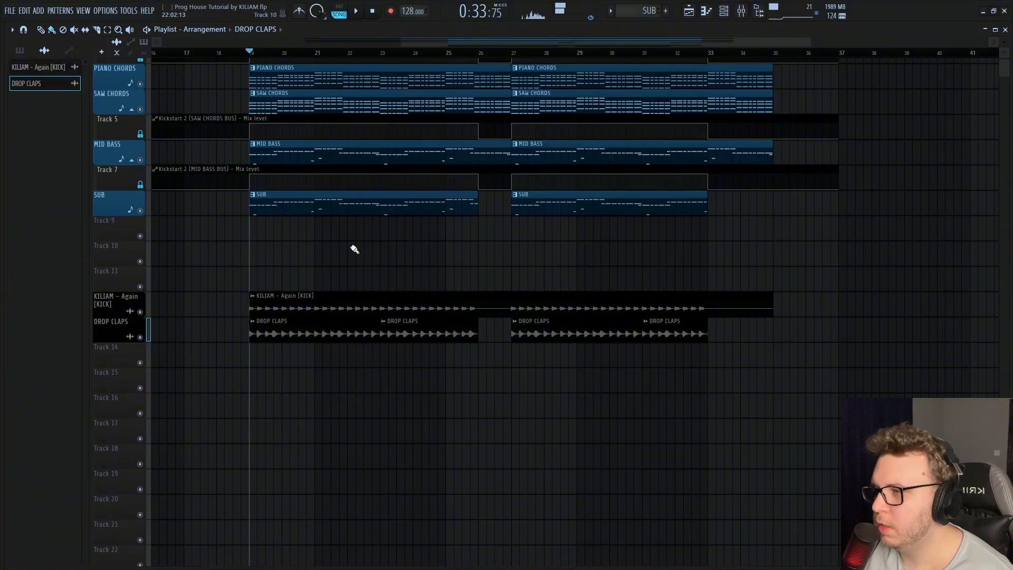
Search the browser for ride samples and repeat a ride hit named RIDES across both drop sections on Track 14
mouse_move(1, 369)
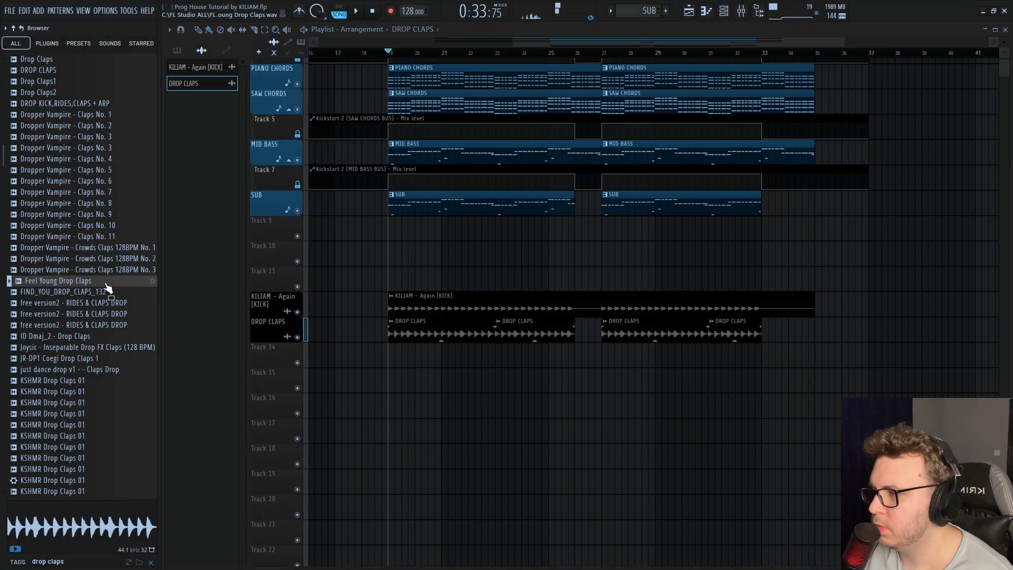
left_click(101, 314)
left_click(52, 392)
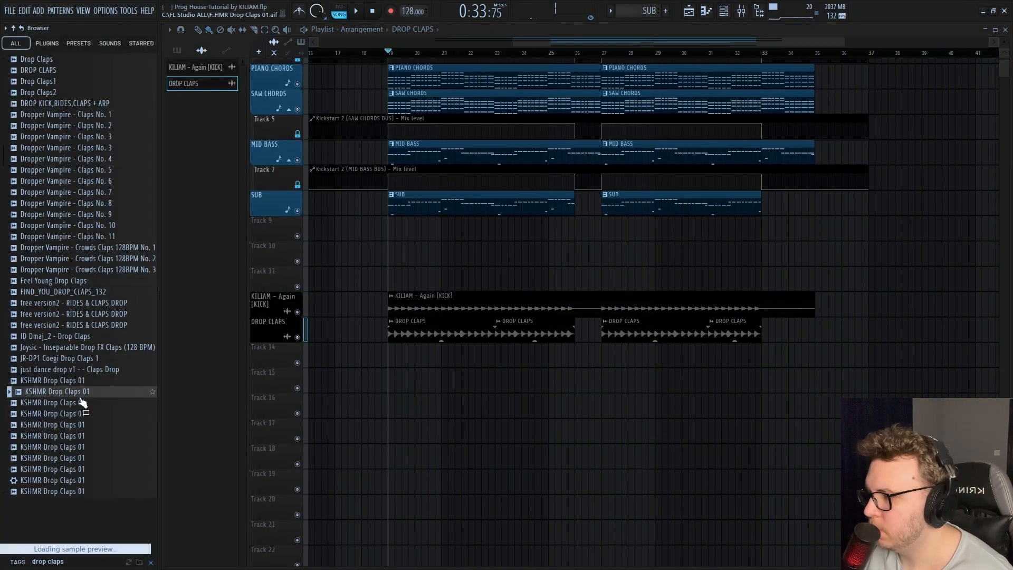
left_click(59, 562)
type("ride")
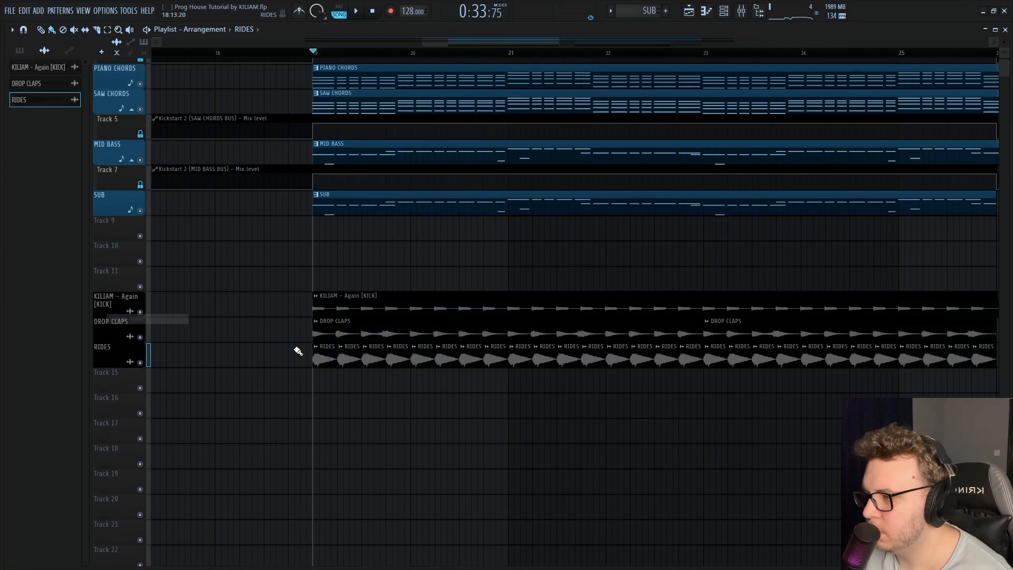
scroll(294, 351, "up", 2)
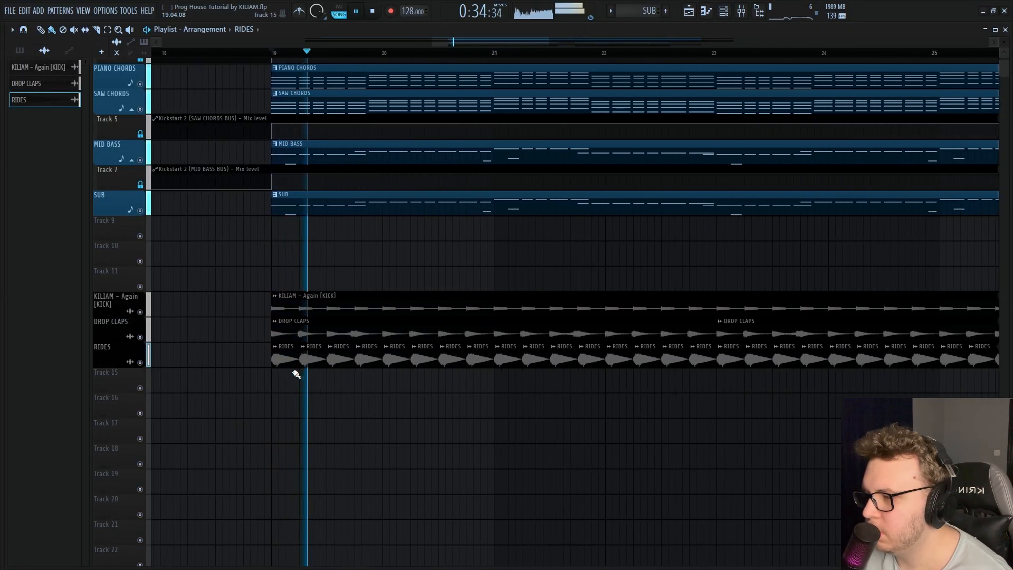
double_click(299, 362)
key("F9")
key("F9")
left_click(384, 159)
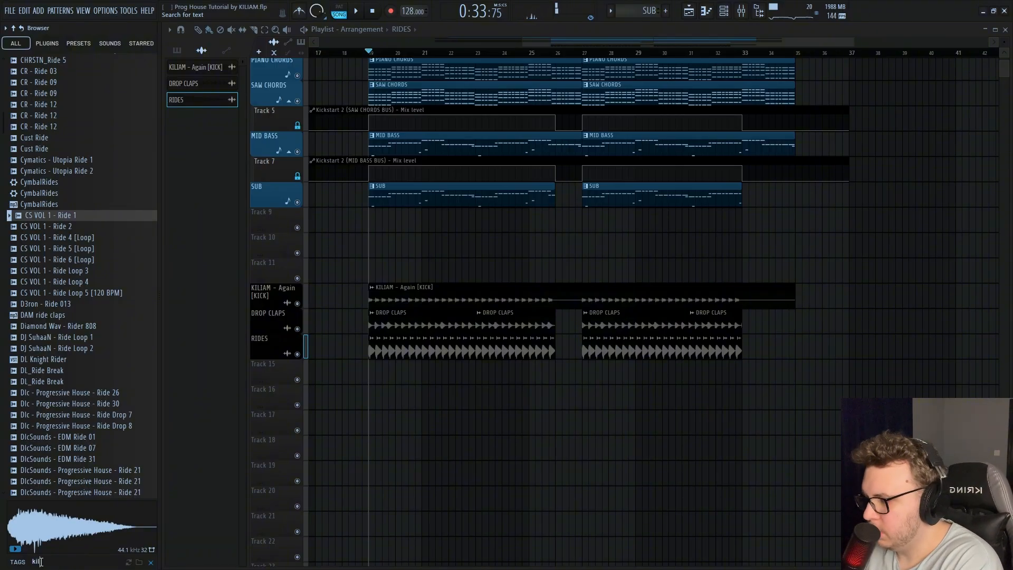
Search the browser for kiliam fill, place KILIAM MID DROP FILL on Track 15 before bar 27 and normalize it
key("Return")
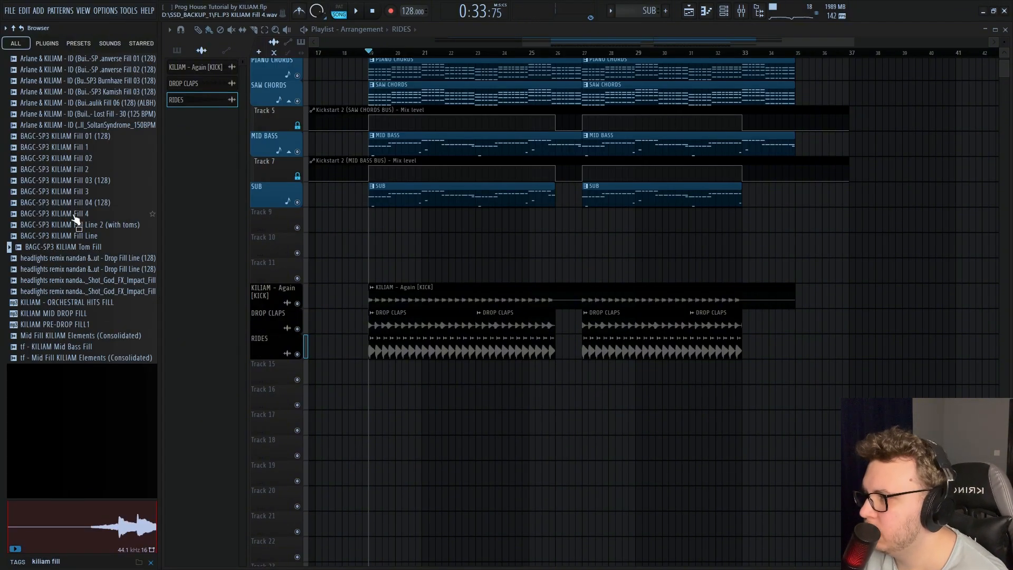
left_click_drag(82, 319, 469, 383)
scroll(472, 383, "up", 4)
double_click(443, 373)
left_click(264, 283)
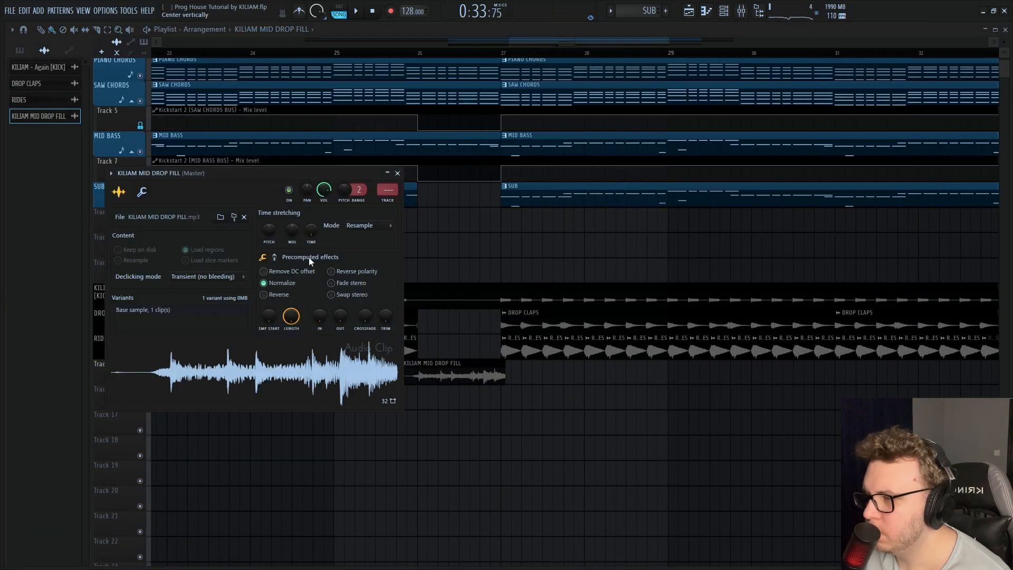
Play back the fill section and fit the KILIAM MID DROP FILL clip to a tempo of 124 BPM
key("space")
left_click(337, 53)
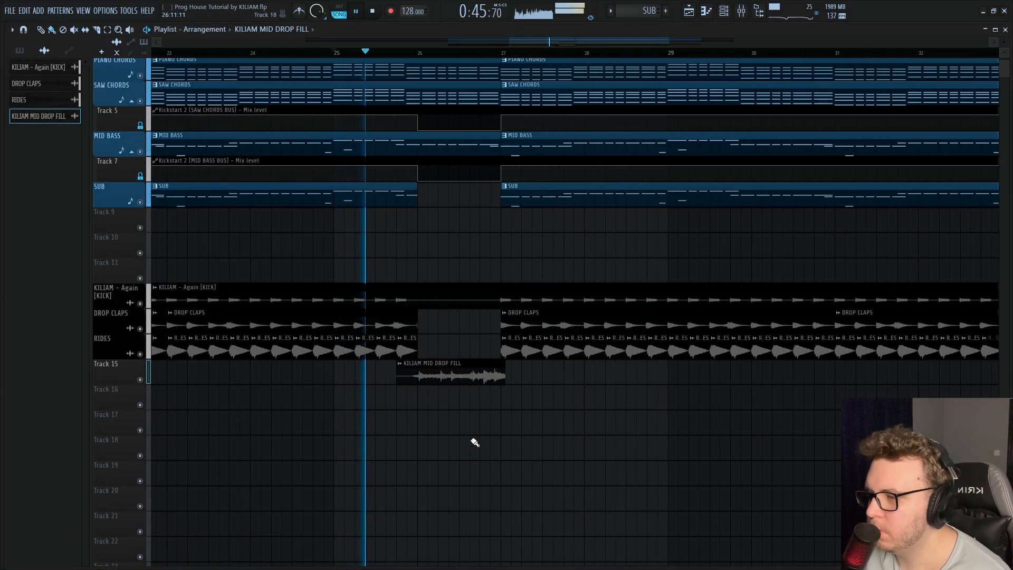
scroll(459, 429, "up", 4)
key("space")
left_click(184, 363)
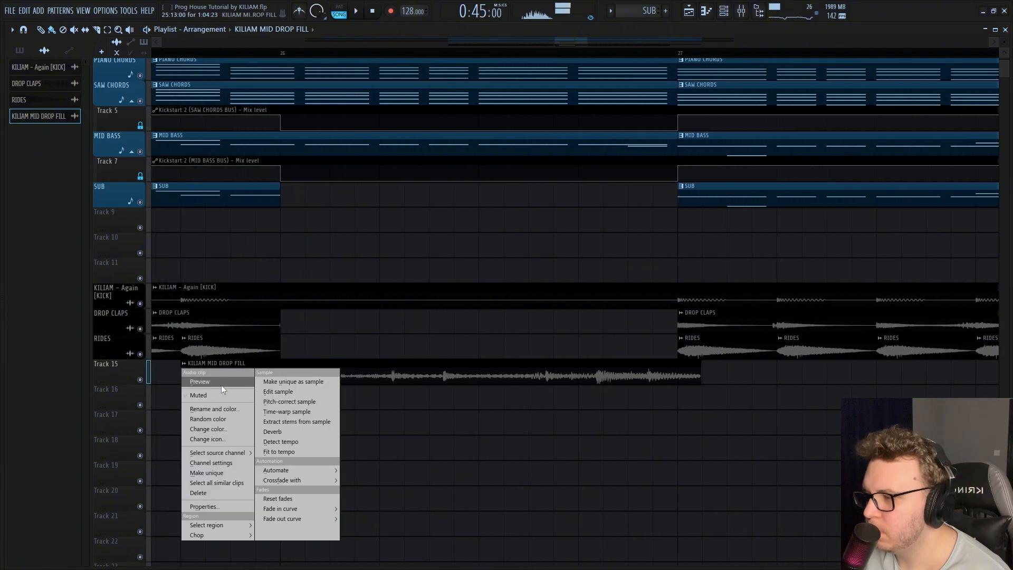
left_click(309, 452)
left_click(464, 413)
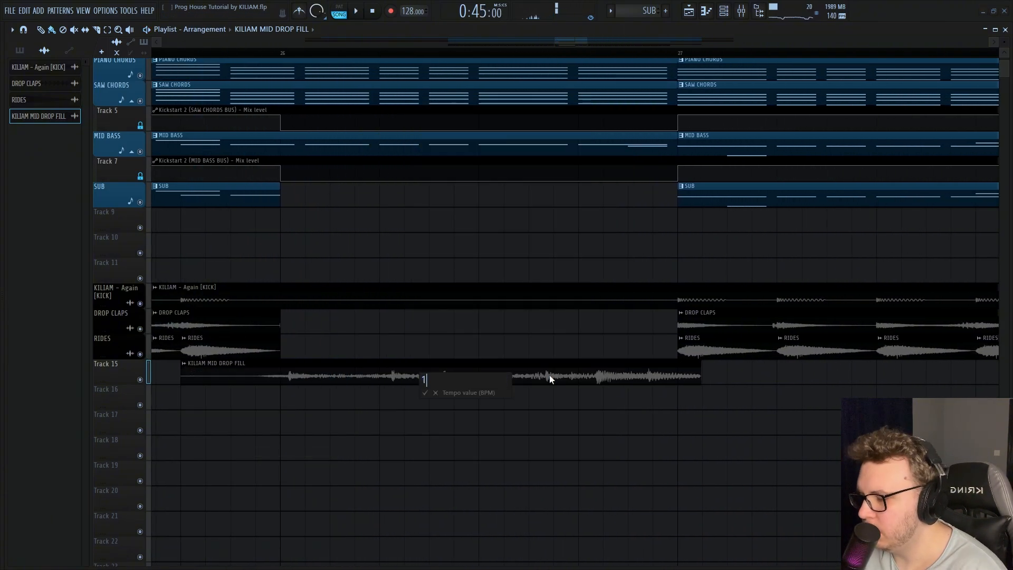
type("124")
key("Return")
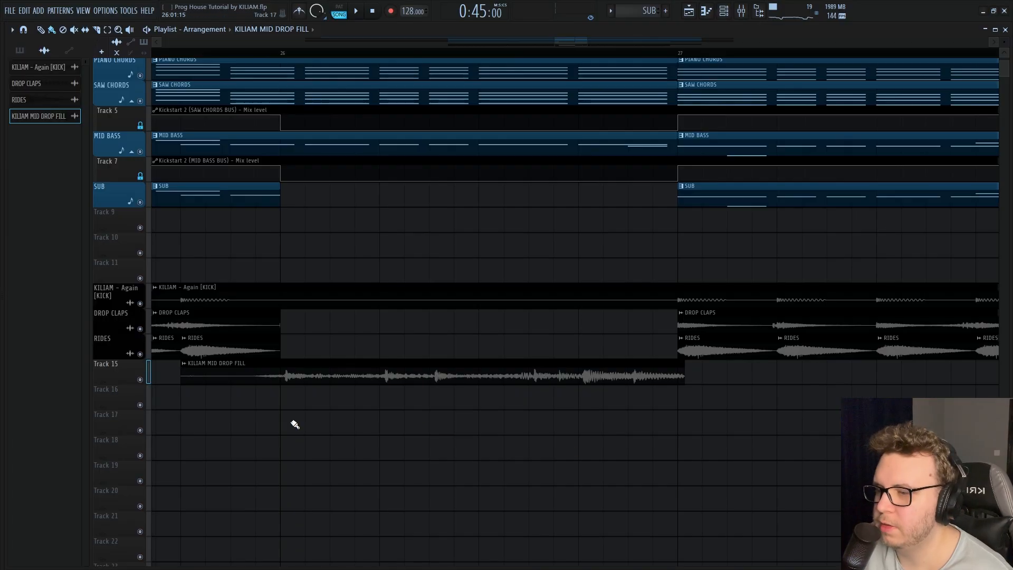
Align the KILIAM MID DROP FILL hits with bar 26, end the clip at bar 27 and return playback to bar 19
scroll(295, 425, "up", 3)
key("space")
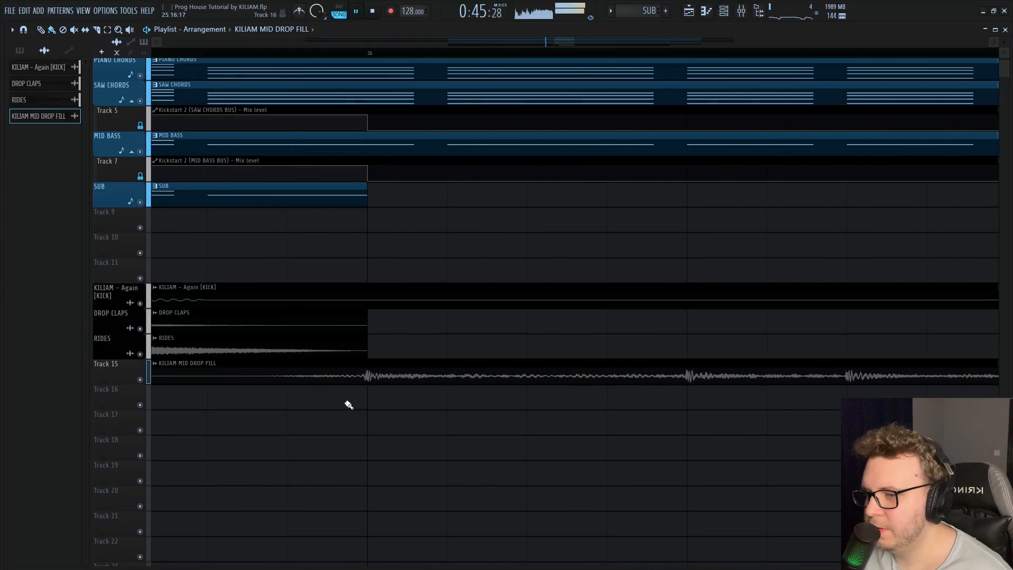
scroll(606, 420, "down", 3)
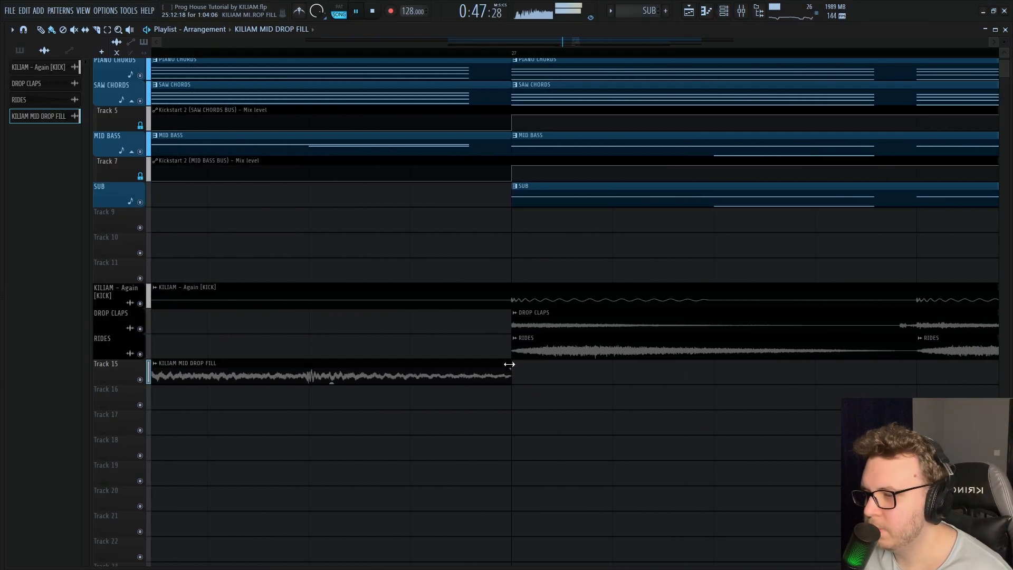
scroll(486, 397, "down", 7)
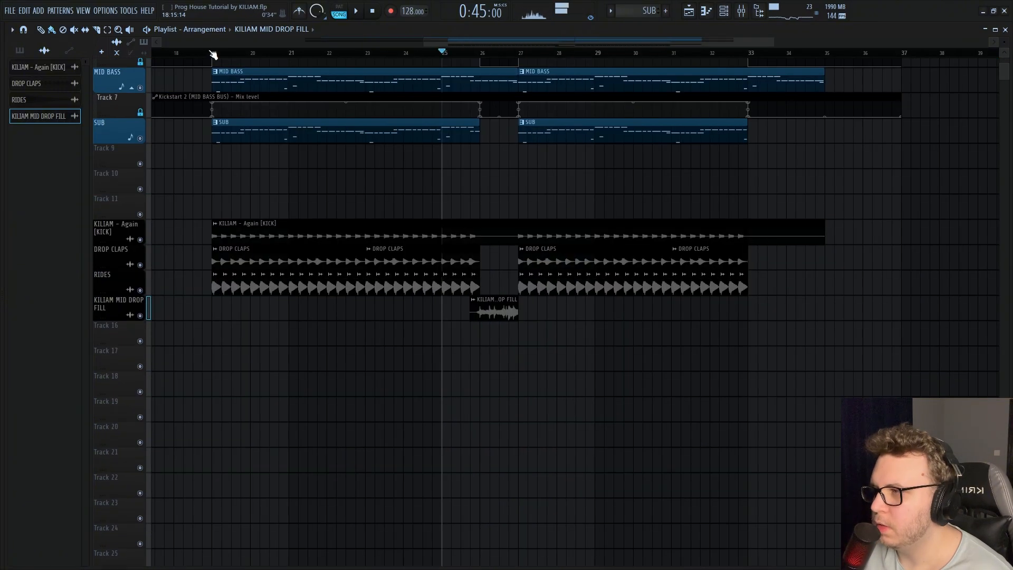
left_click(214, 55)
Search the browser for reload impact, place Reload Impact on Track 17 at bars 19 and 27 and audition it
mouse_move(2, 346)
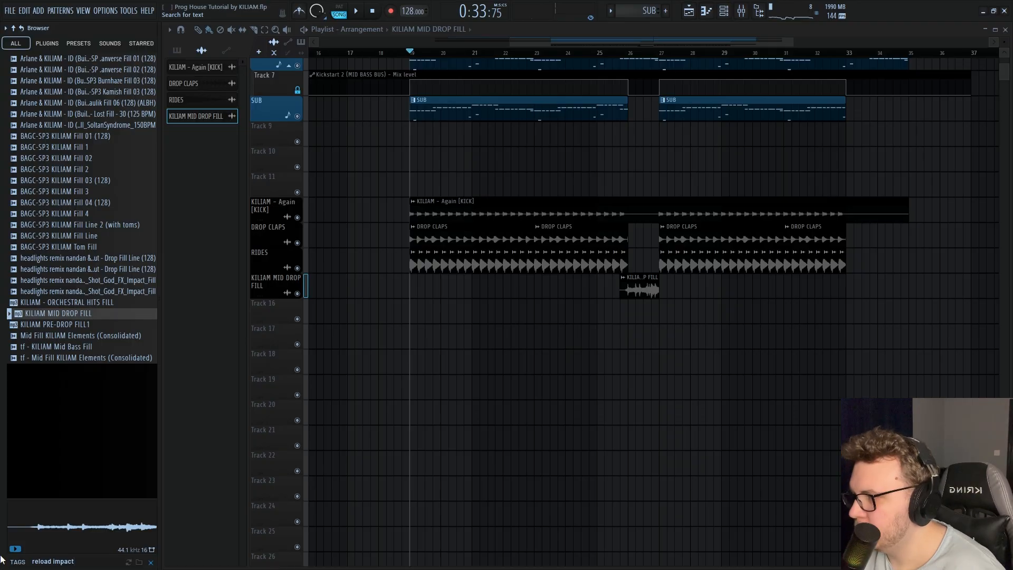
left_click_drag(48, 68, 622, 344)
key("space")
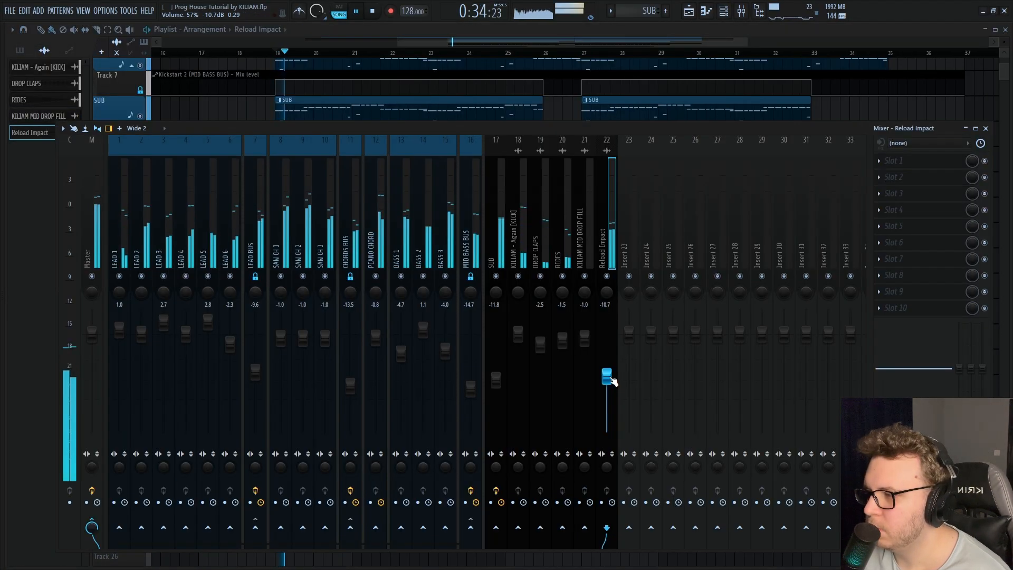
key("F9")
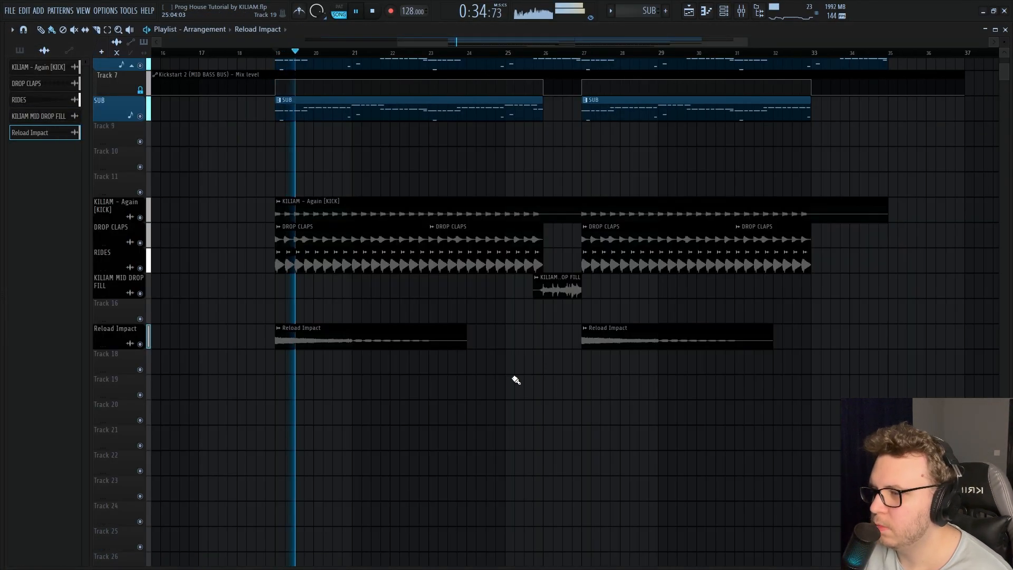
key("space")
Mute the melodic tracks and place the Crash_Severman-IGC sample on Track 18 at bars 19 and 27
mouse_move(67, 496)
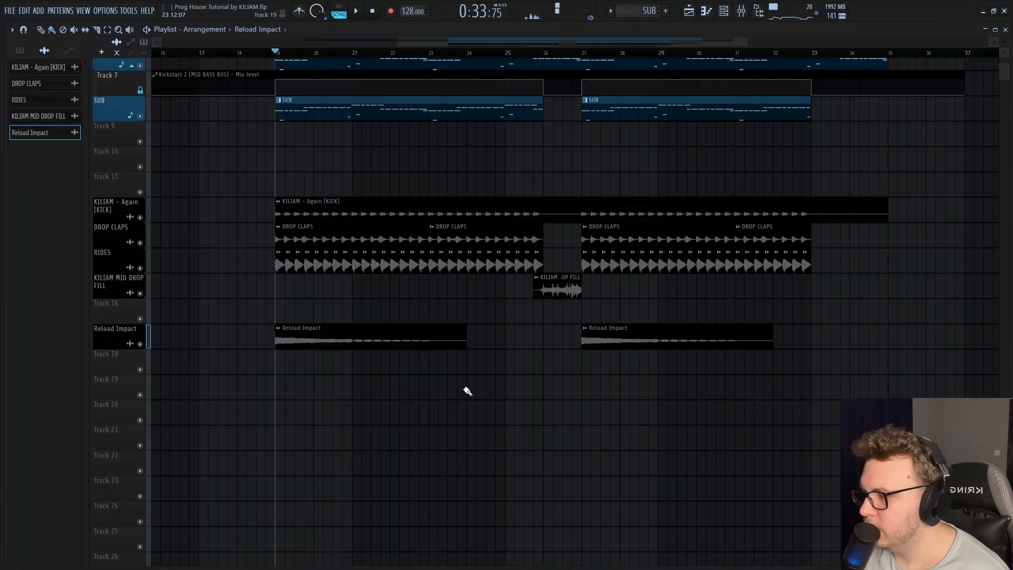
scroll(370, 393, "up", 4)
left_click(140, 256)
left_click(139, 205)
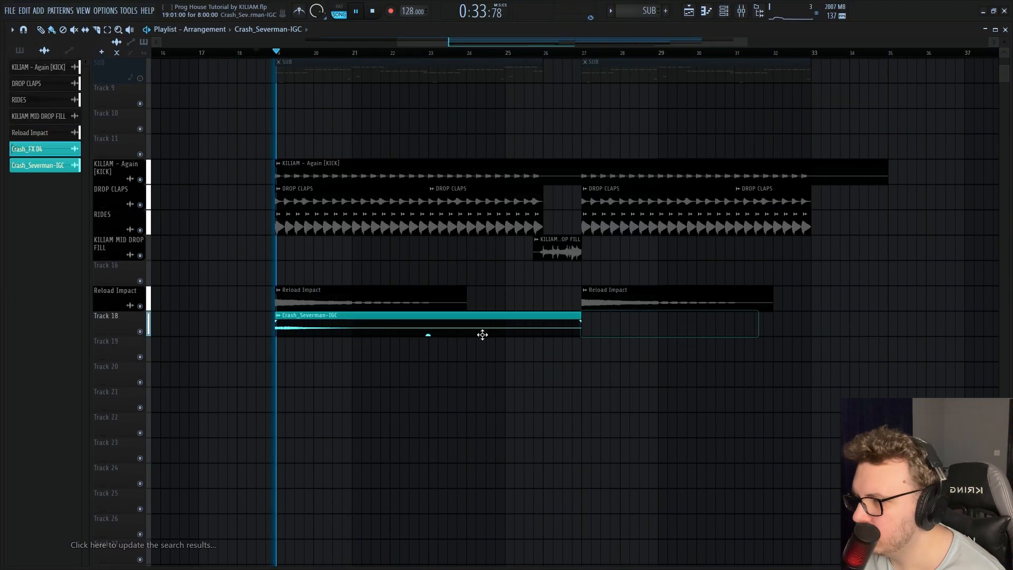
left_click_drag(482, 332, 779, 339)
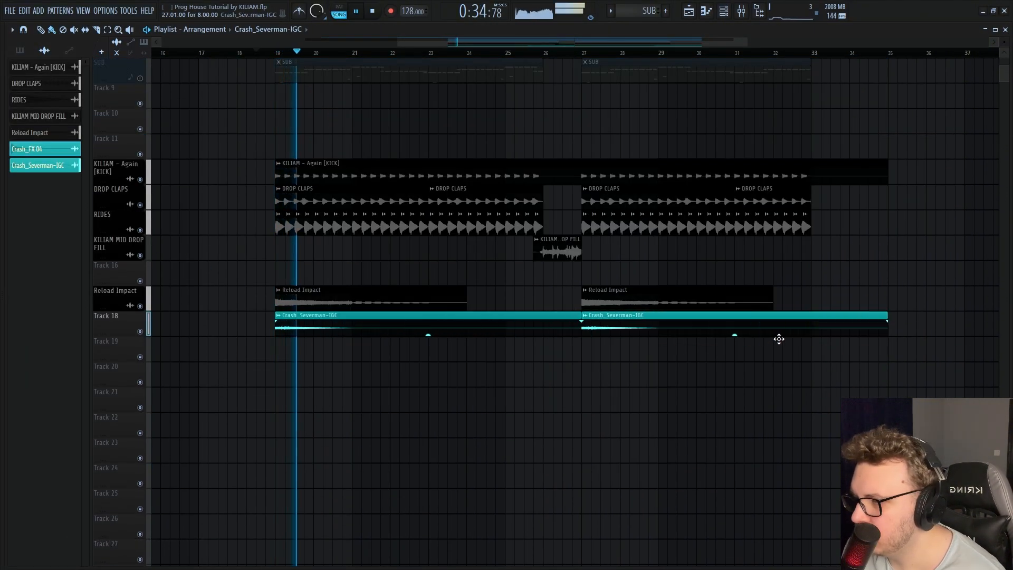
Rename the Crash_Severman-IGC channel as CRASH DROP
left_click(278, 315)
left_click(309, 356)
type("CRA")
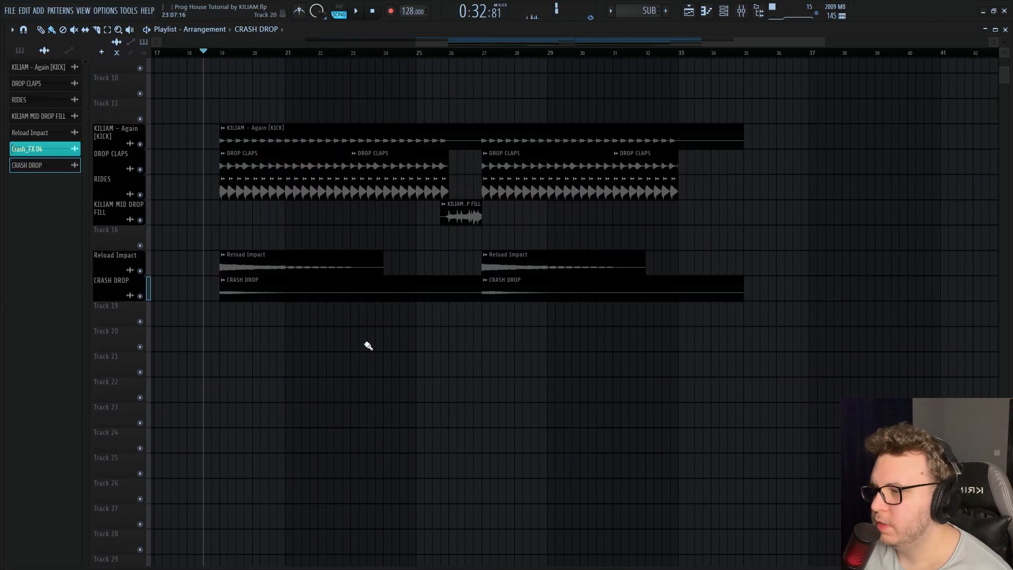
Add the FILL DROP 1, 2 and 3 clips on Tracks 20 to 22 and set the CRASH DROP mixer volume to -3.5 dB
mouse_move(1, 399)
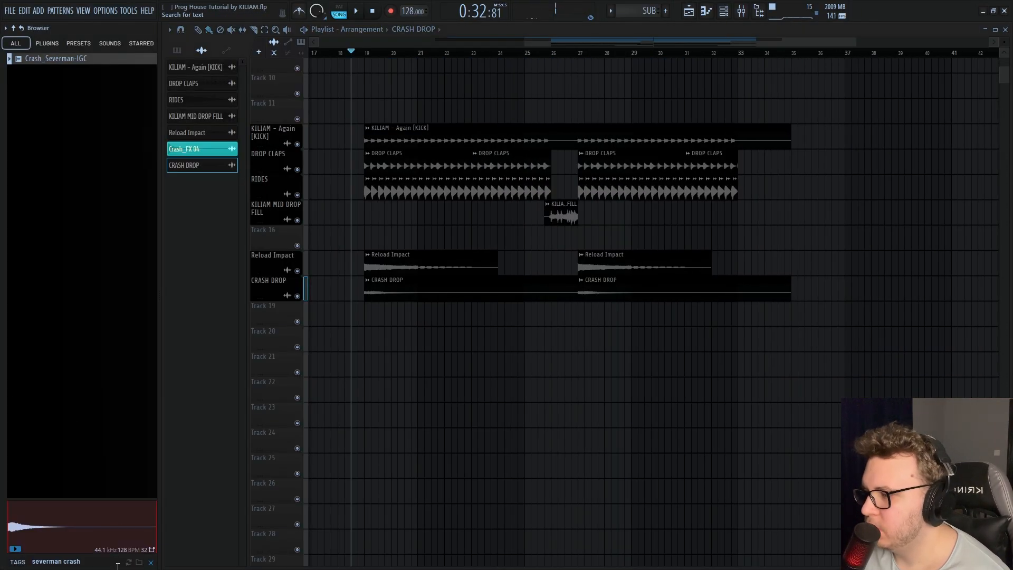
left_click(151, 562)
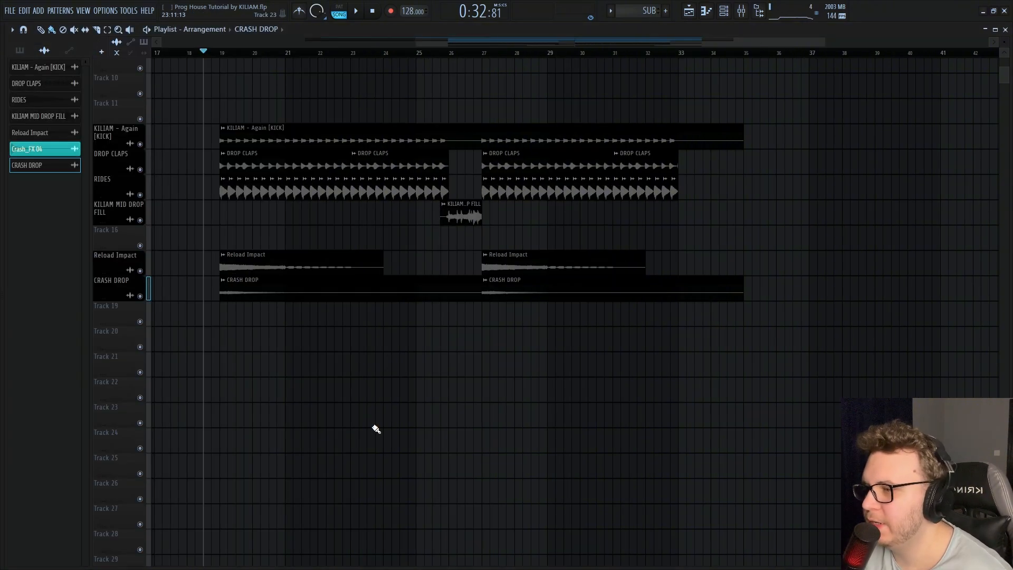
mouse_move(56, 560)
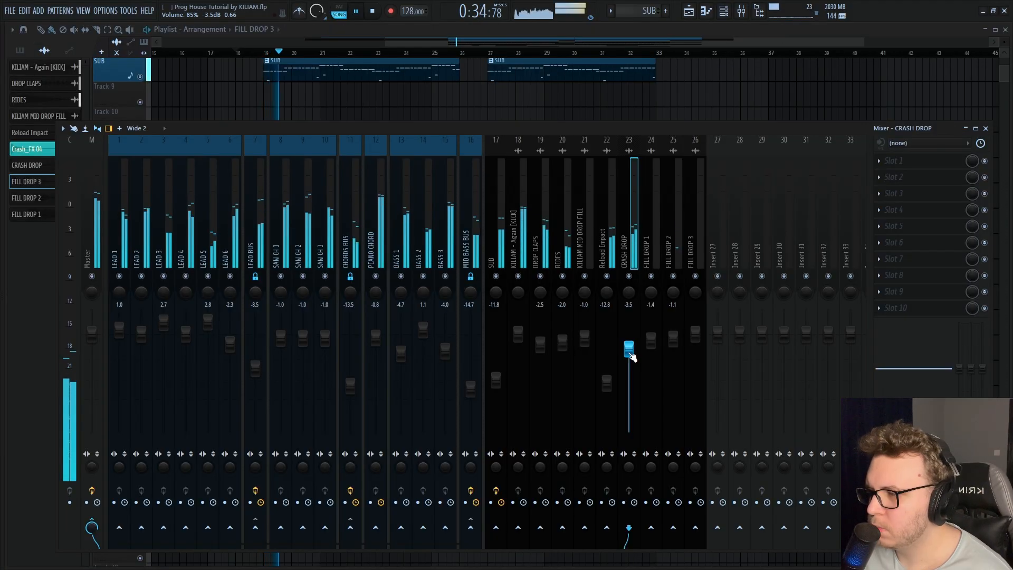
key("ctrl+s")
key("F9")
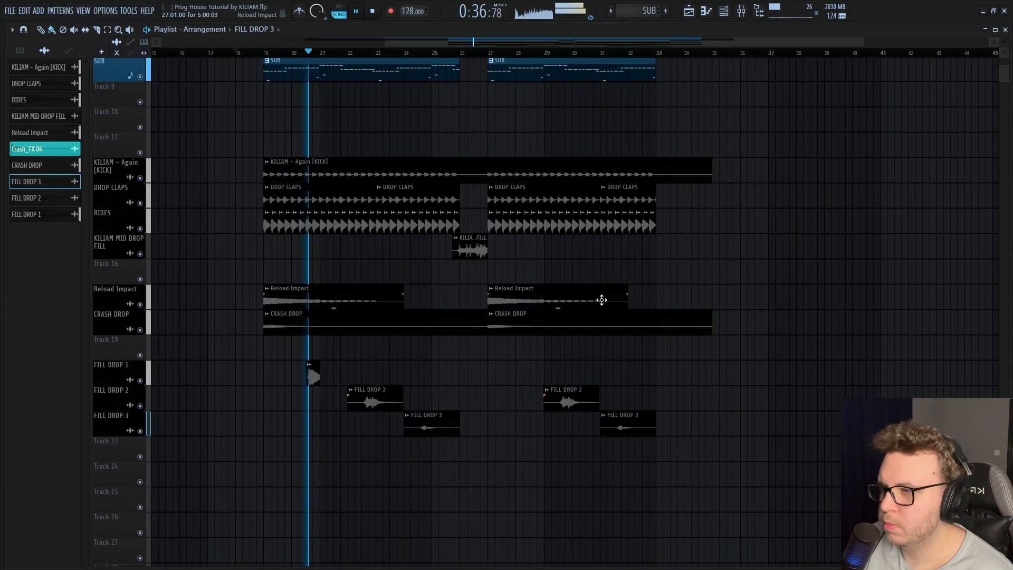
Browse the clap fill samples while the drop plays and save the project
scroll(601, 298, "down", 1)
key("ctrl+s")
mouse_move(4, 338)
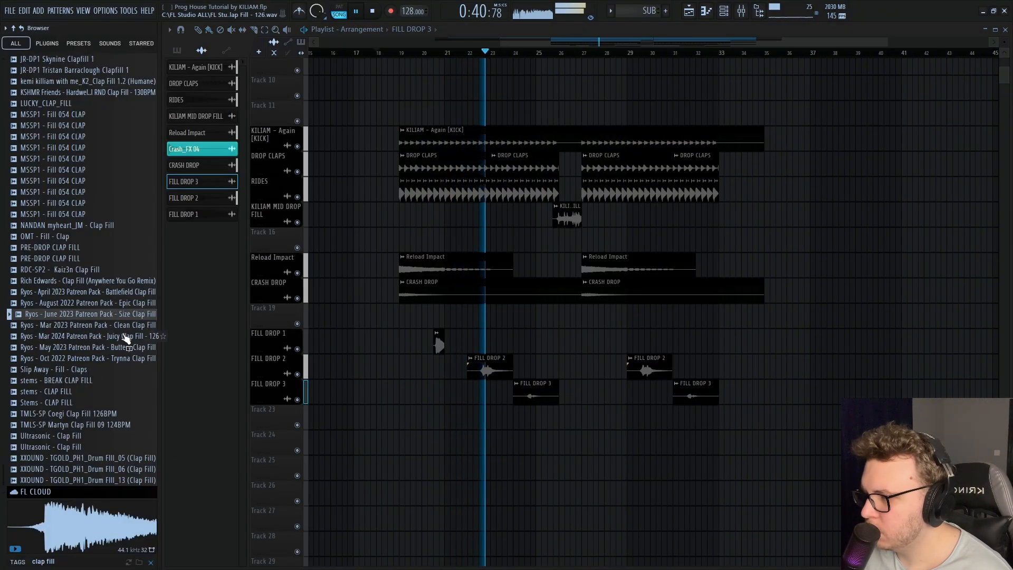
scroll(412, 389, "up", 2)
scroll(442, 385, "up", 5)
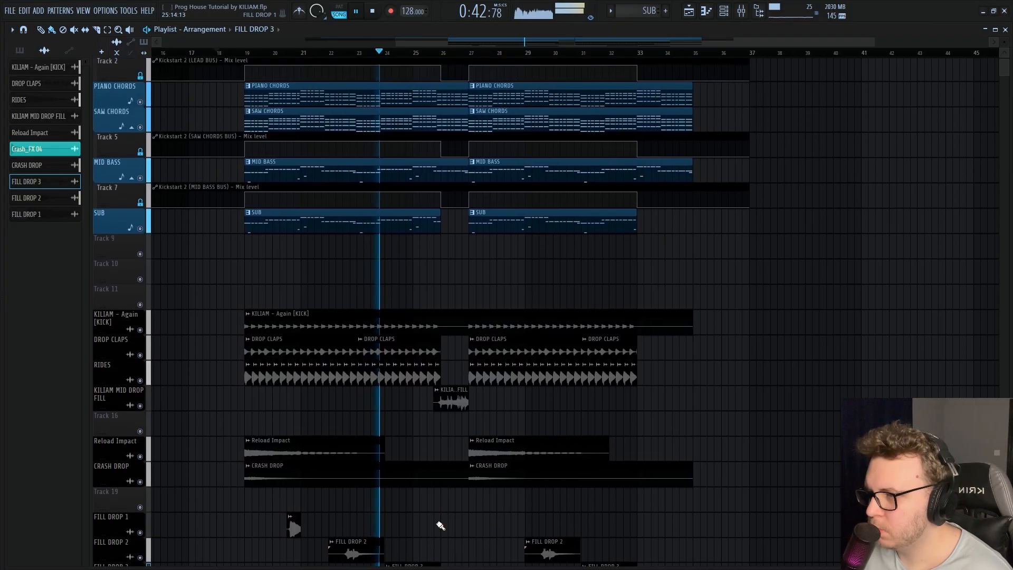
scroll(441, 524, "down", 9)
key("space")
key("ctrl+s")
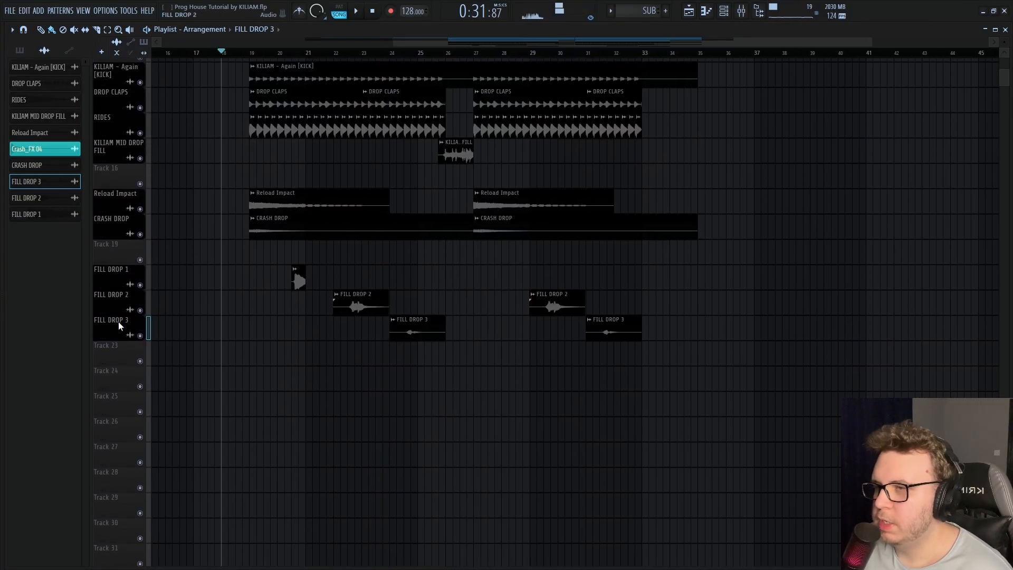
Layer ARP DROP, AMB DROP 1 and AMB DROP 2 loops across both drops and set the AMB DROP 2 mixer volume to 1.1 dB
mouse_move(60, 465)
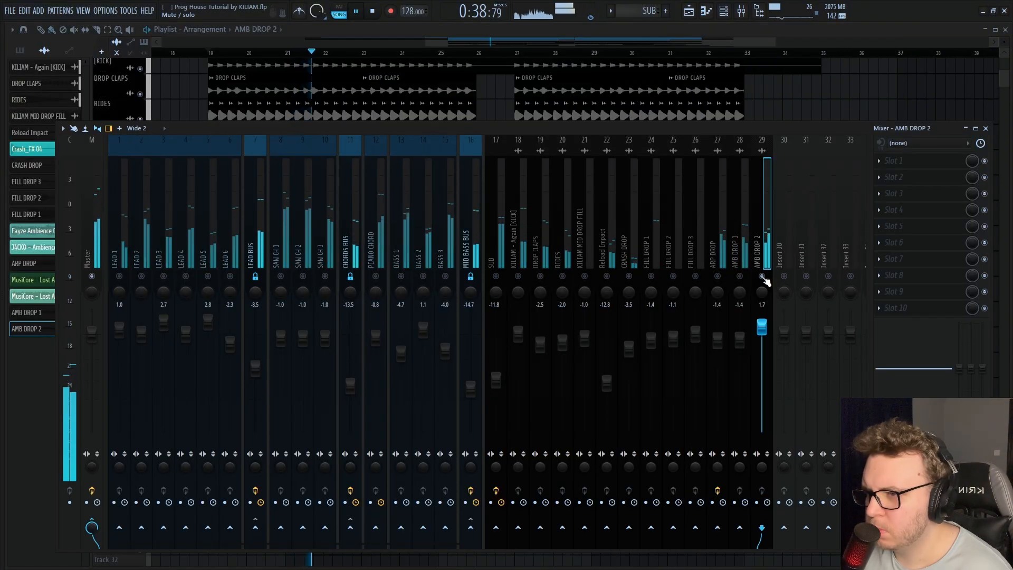
left_click_drag(762, 327, 762, 330)
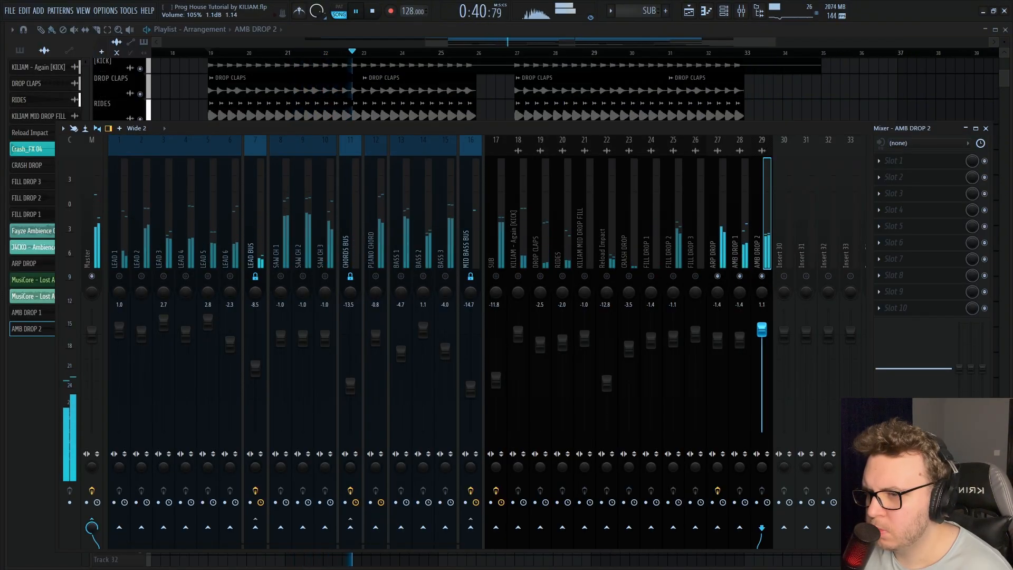
right_click(763, 277)
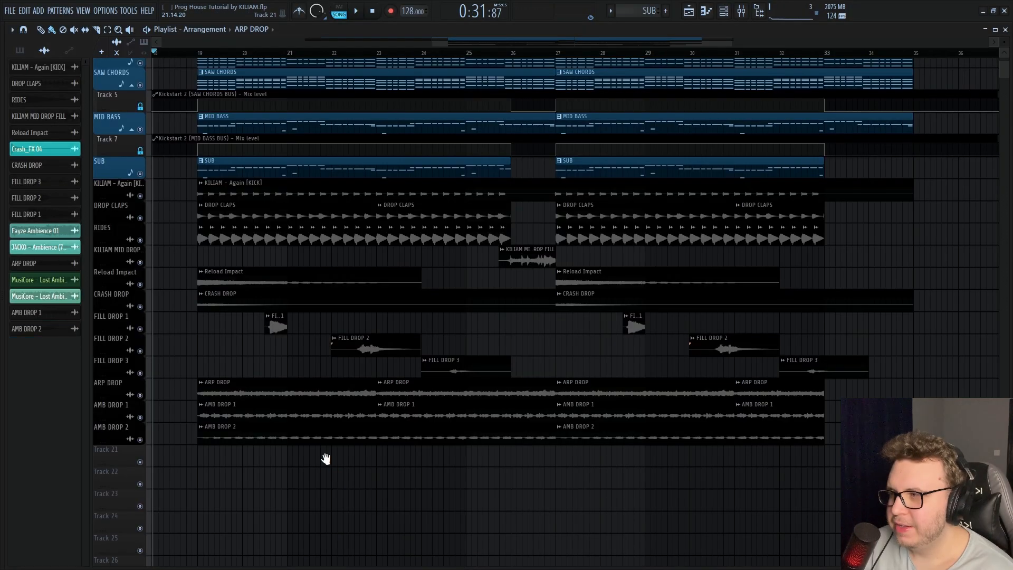
left_click_drag(325, 459, 353, 494)
scroll(301, 438, "down", 2)
left_click_drag(455, 421, 438, 440)
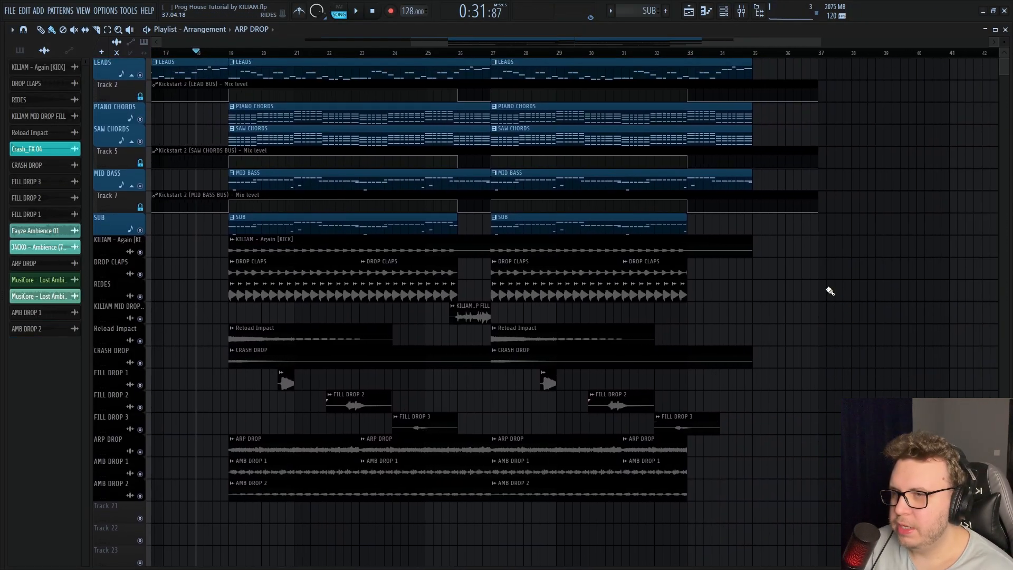
scroll(686, 264, "up", 8)
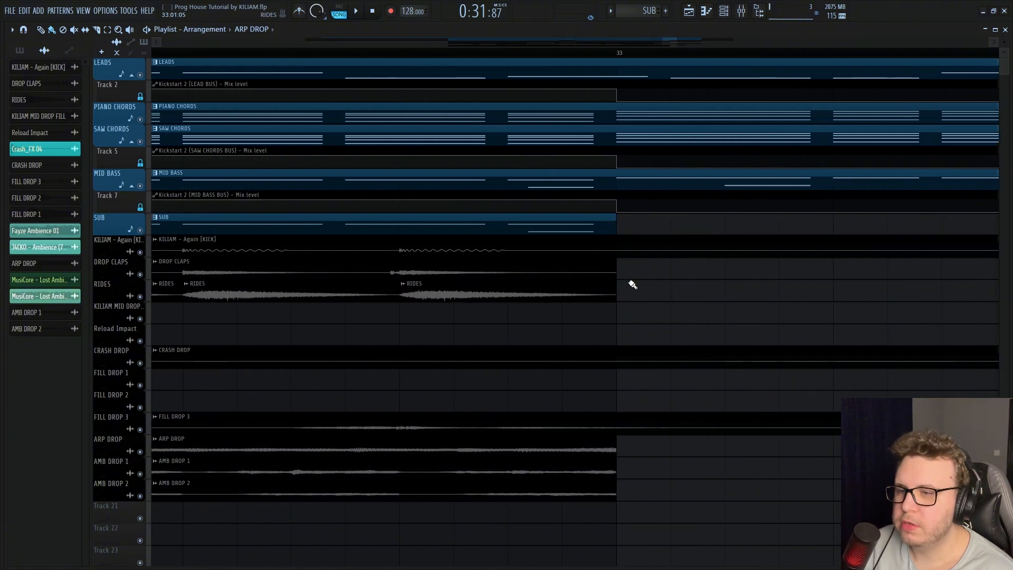
scroll(643, 283, "down", 8)
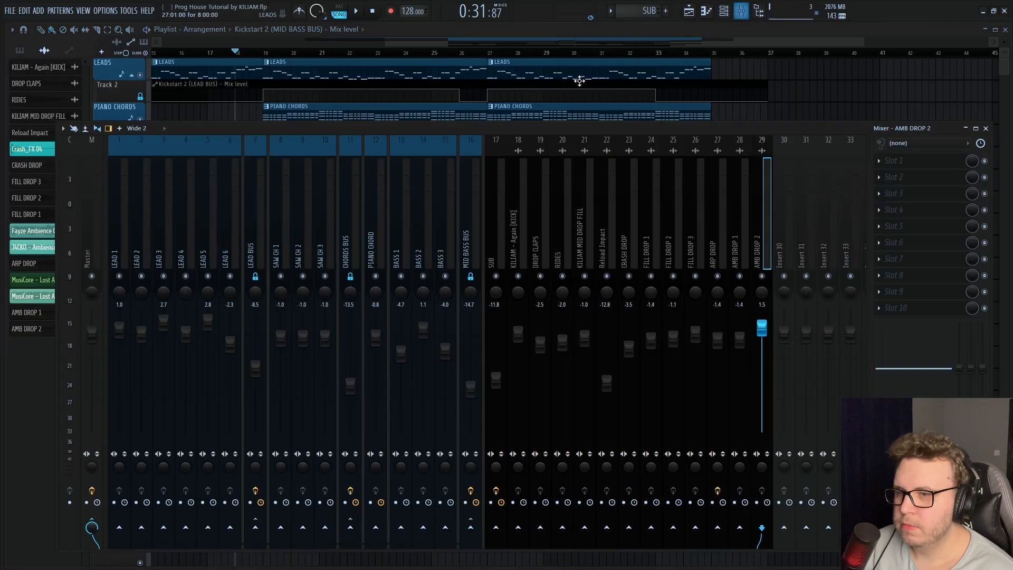
Load the Invisible Limiter plugin into effect slot 7 of the Master mixer track
left_click(99, 243)
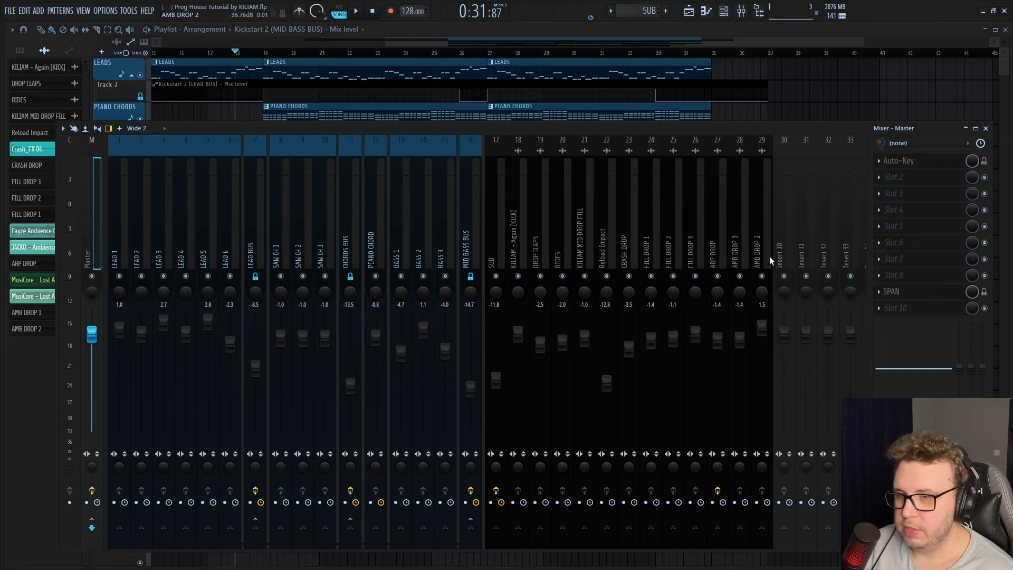
left_click(908, 261)
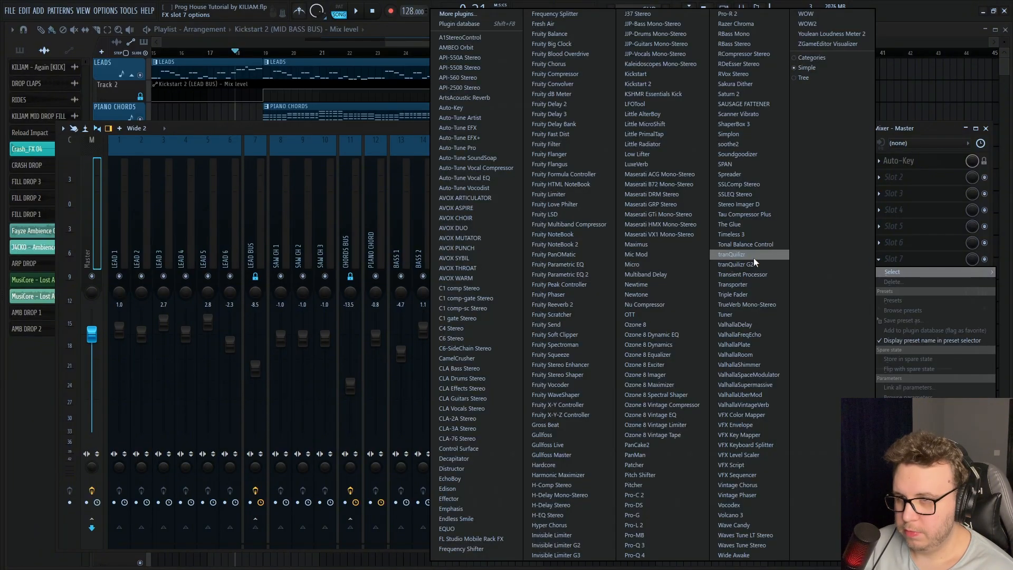
key("i")
key("i")
key("Return")
key("i")
key("i")
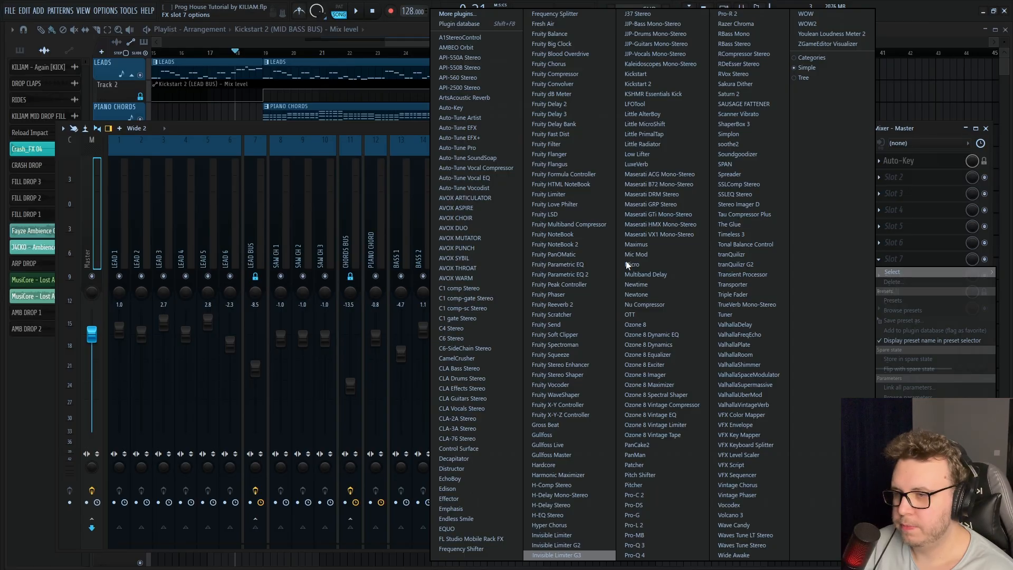
left_click(579, 534)
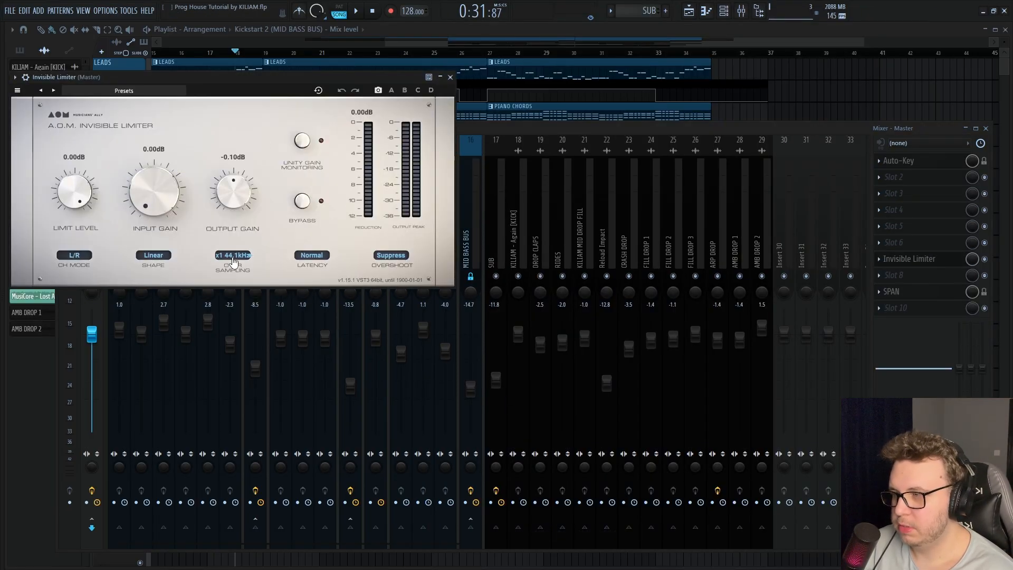
Set the limiter's oversampling to x16, latency to Low, overshoot to Clip and input gain to 5.15 dB
left_click(251, 322)
left_click(317, 282)
left_click(396, 256)
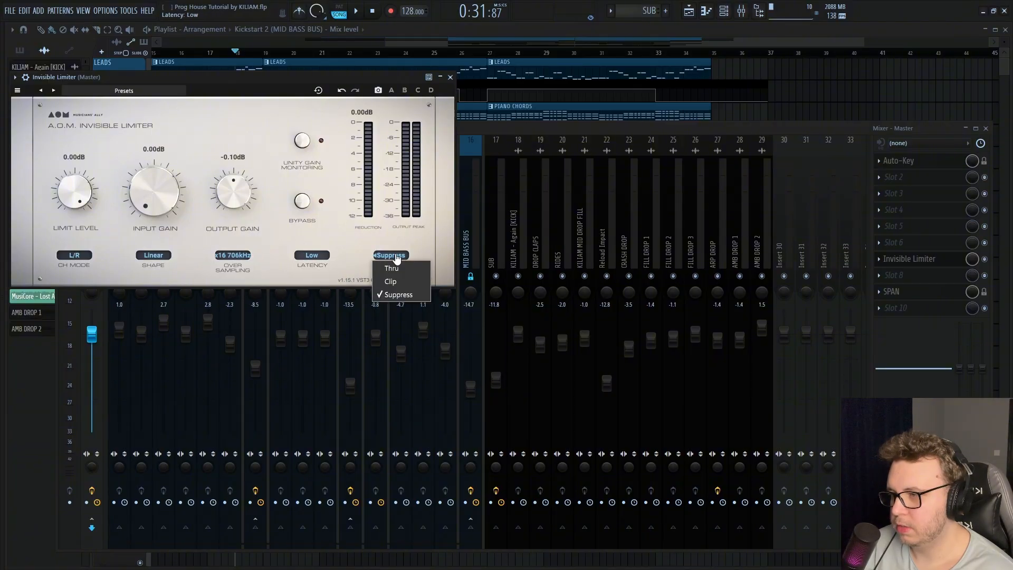
left_click(400, 283)
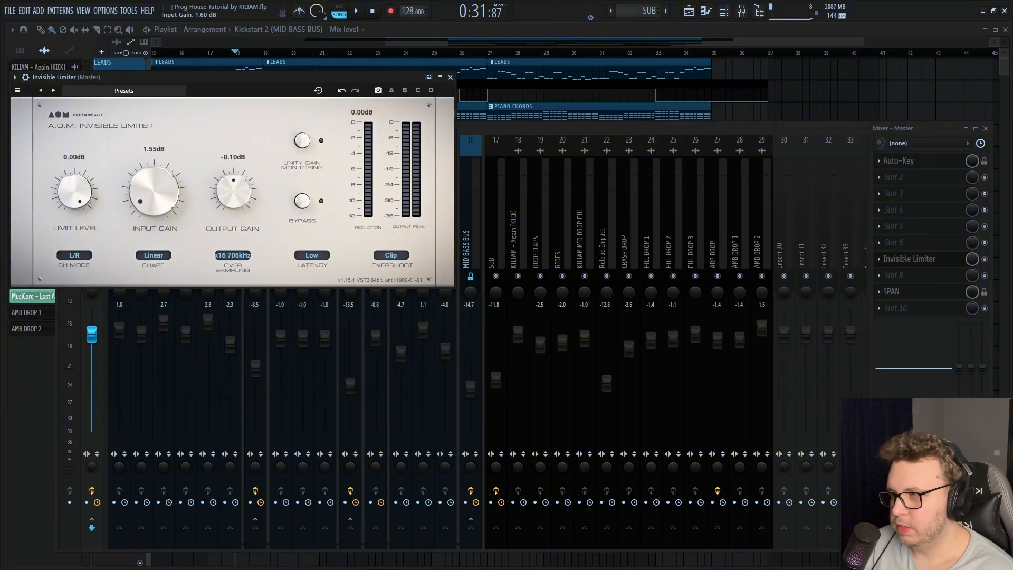
Load Youlean Loudness Meter 2 into slot 10 of the Master track, close the mixer and move the meter clear of the limiter
left_click(919, 312)
left_click(929, 262)
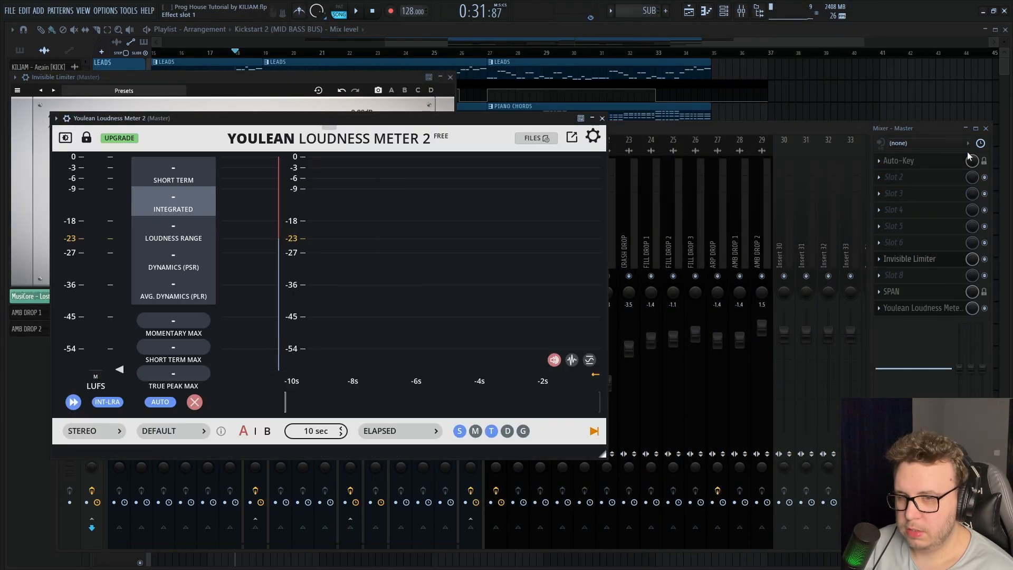
left_click(986, 128)
left_click_drag(366, 131, 684, 173)
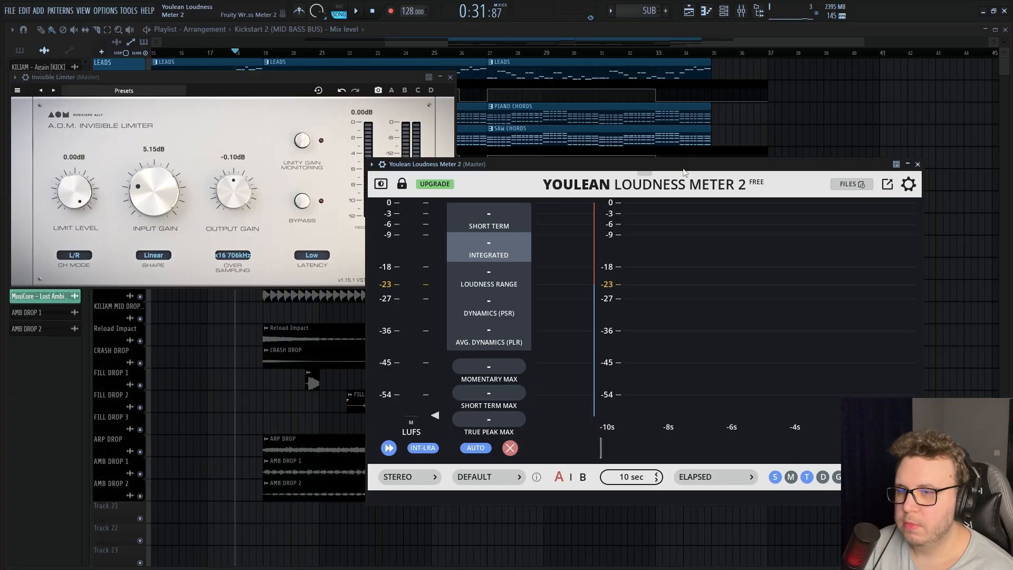
left_click_drag(684, 173, 733, 188)
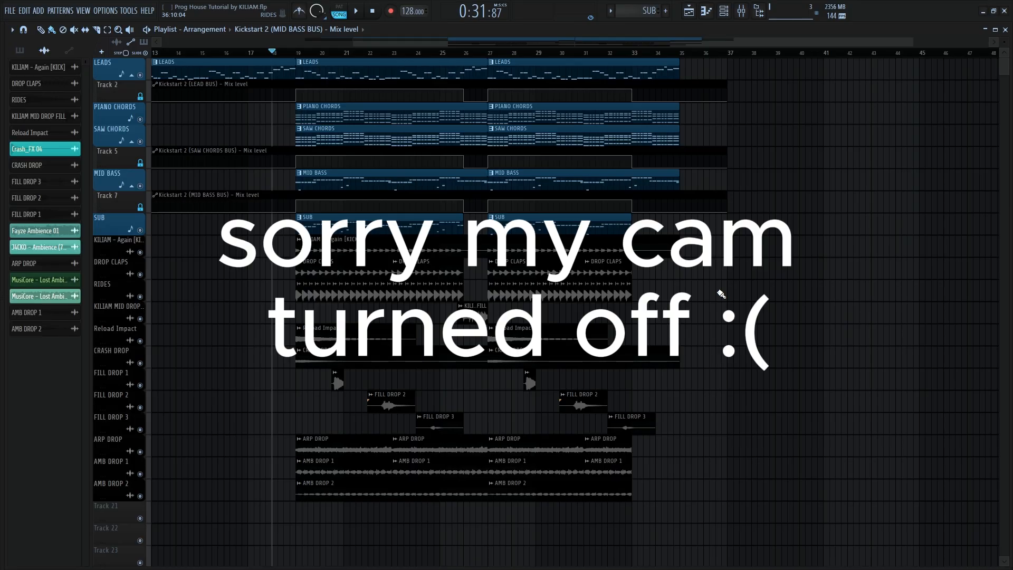
Play the arrangement from just before the first drop to hear the full mix
key("space")
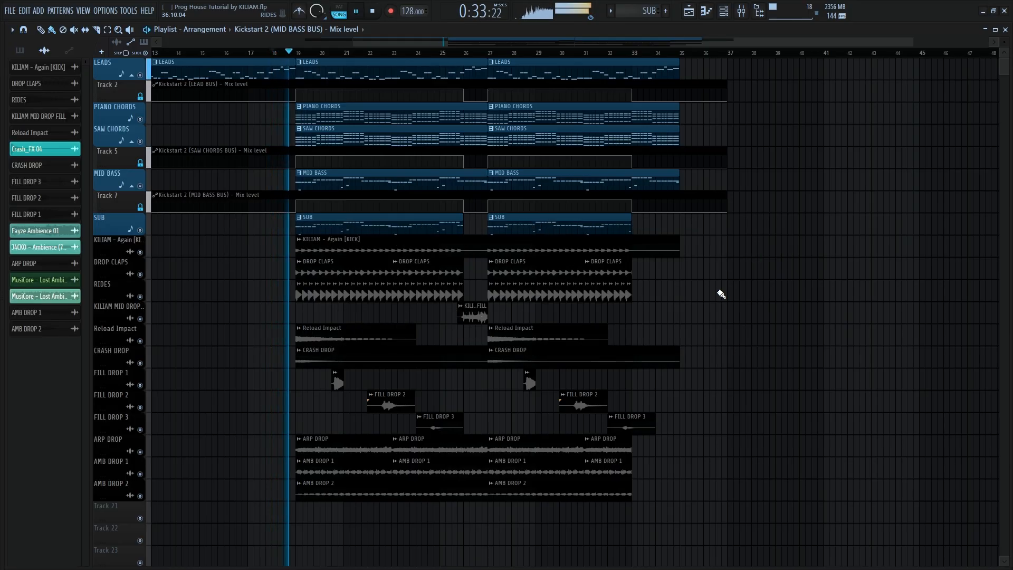